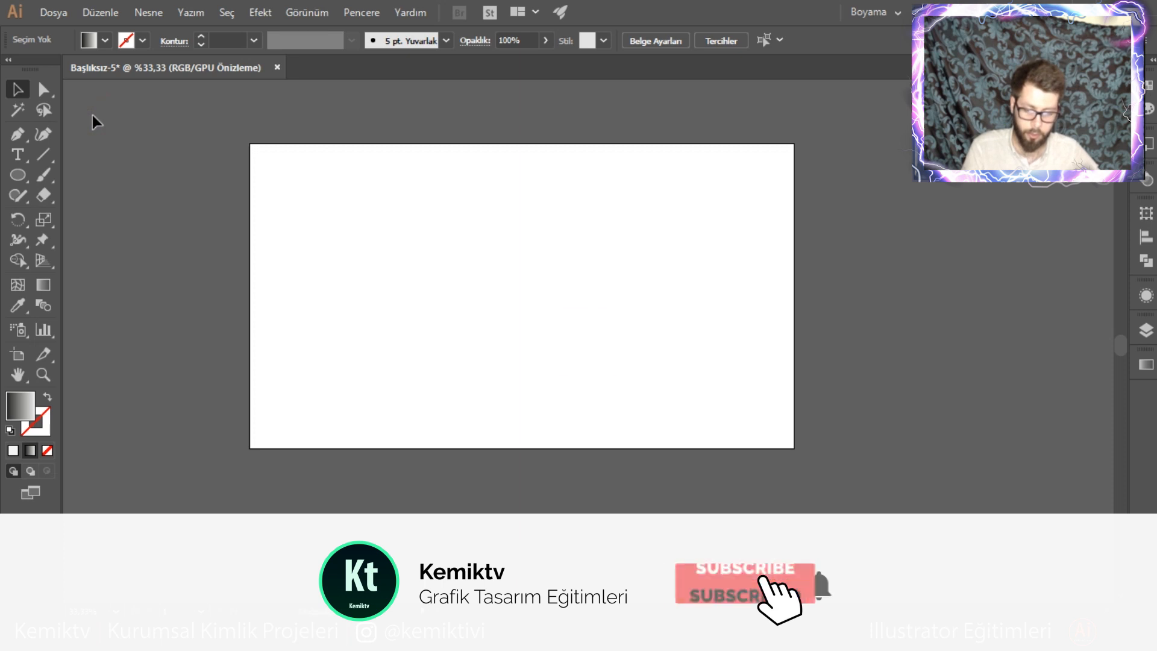
- Paste the multicolour gradient square and place it just above the artboard's upper-left corner
key(ctrl+v)
drag(591, 345, 281, 114)
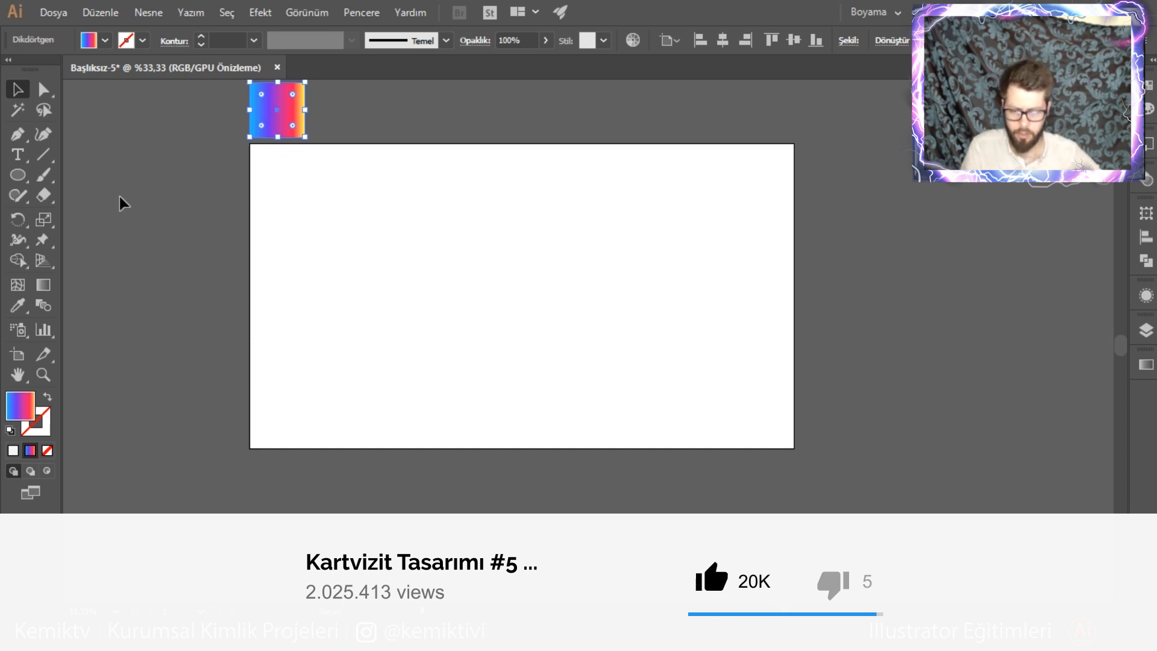
click(86, 195)
- Draw a gradient-filled circle in the lower-left part of the artboard with the Ellipse tool
click(18, 175)
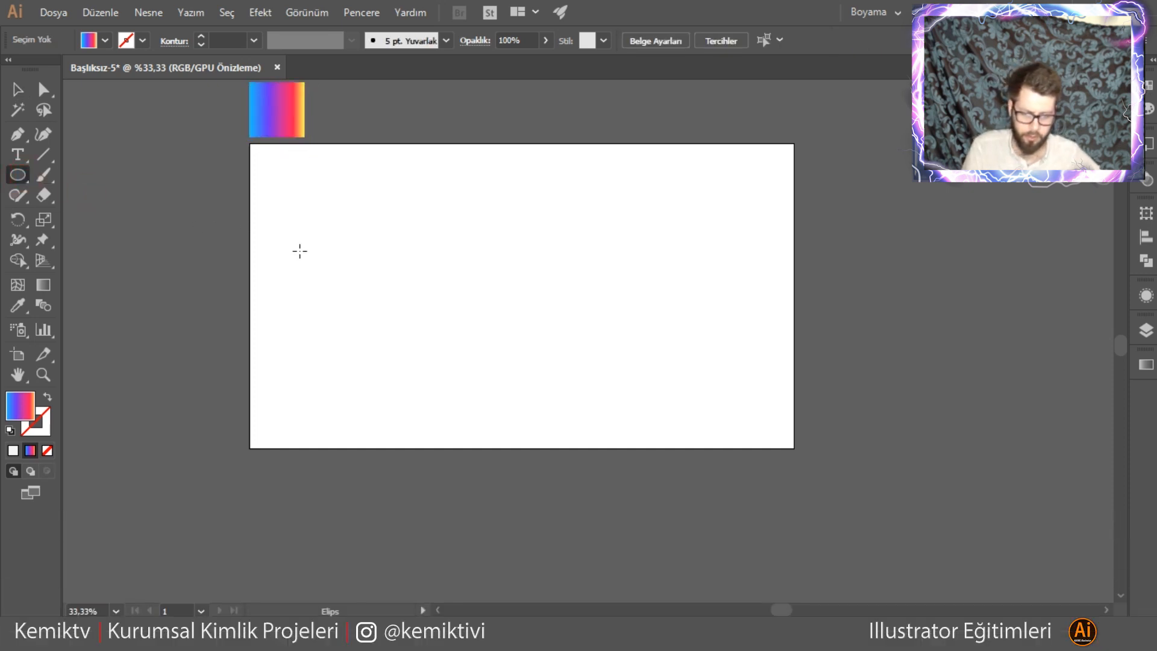
drag(306, 261, 416, 398)
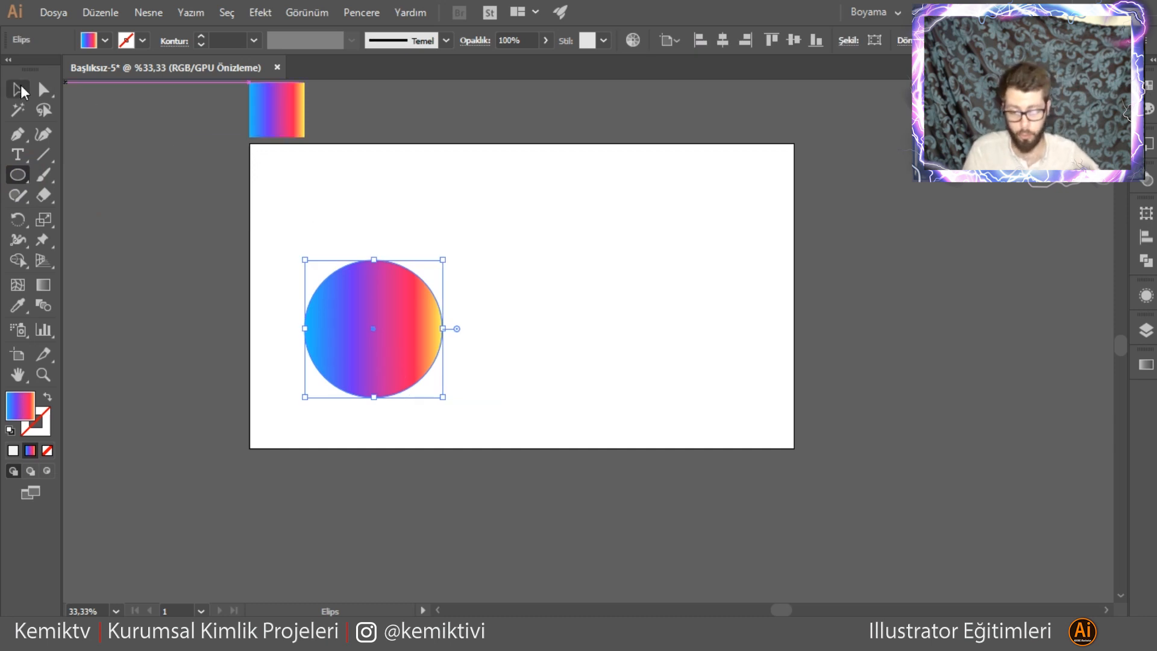
click(17, 90)
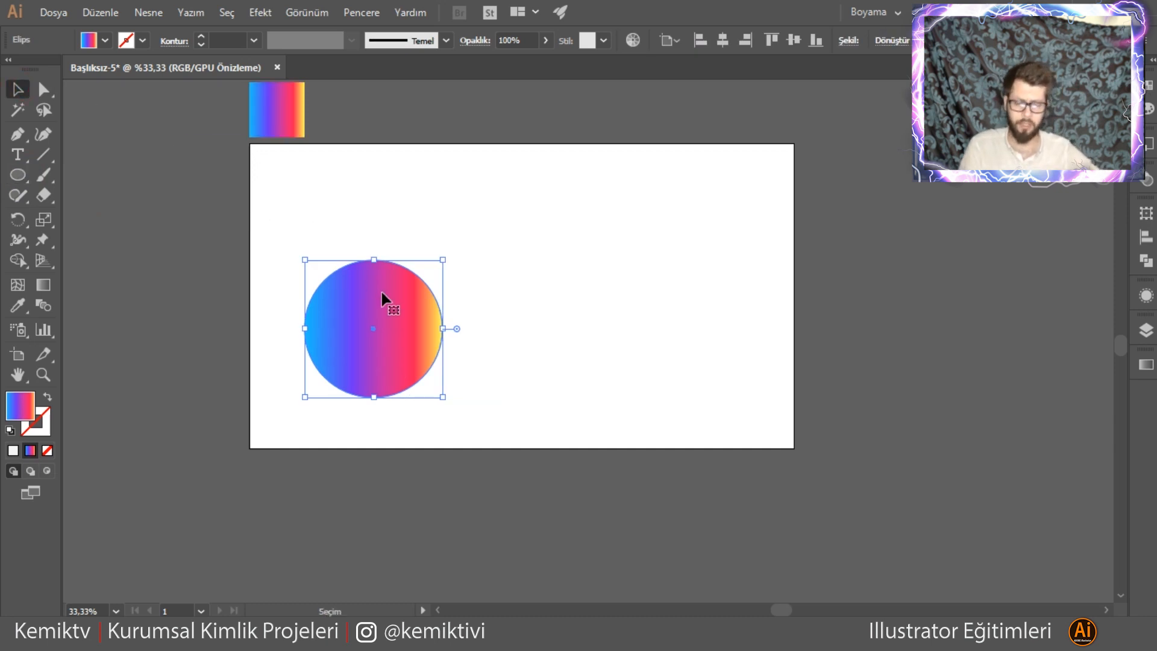
drag(408, 301, 178, 353)
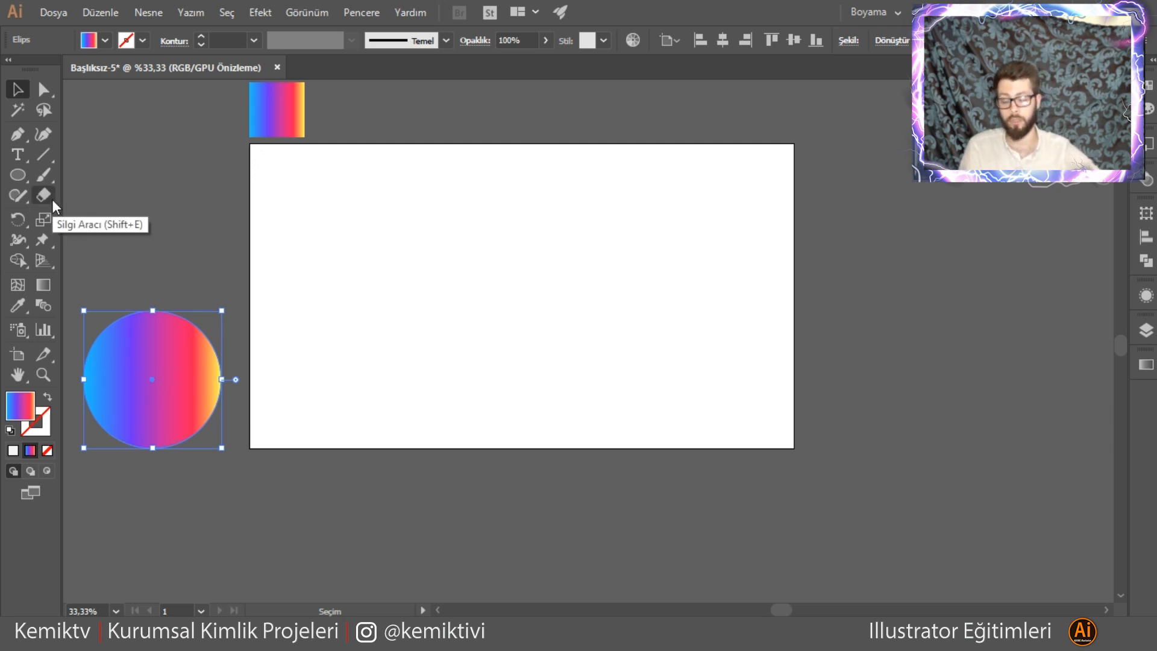
click(26, 178)
drag(27, 177, 73, 235)
drag(154, 191, 195, 196)
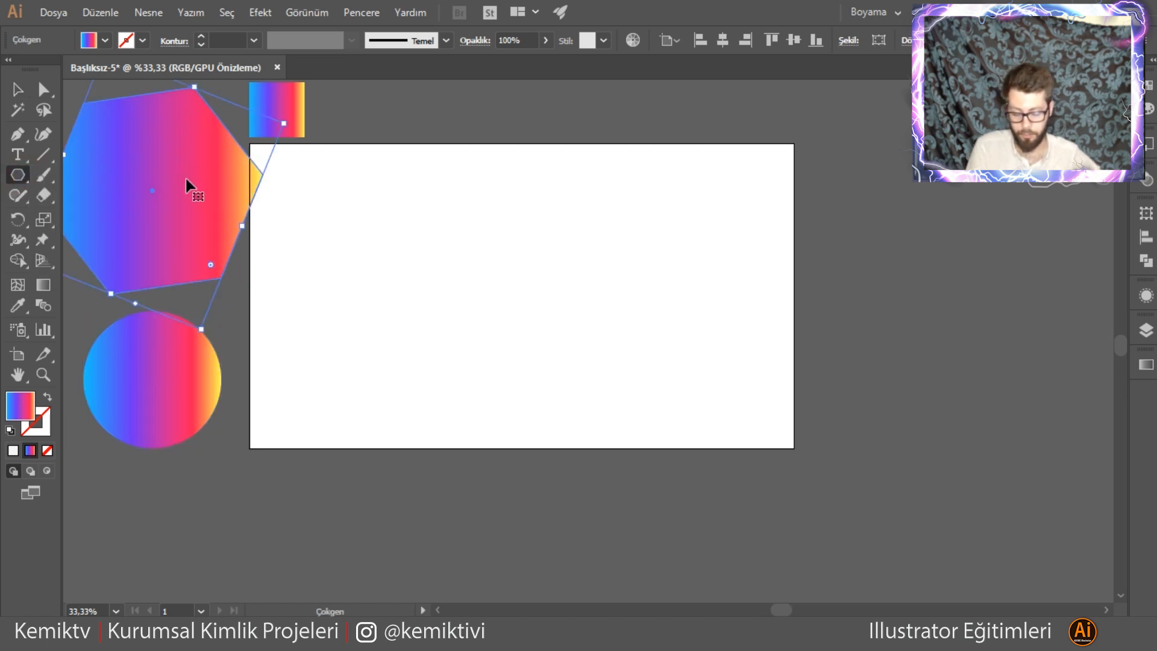
key(ctrl+z)
key(ctrl+z)
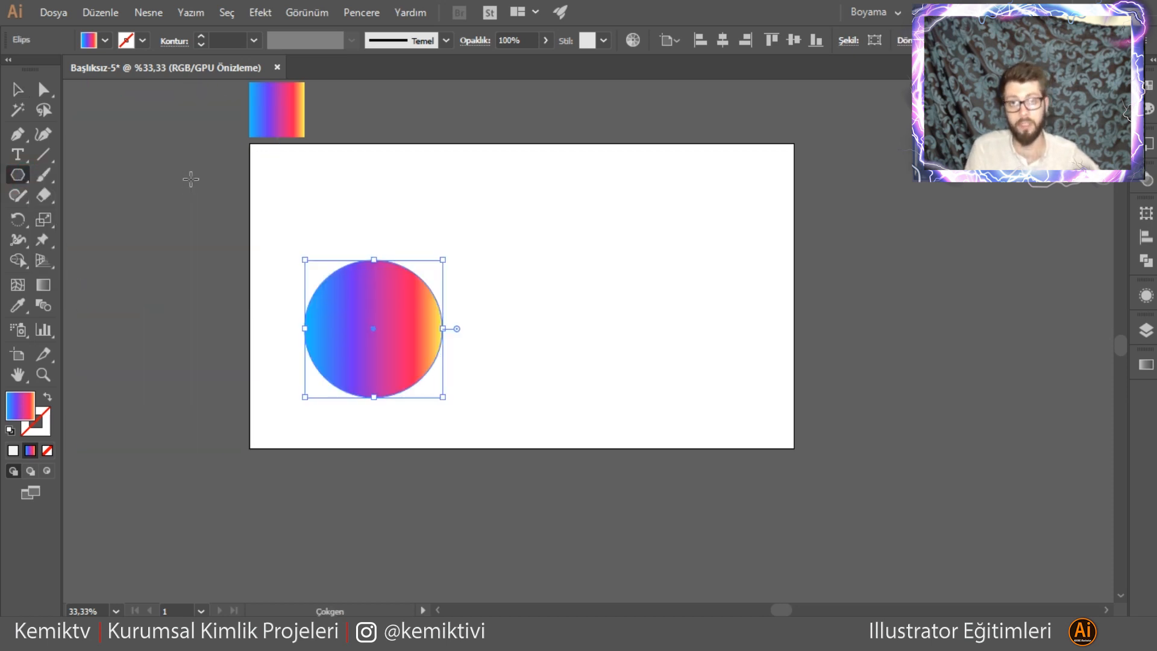
- Move the circle toward the artboard's lower middle and give it no fill and a black stroke
click(17, 90)
drag(365, 316, 474, 342)
click(105, 40)
click(15, 71)
click(140, 43)
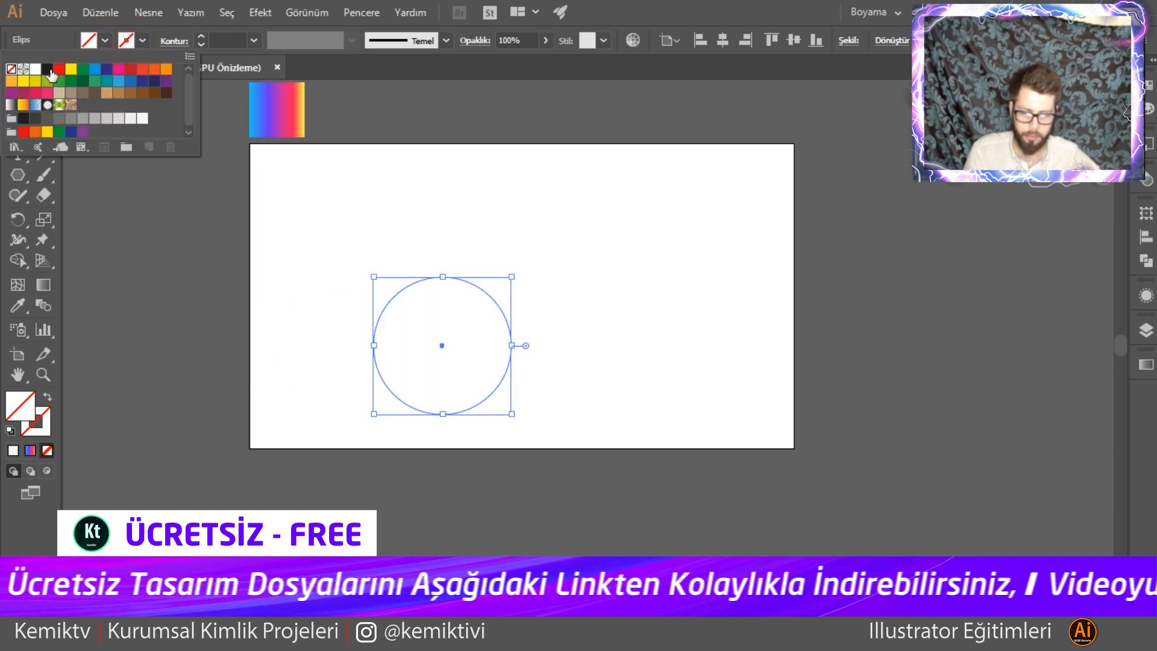
click(47, 69)
- Enlarge the outlined circle evenly about its centre and set its stroke weight to 7 pt
click(434, 201)
click(461, 233)
click(481, 295)
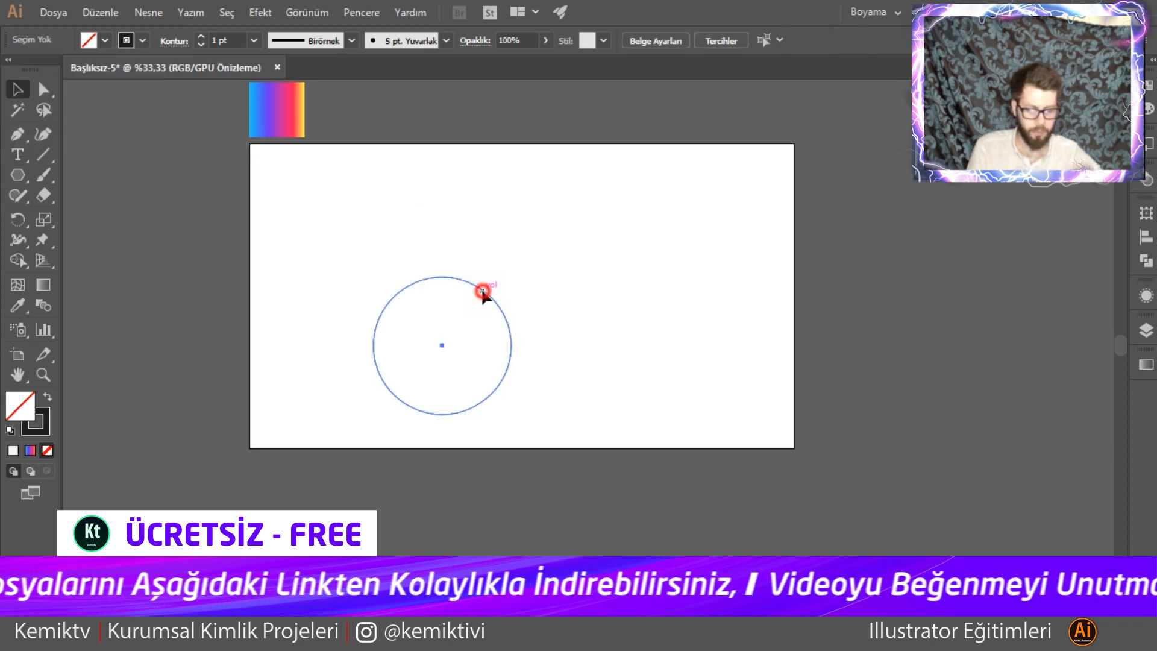
drag(509, 277, 534, 256)
click(253, 41)
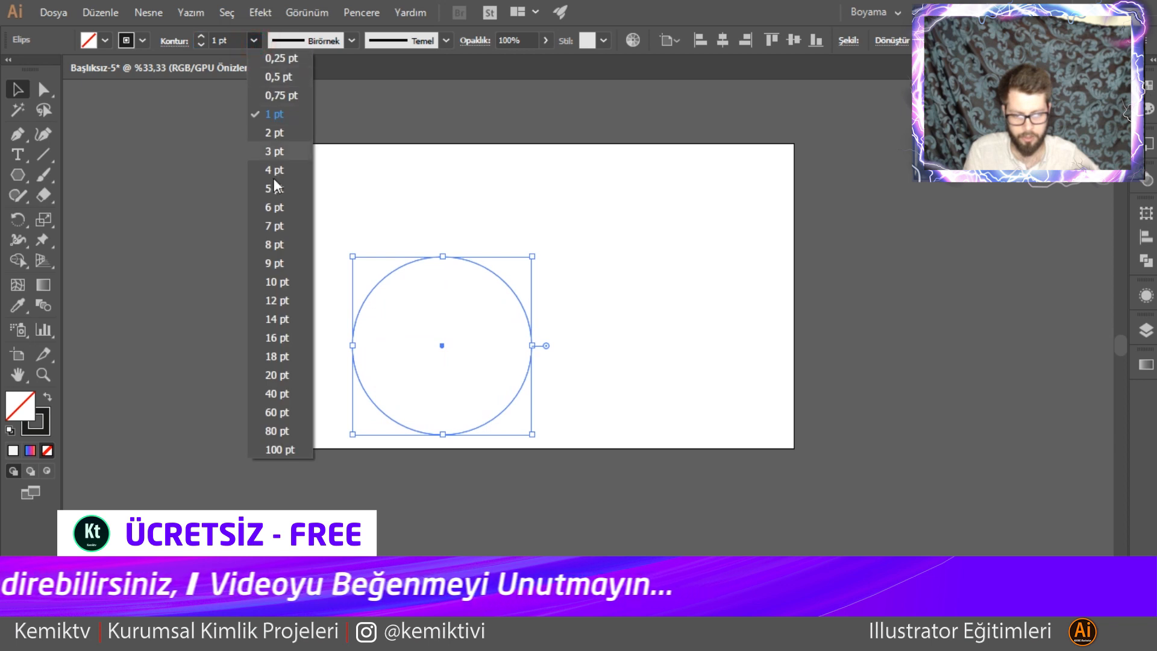
click(270, 228)
click(331, 256)
click(282, 269)
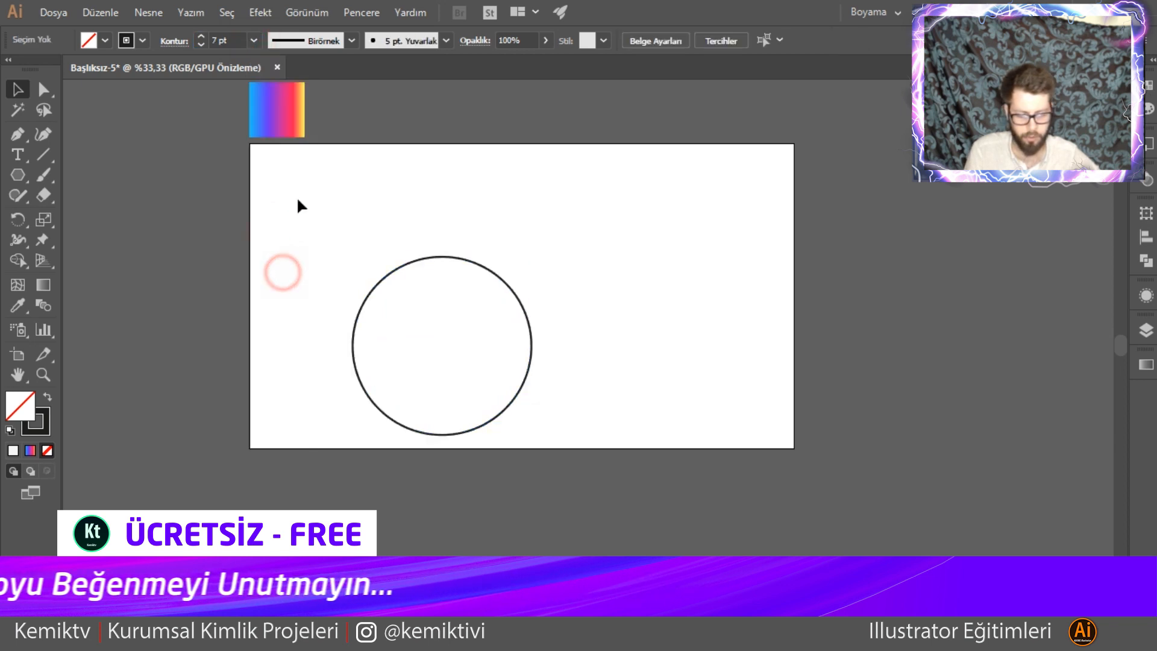
- Draw a small circle at the artboard's left edge and sample the gradient square's fill onto it with the Eyedropper
drag(16, 176, 72, 214)
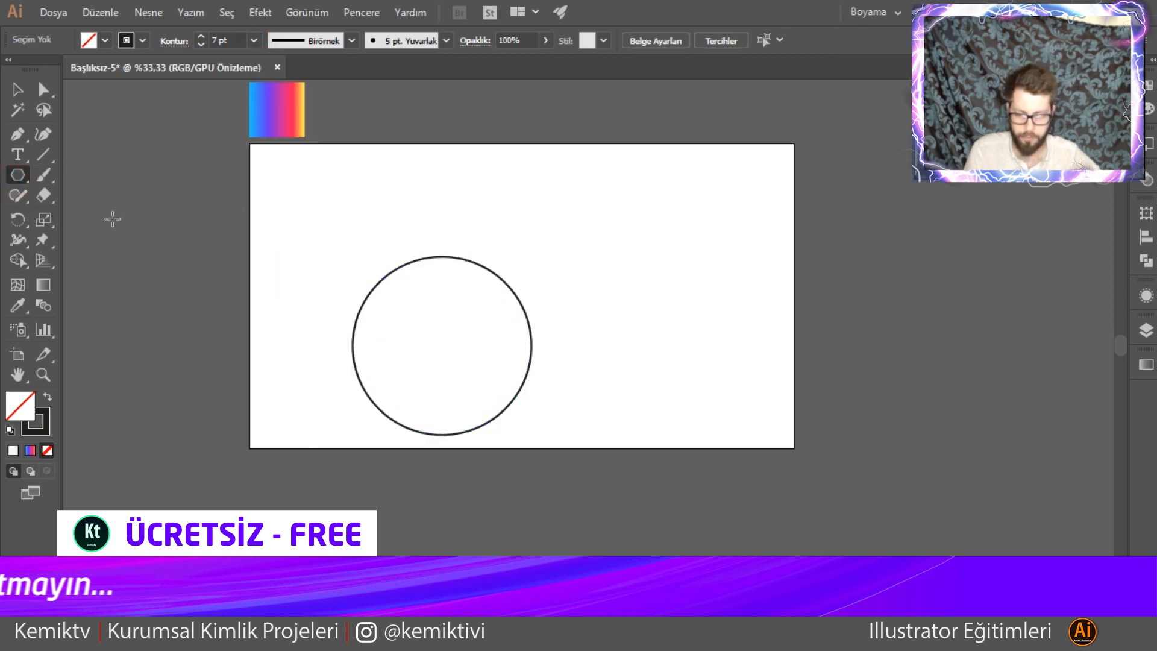
drag(238, 252, 303, 315)
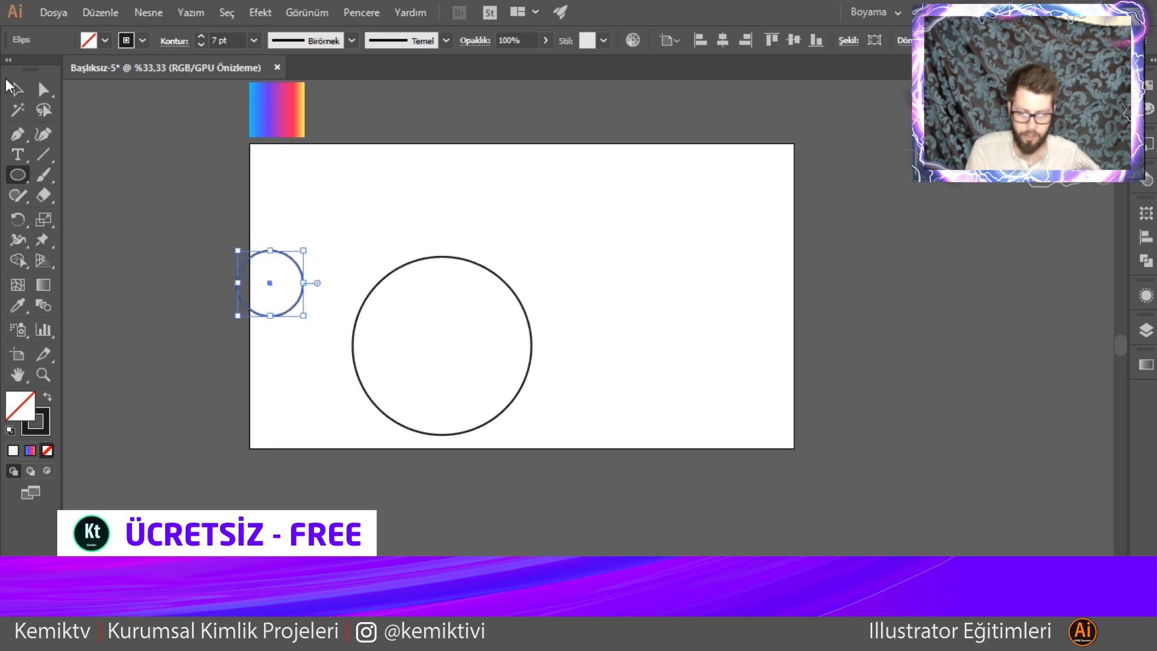
click(18, 305)
click(248, 124)
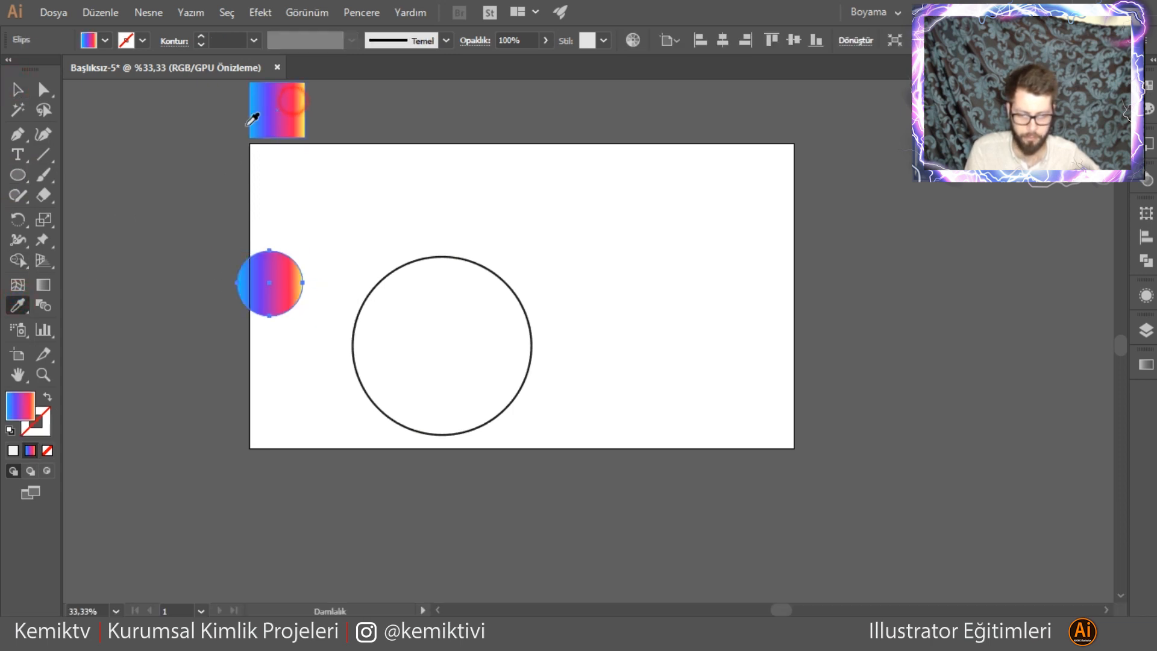
click(17, 89)
click(130, 160)
- Place the small gradient circle and copies of it along the black ring, spacing seven circles evenly around it
drag(265, 289, 424, 441)
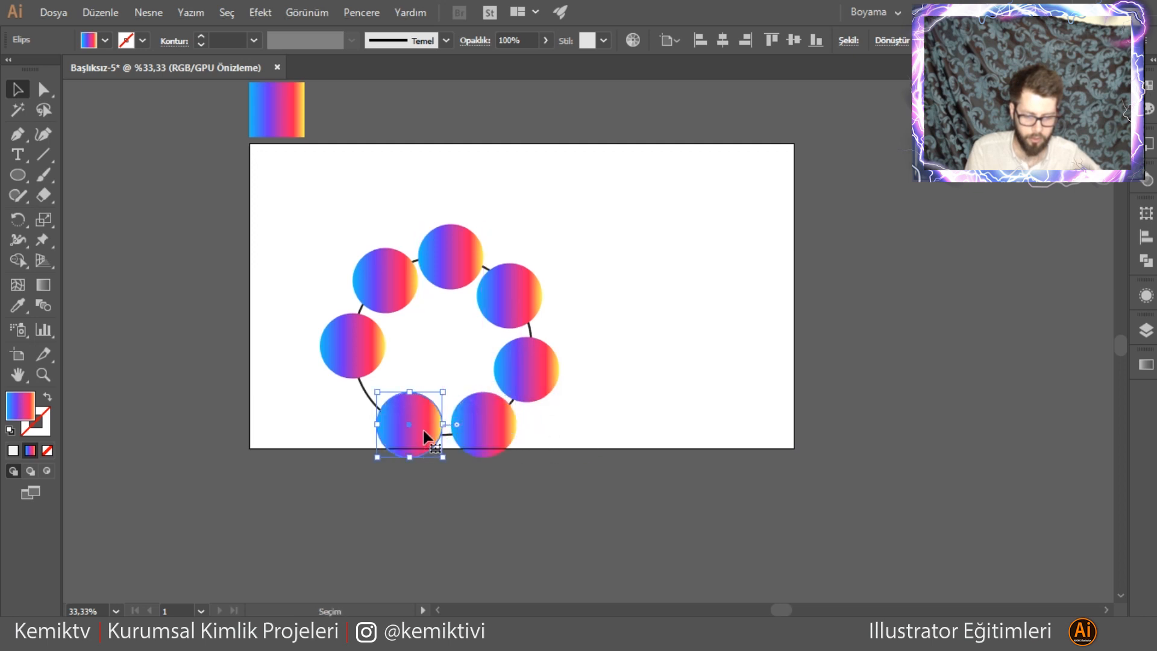
drag(360, 371, 366, 393)
drag(388, 294, 374, 313)
drag(440, 274, 431, 269)
drag(502, 310, 505, 309)
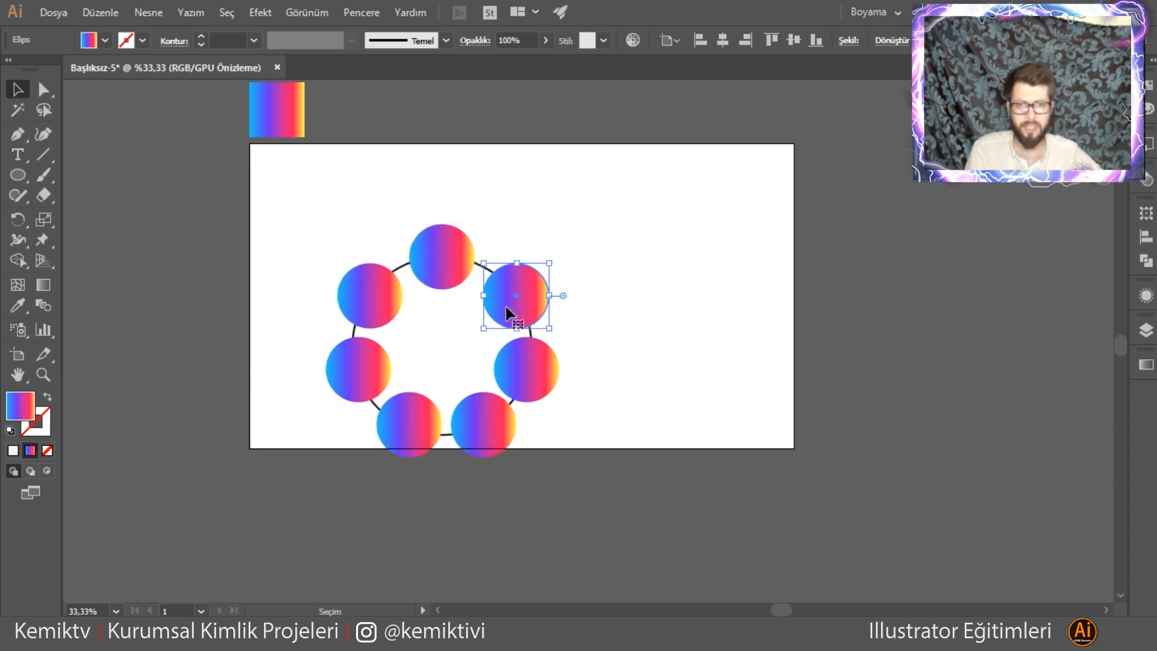
- Shrink the ring's upper-right, right and lower-right gradient circles to different sizes, keeping the right one smallest
mouse_move(549, 263)
mouse_down()
mouse_move(558, 260)
mouse_move(542, 272)
mouse_up()
click(530, 370)
drag(562, 339, 506, 404)
click(506, 418)
click(413, 429)
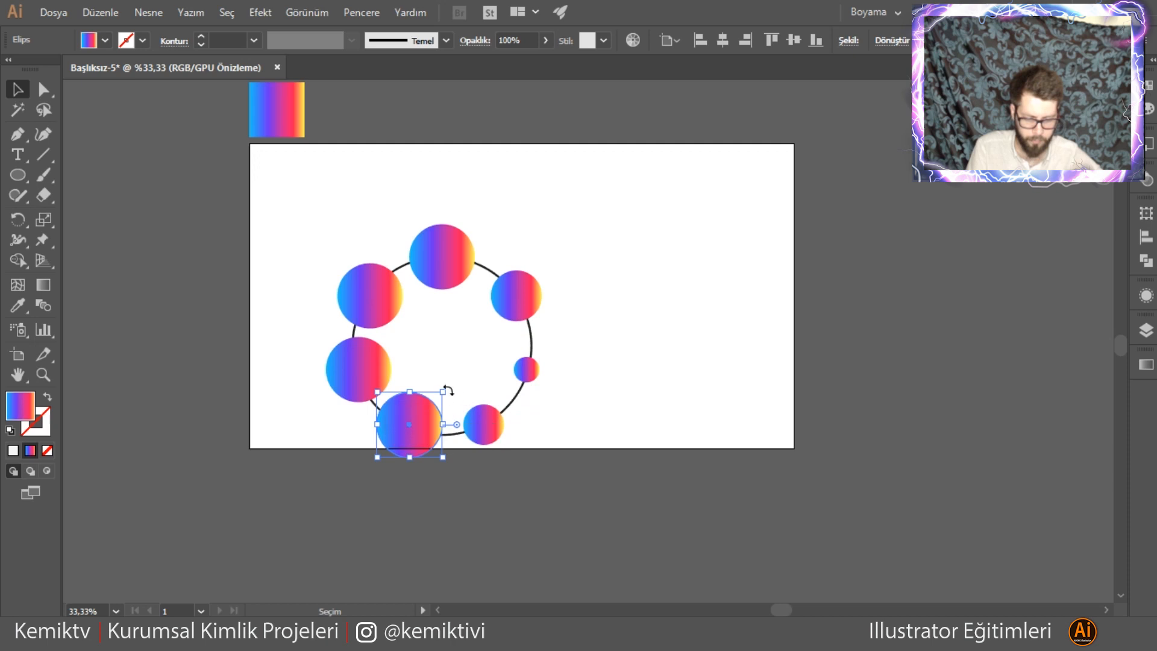
- Resize the remaining circles: shrink the left one strongly, enlarge the upper-left one and slightly reduce the top one
click(378, 376)
drag(395, 338, 387, 362)
click(388, 295)
drag(402, 263, 425, 258)
click(444, 250)
drag(475, 224, 472, 226)
click(538, 241)
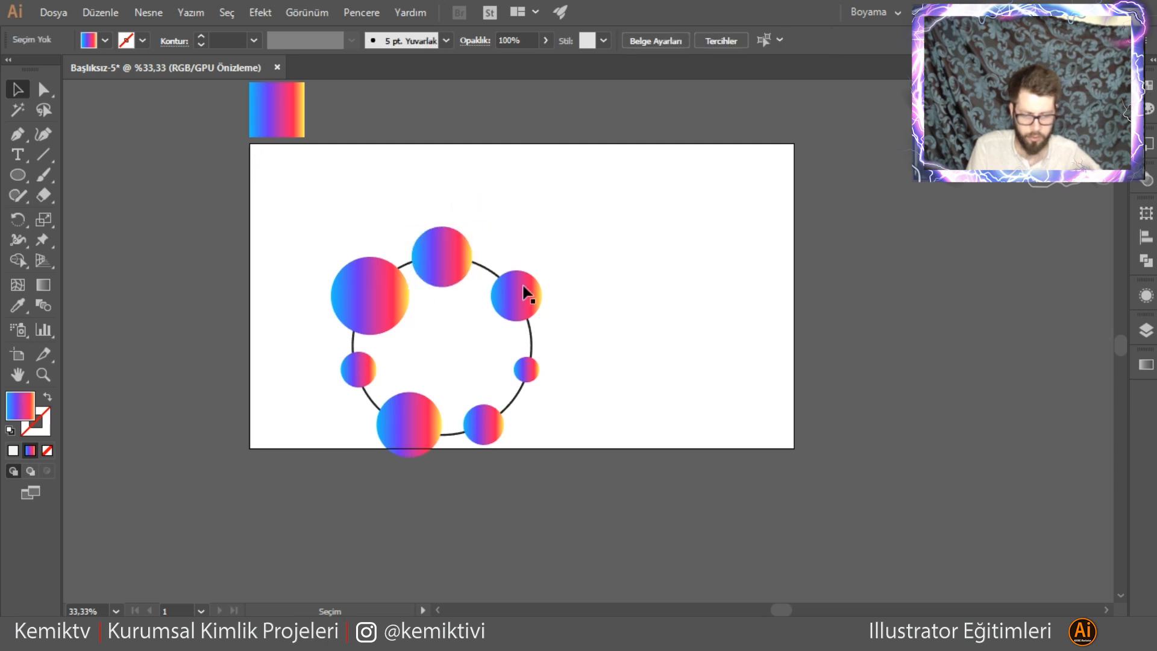
- Shift the large lower-left circle further left along the ring and slightly enlarge the small right circle
drag(416, 429, 406, 425)
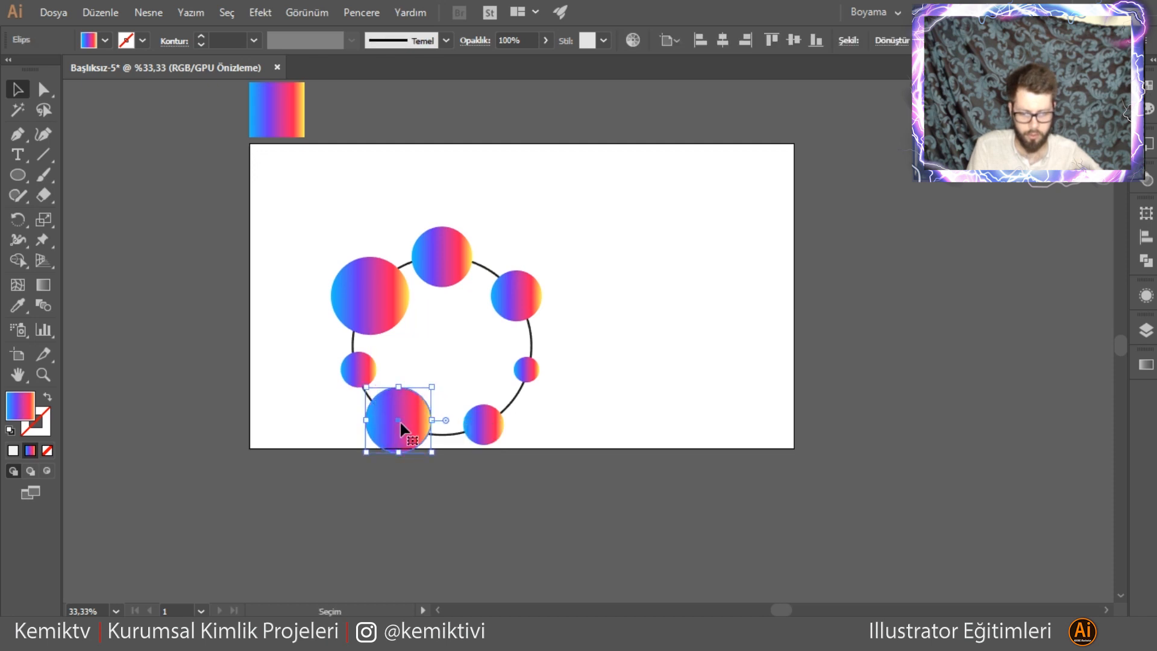
click(526, 369)
drag(544, 353, 550, 355)
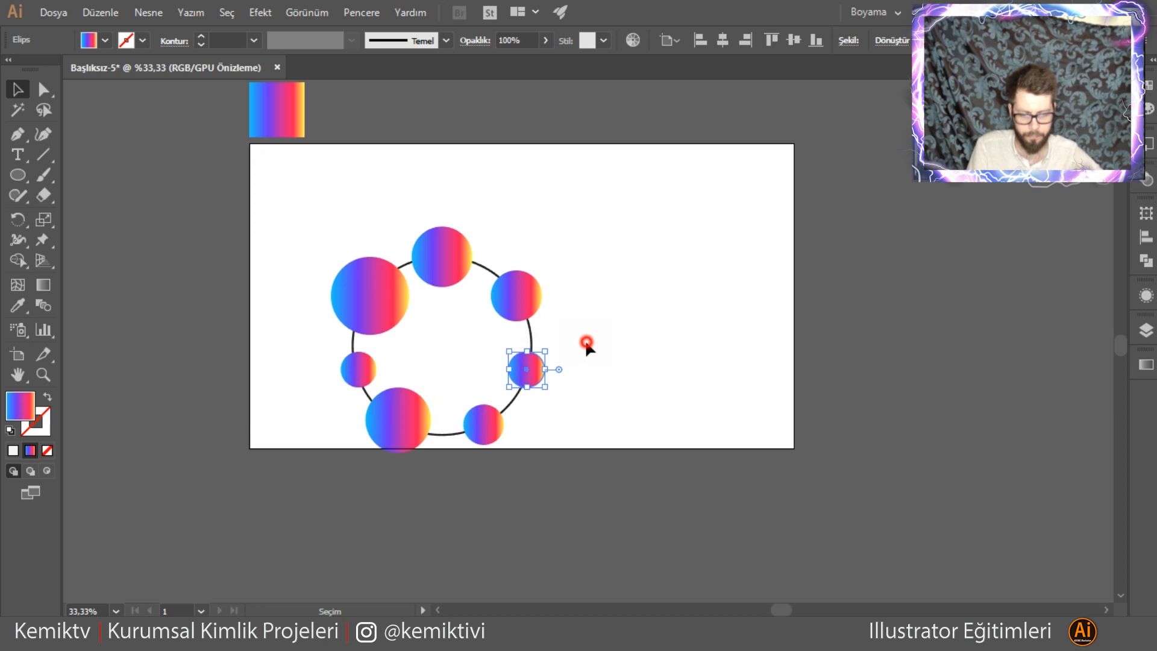
click(584, 339)
- Delete the black guide ring and lay out the seven-circle group with two smaller copies across the artboard's lower edge
click(512, 405)
key(Delete)
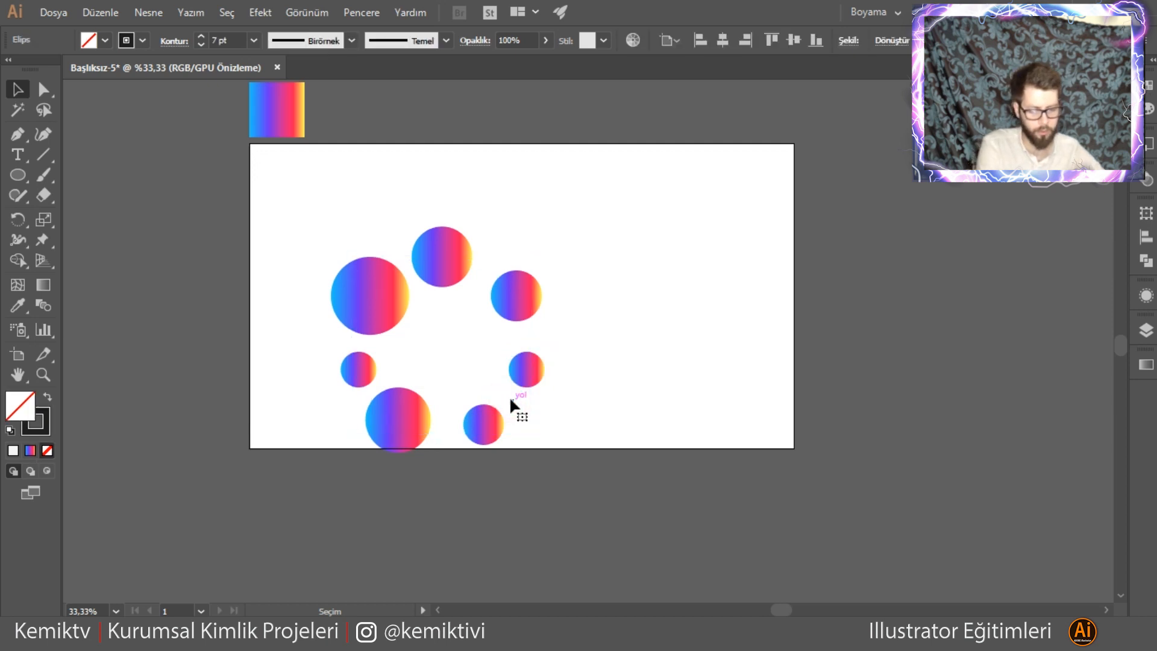
drag(256, 245, 548, 388)
drag(523, 290, 567, 417)
drag(584, 338, 823, 347)
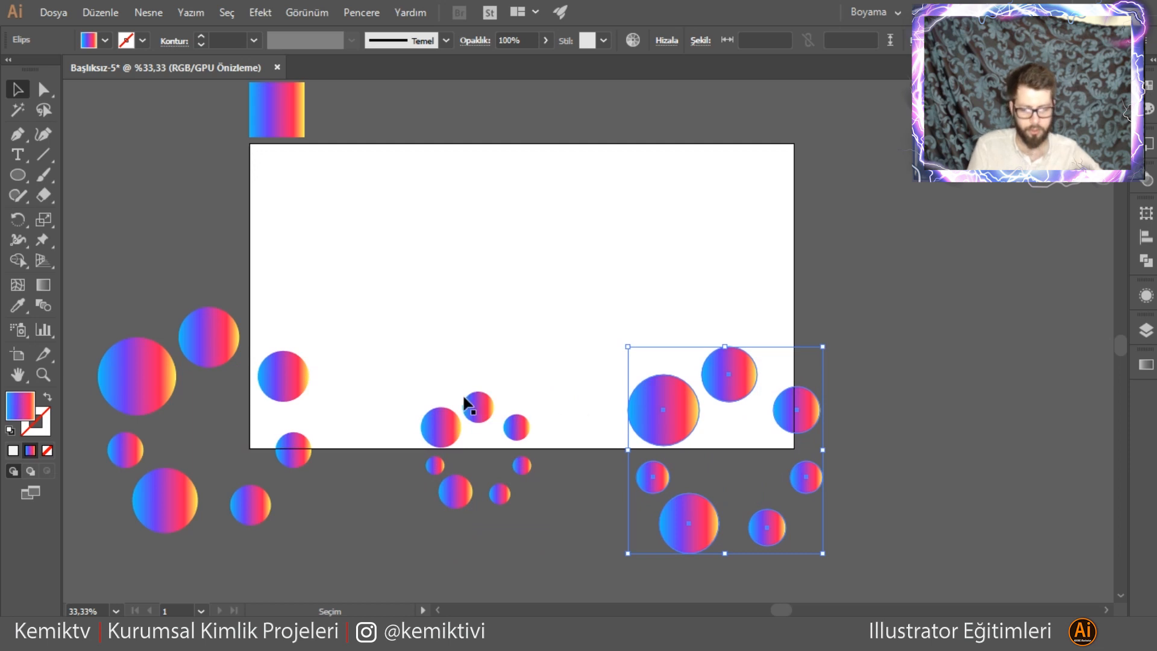
- Make the largest seven-circle group a compound path so one gradient spans all its circles
drag(83, 283, 346, 505)
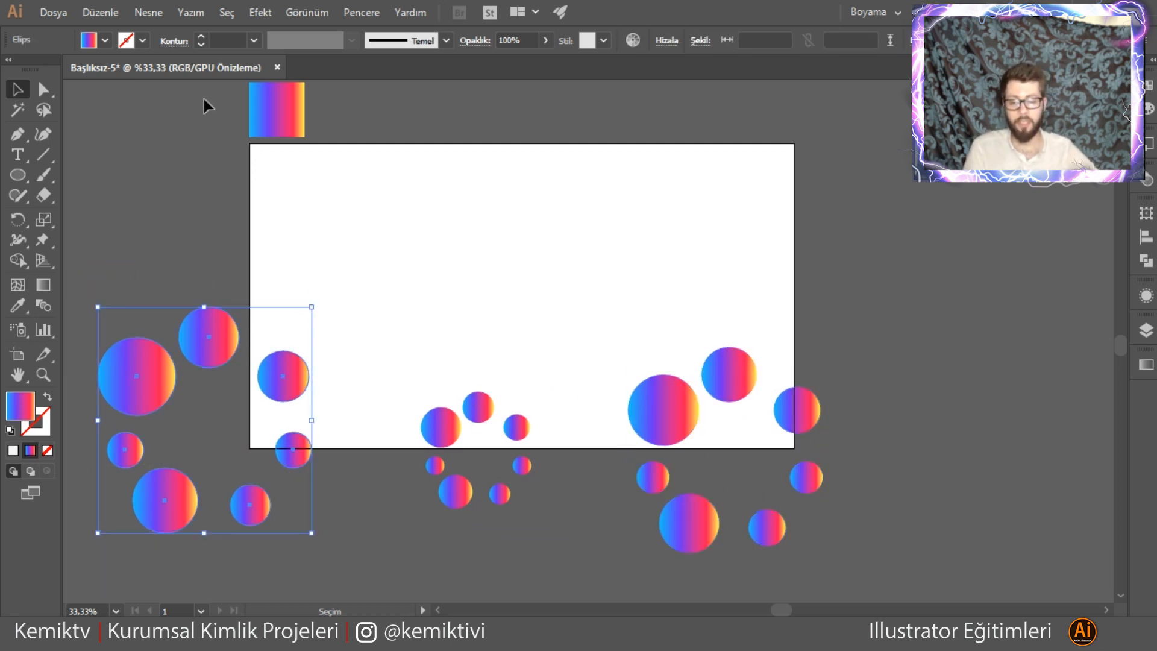
click(148, 13)
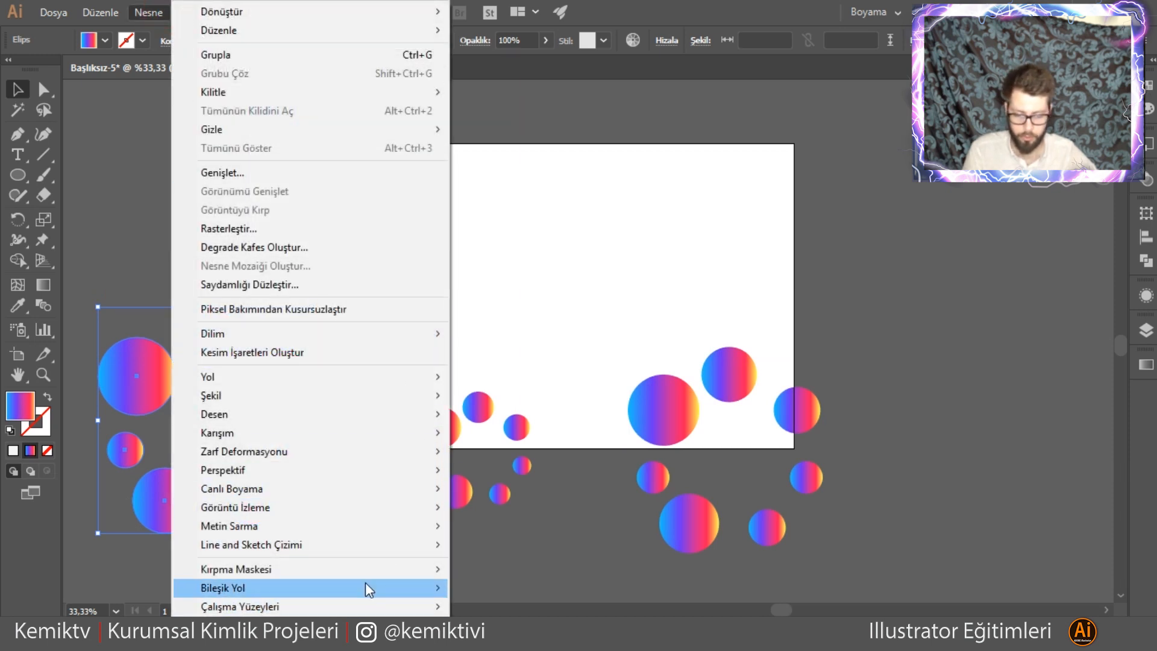
mouse_move(360, 570)
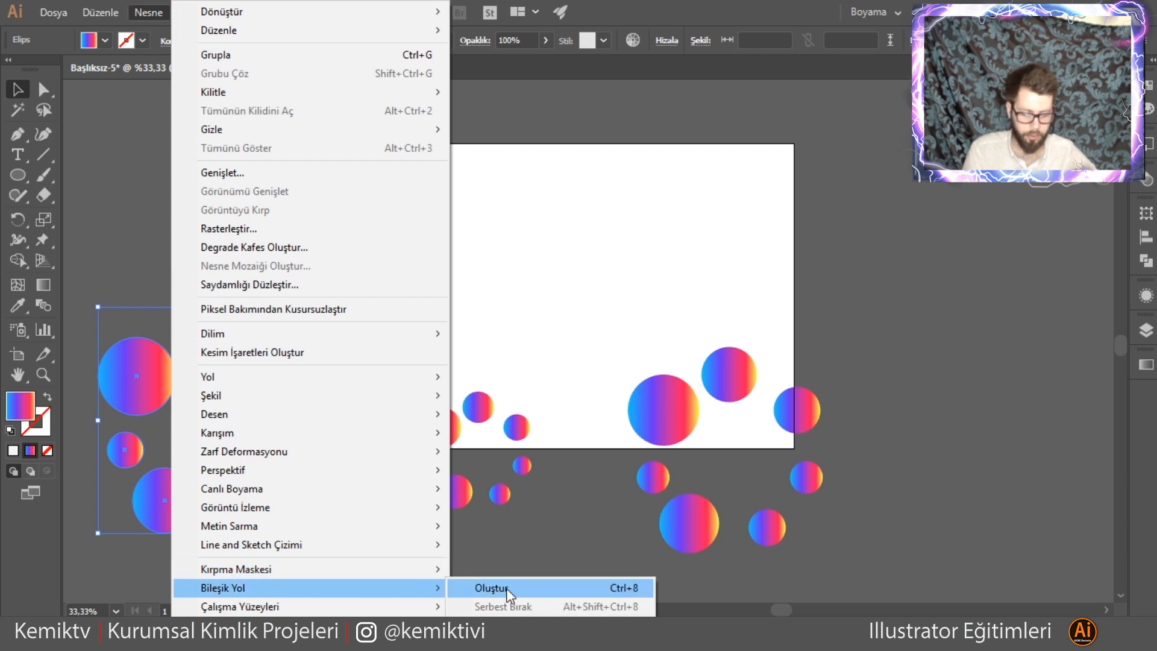
click(509, 588)
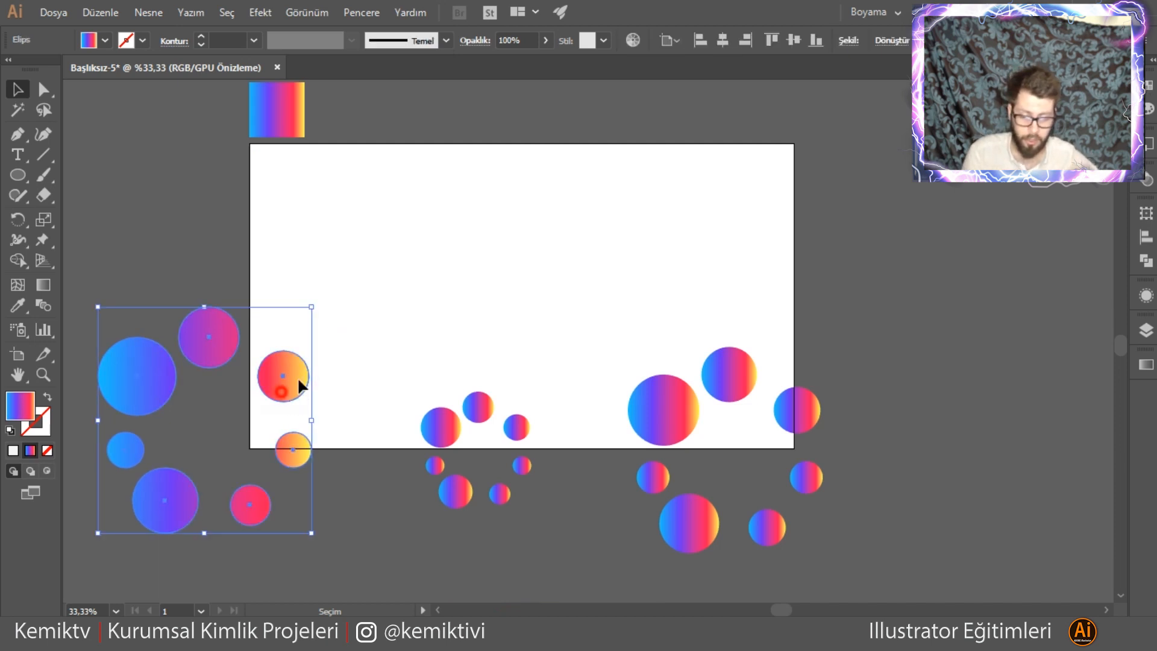
drag(284, 396, 392, 323)
key(ctrl+z)
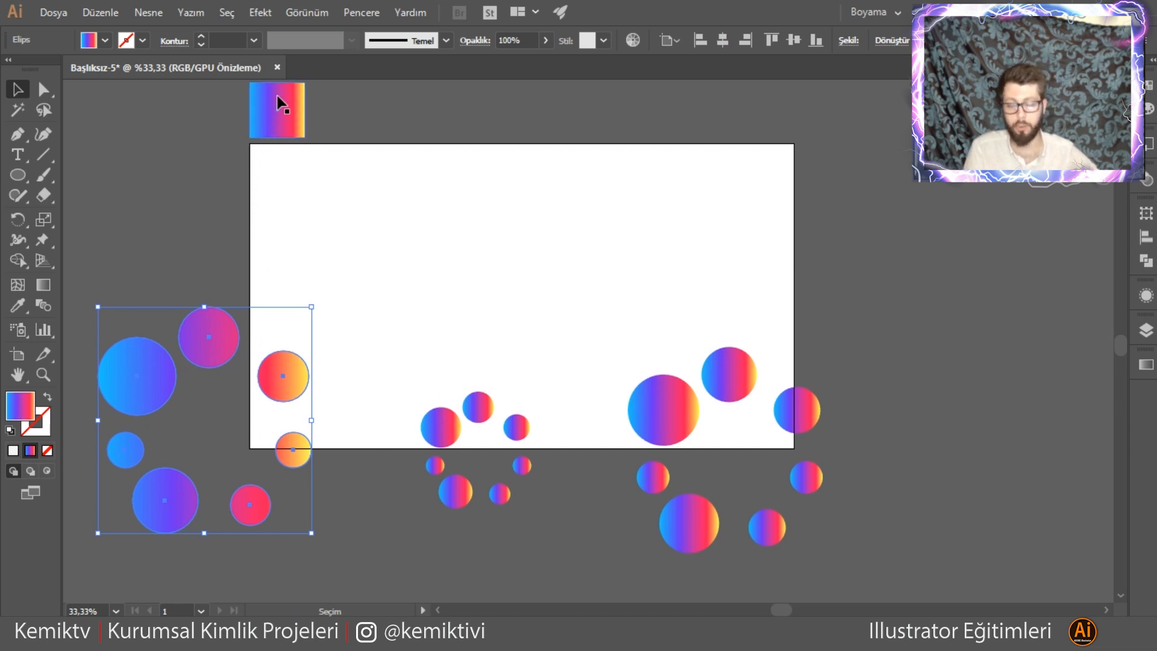
- Make the smallest, middle circle group a compound path so it shares one gradient
click(478, 405)
drag(416, 356, 571, 523)
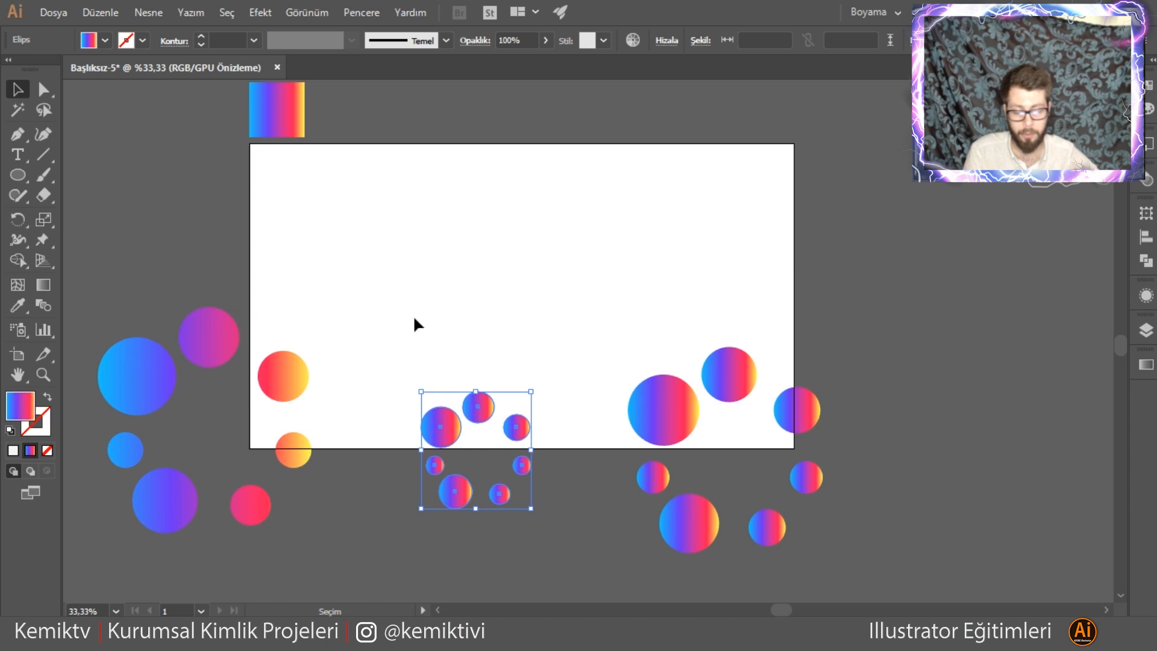
click(149, 7)
mouse_move(446, 589)
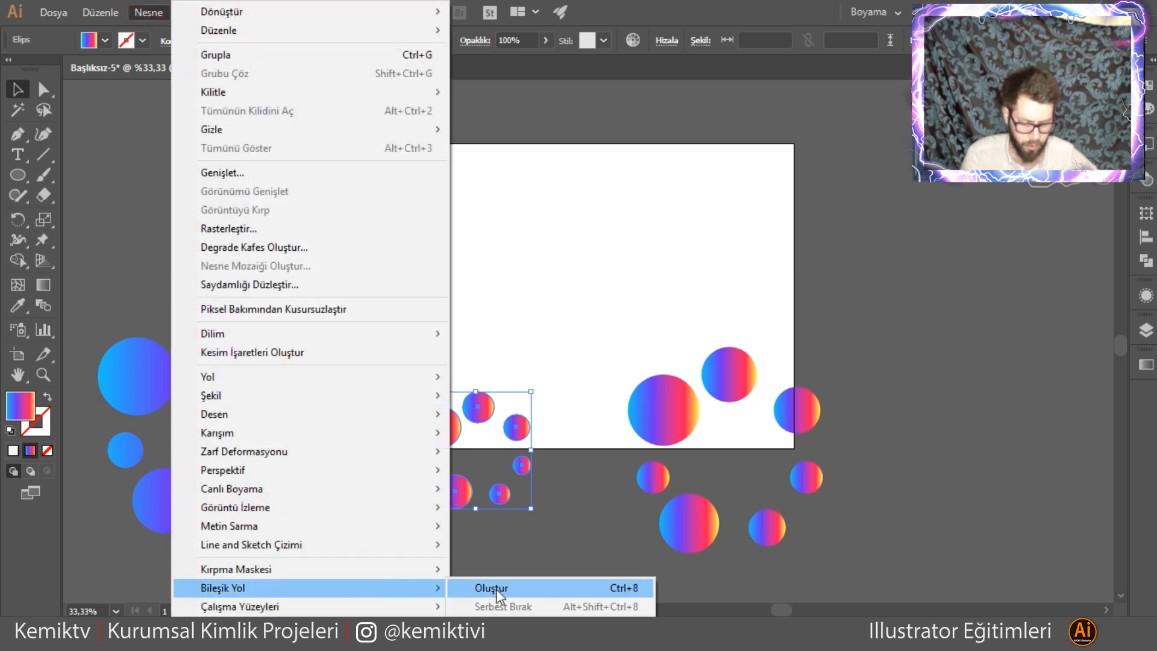
click(496, 588)
- Turn the circle group at the artboard's lower-right corner into a compound path as well
drag(594, 329, 855, 557)
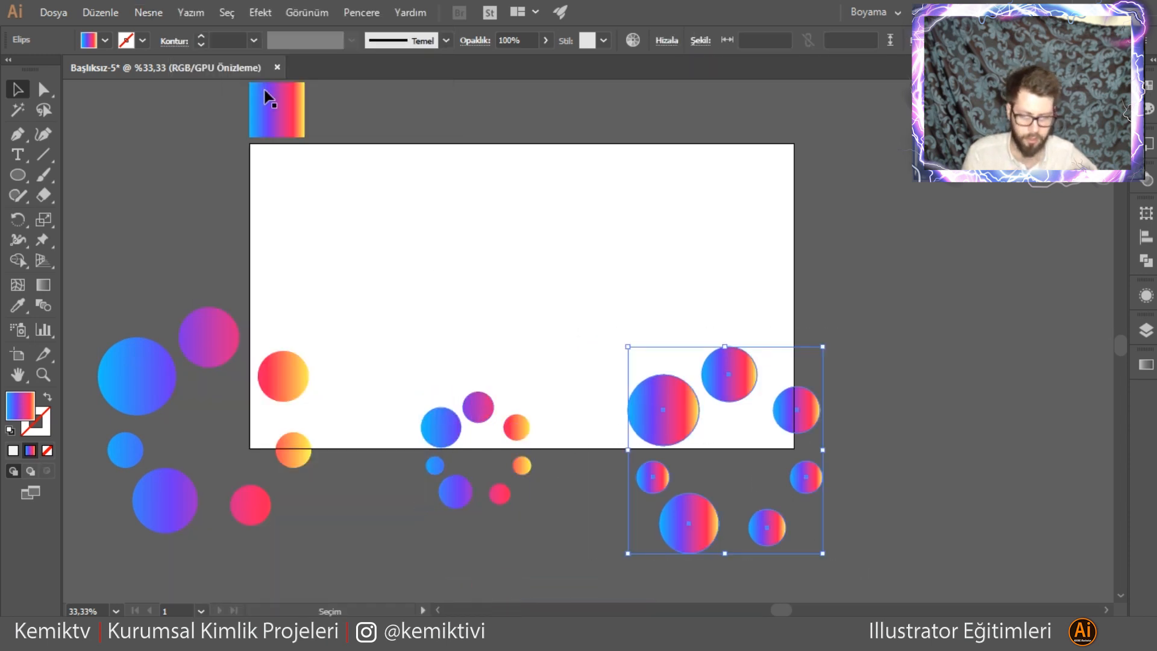
click(157, 12)
mouse_move(396, 596)
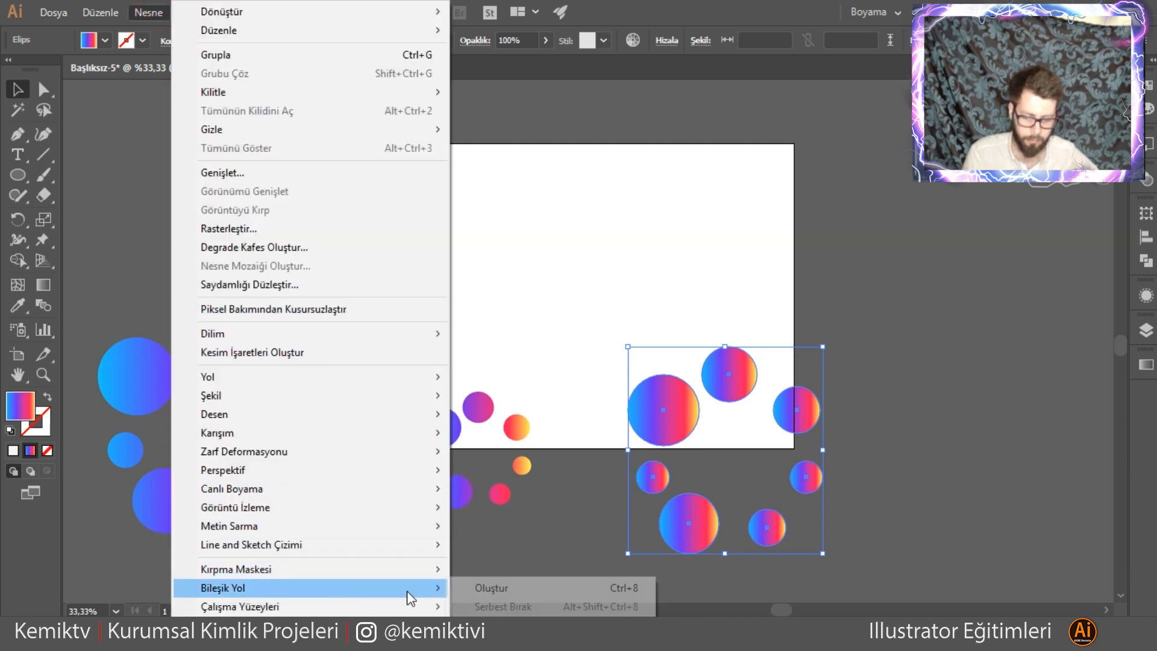
click(490, 588)
click(586, 383)
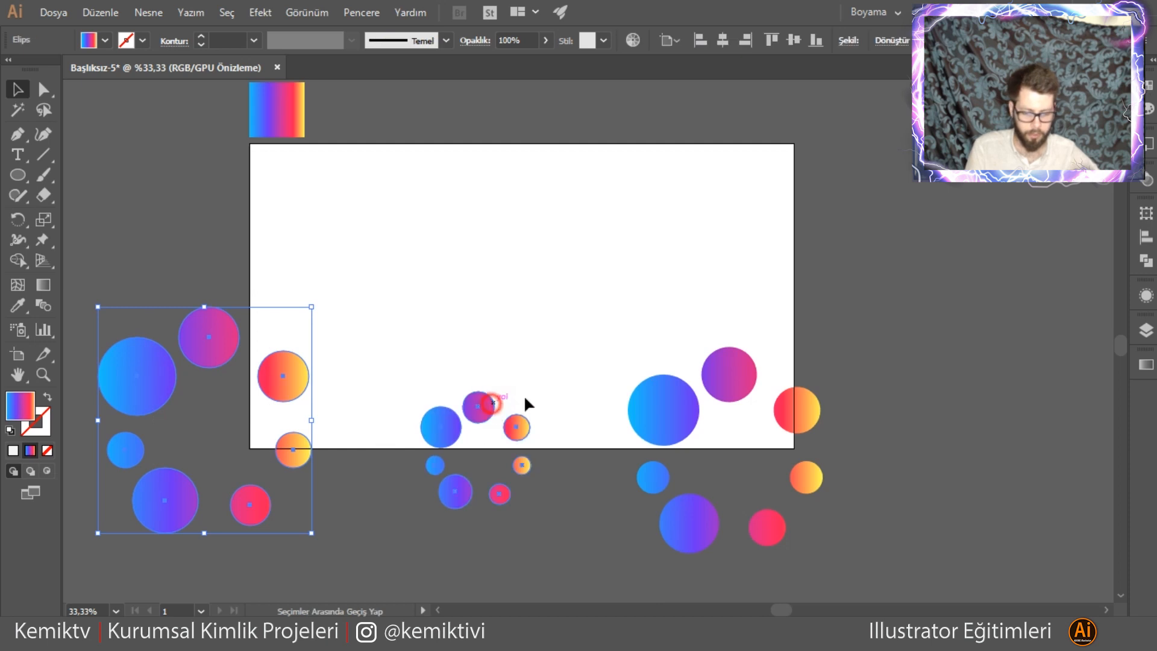
- Select all three circle groups and align them to each other by their vertical centres
shift+click(491, 405)
shift+click(658, 405)
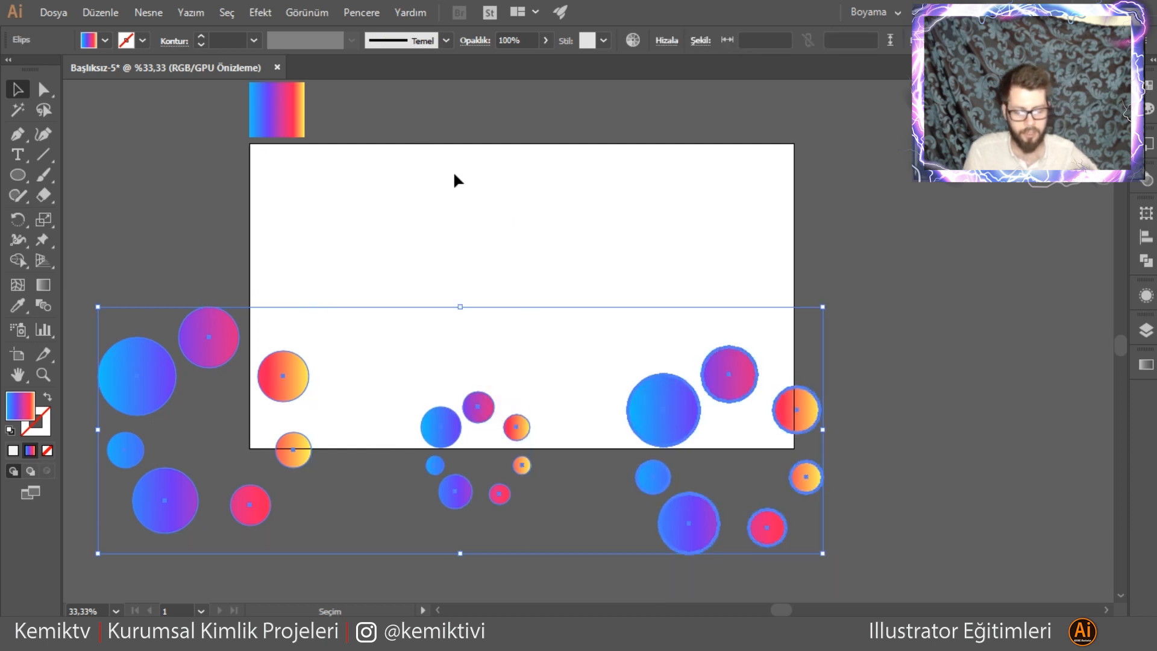
click(667, 41)
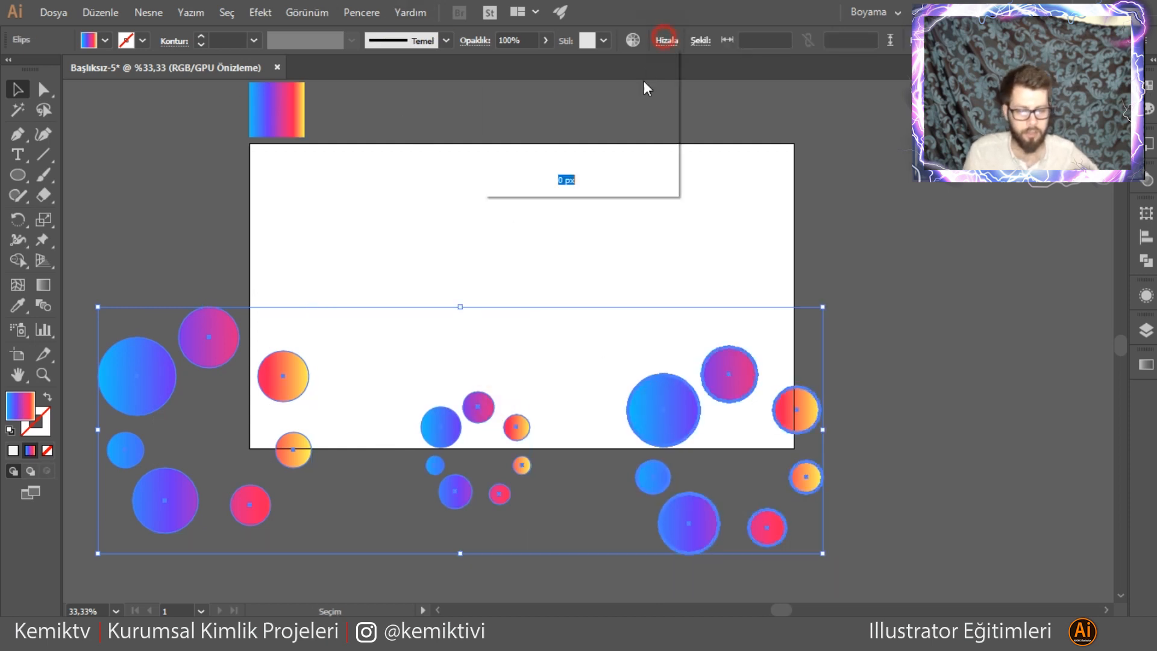
click(631, 83)
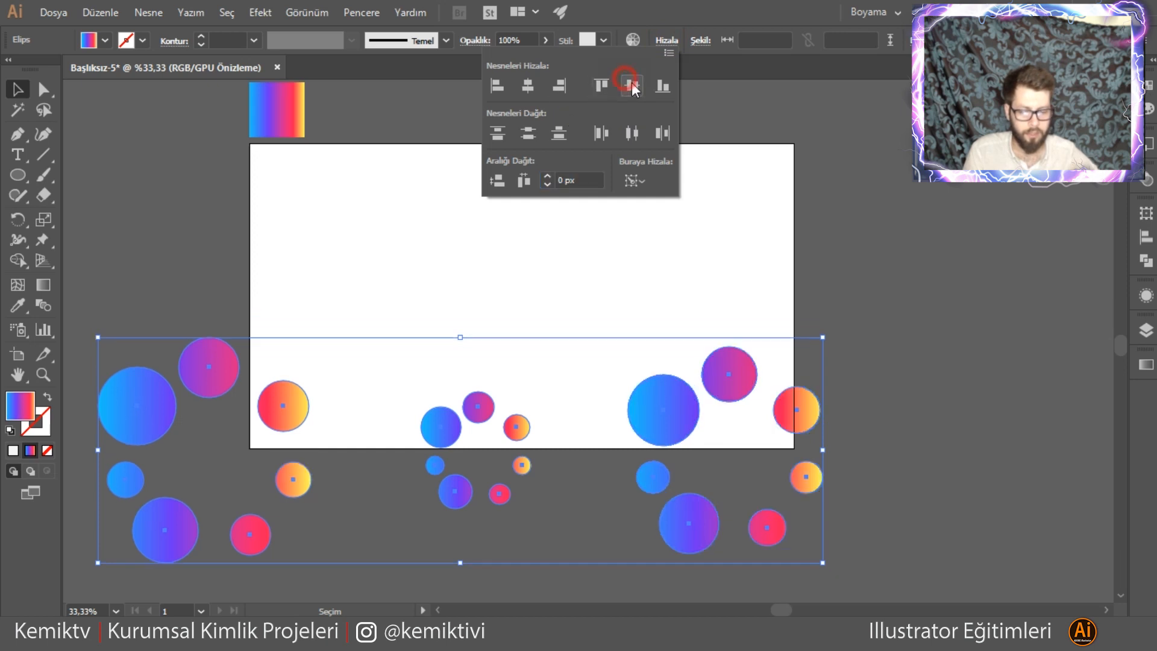
- Select the small middle ring of circles and show the document's layer list
click(477, 245)
click(424, 314)
click(490, 412)
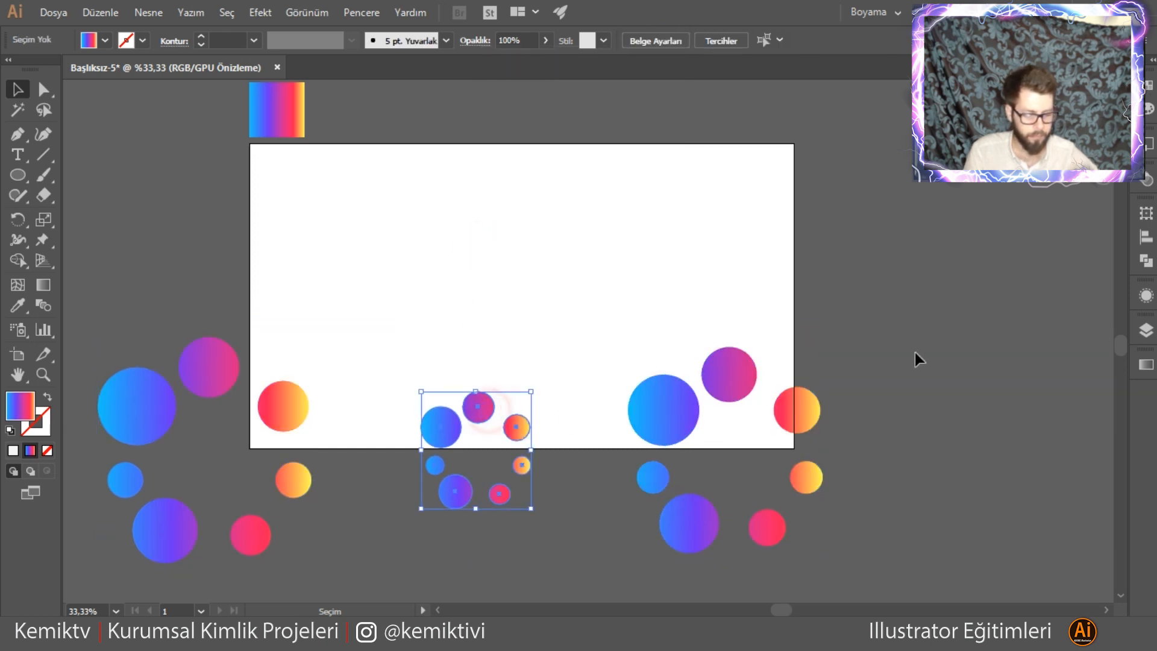
click(1146, 329)
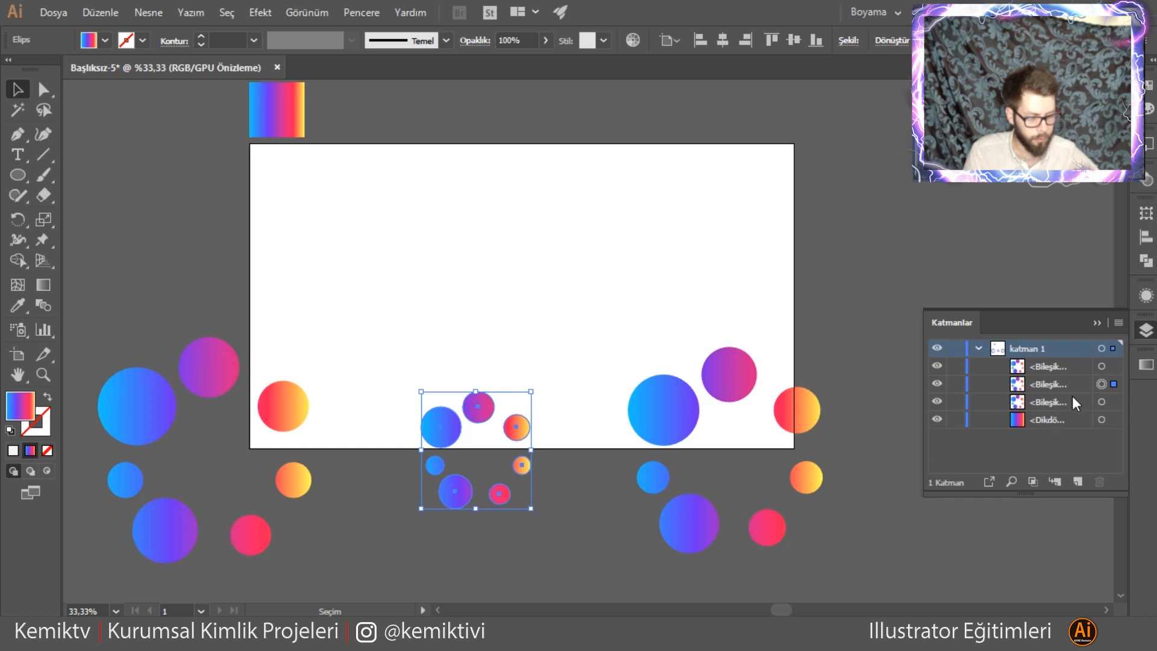
click(677, 395)
drag(515, 435, 699, 193)
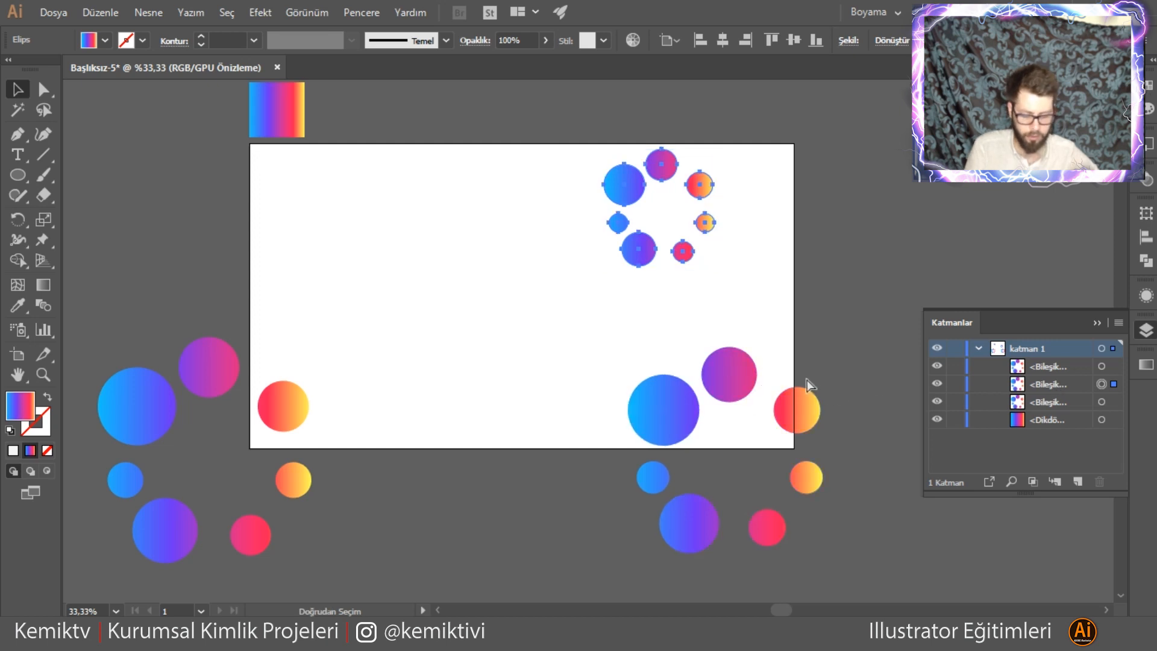
key(ctrl+z)
- Move the small middle ring beneath the other two rings in the stacking order and select the rings to check their order
drag(1036, 385, 1055, 422)
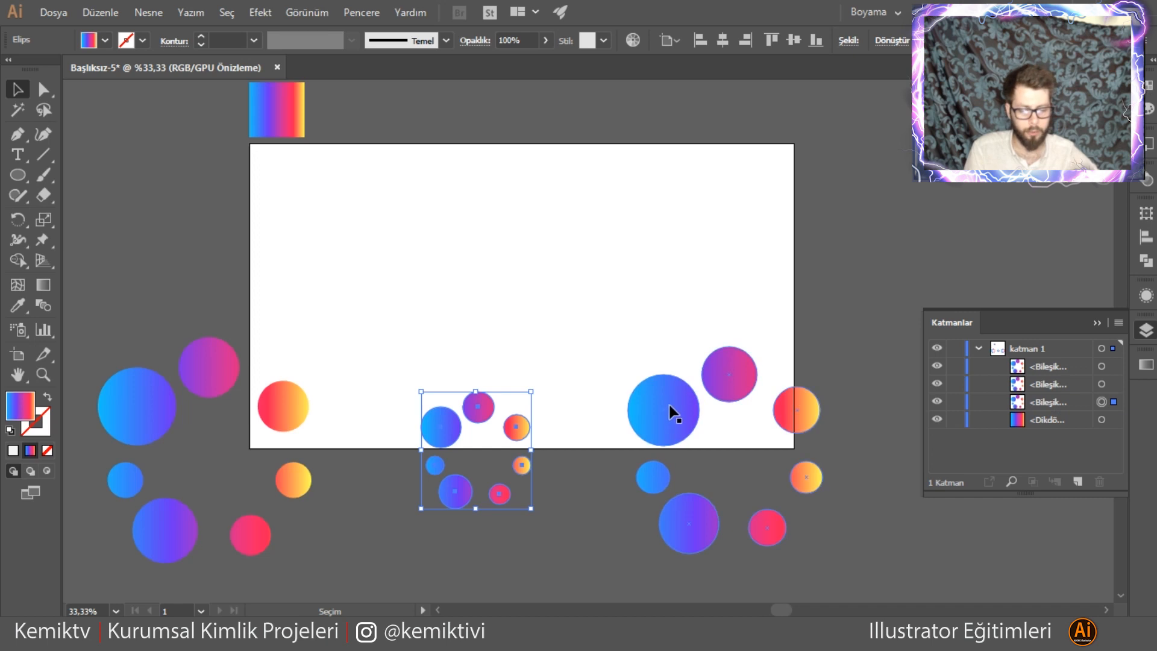
click(207, 367)
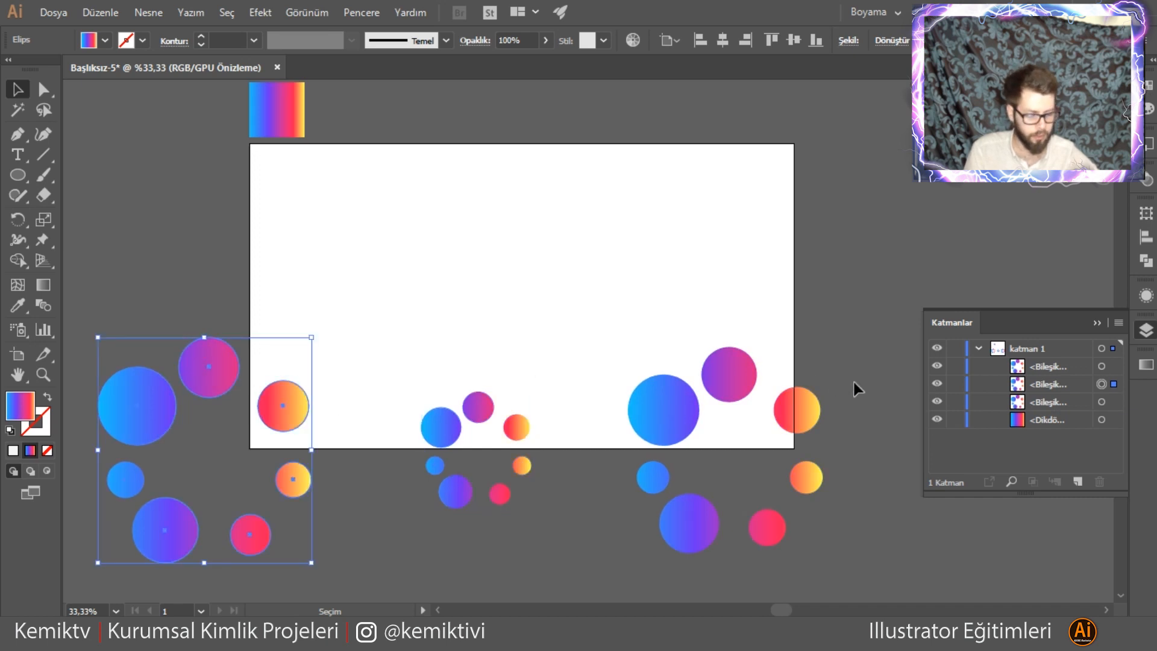
click(1118, 367)
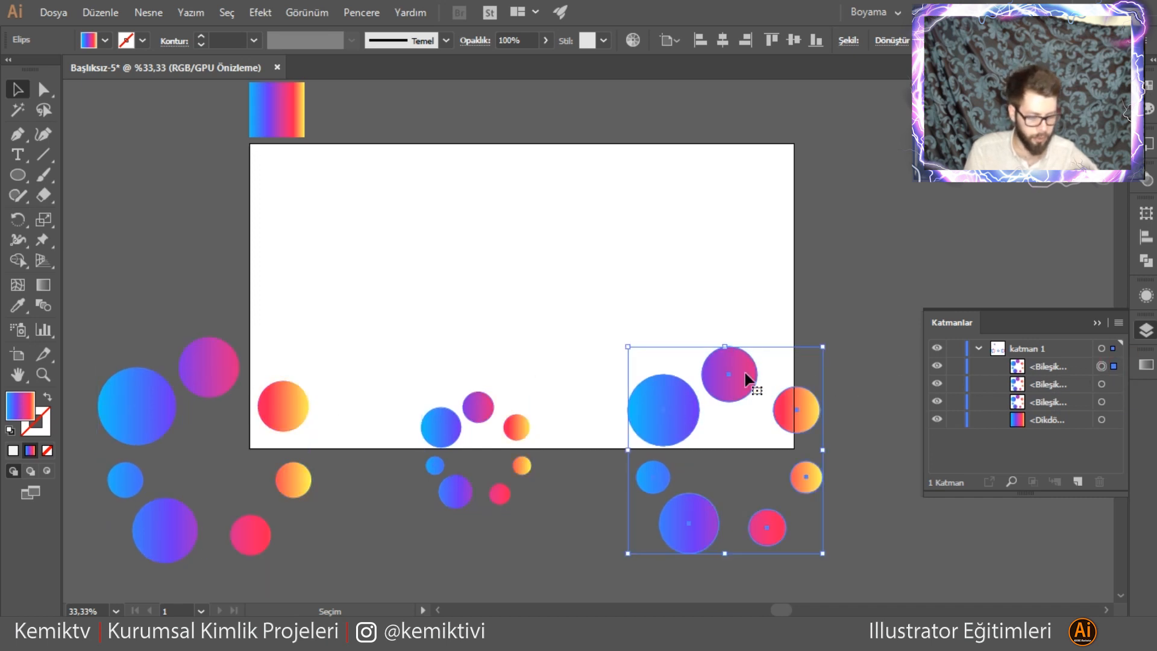
click(279, 411)
click(456, 426)
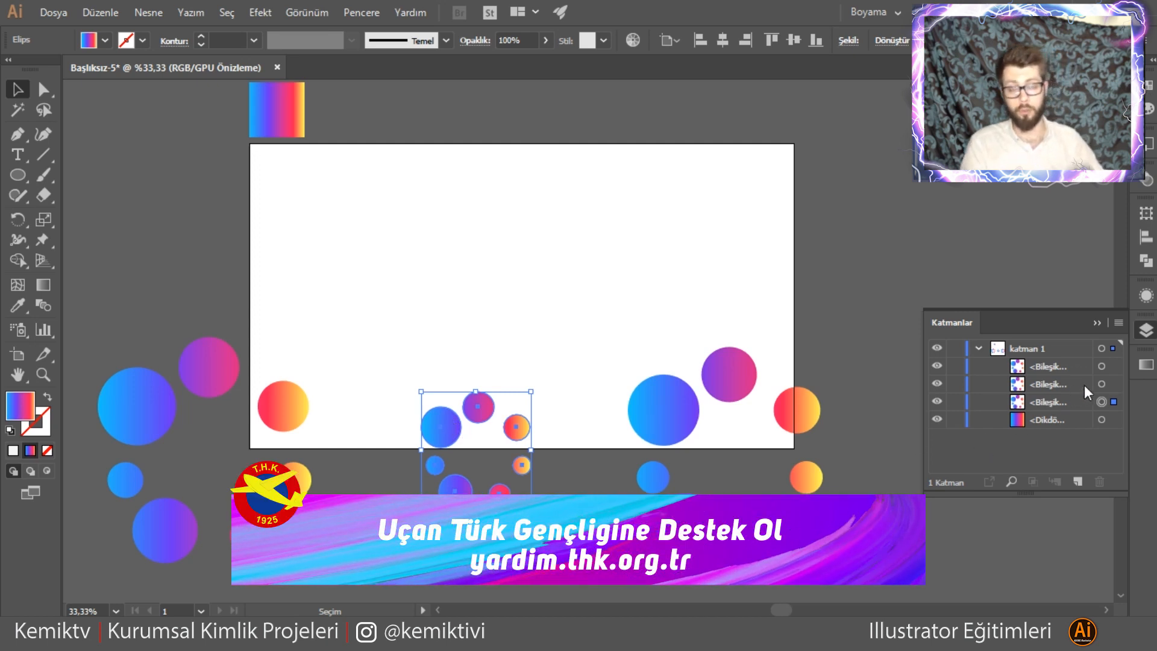
click(1102, 367)
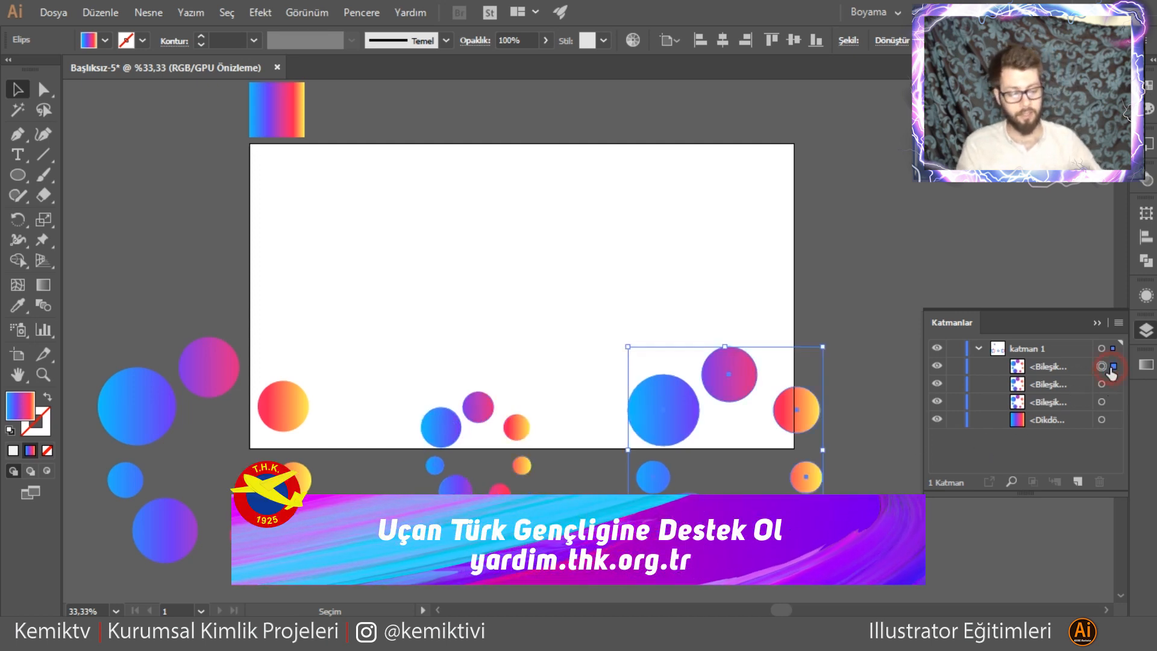
drag(754, 381, 749, 260)
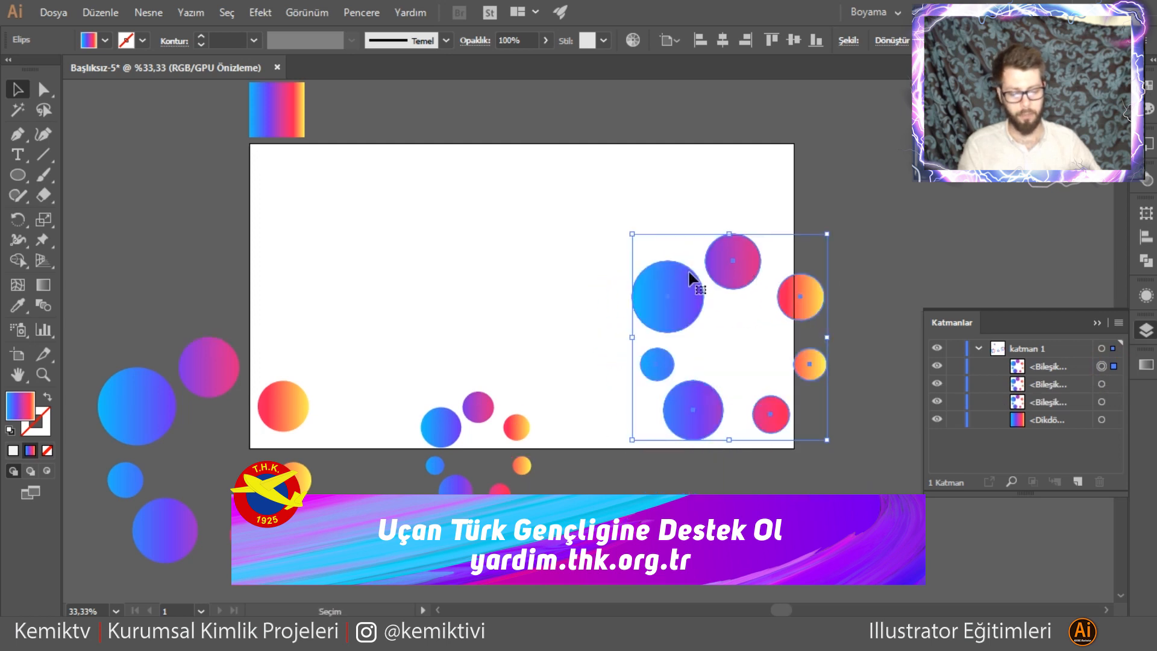
drag(222, 360, 182, 248)
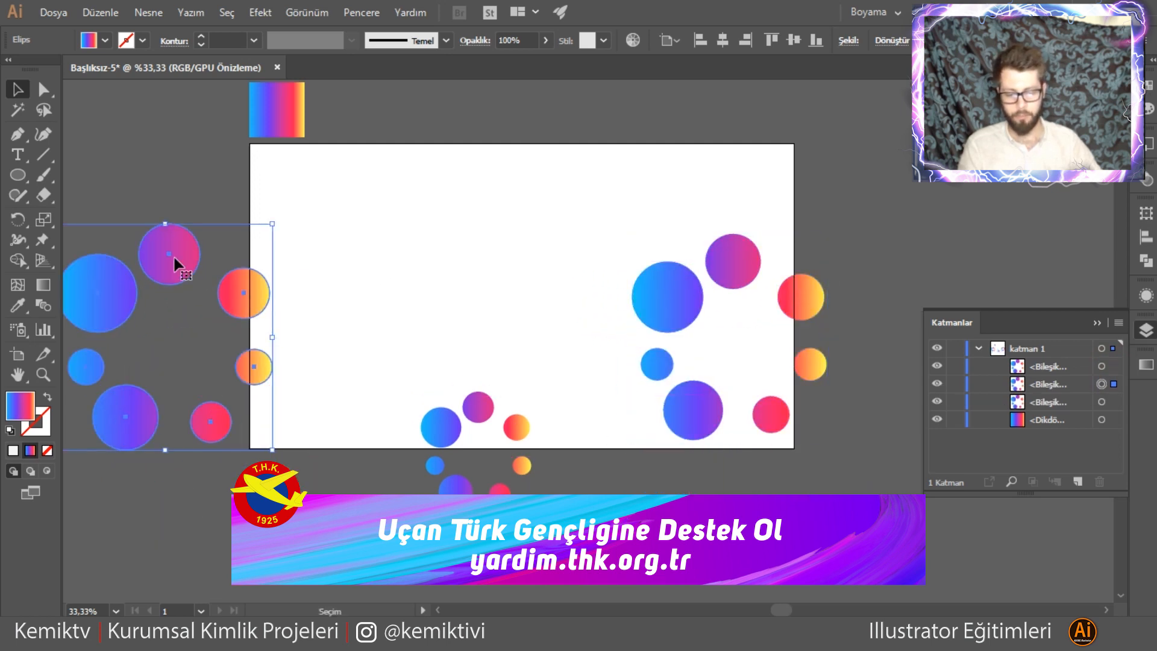
click(476, 413)
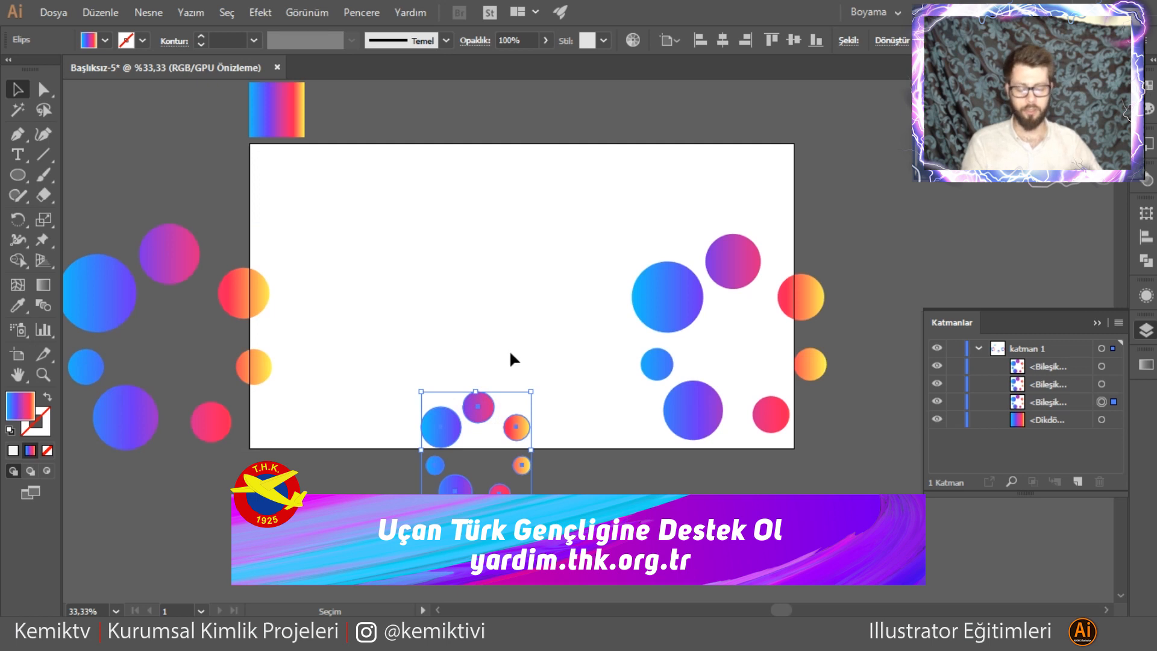
key(ctrl+z)
key(ctrl+z)
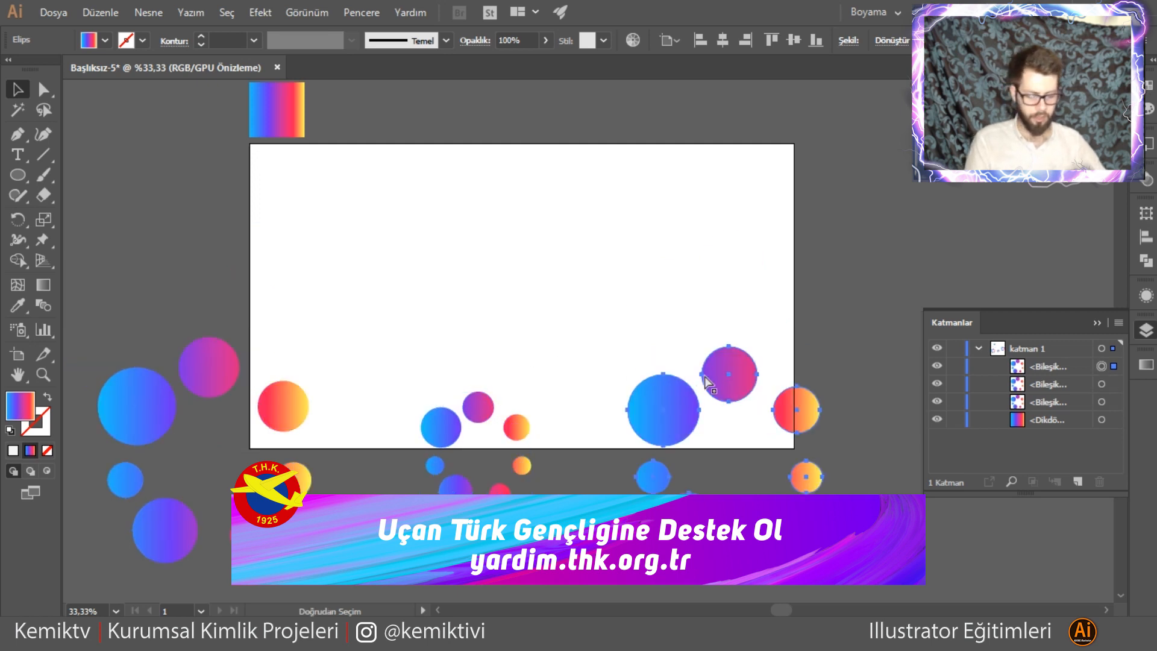
- Restack the right ring below the small middle ring, and check the order by selecting each ring from left to right
drag(1090, 367, 1086, 415)
click(1054, 366)
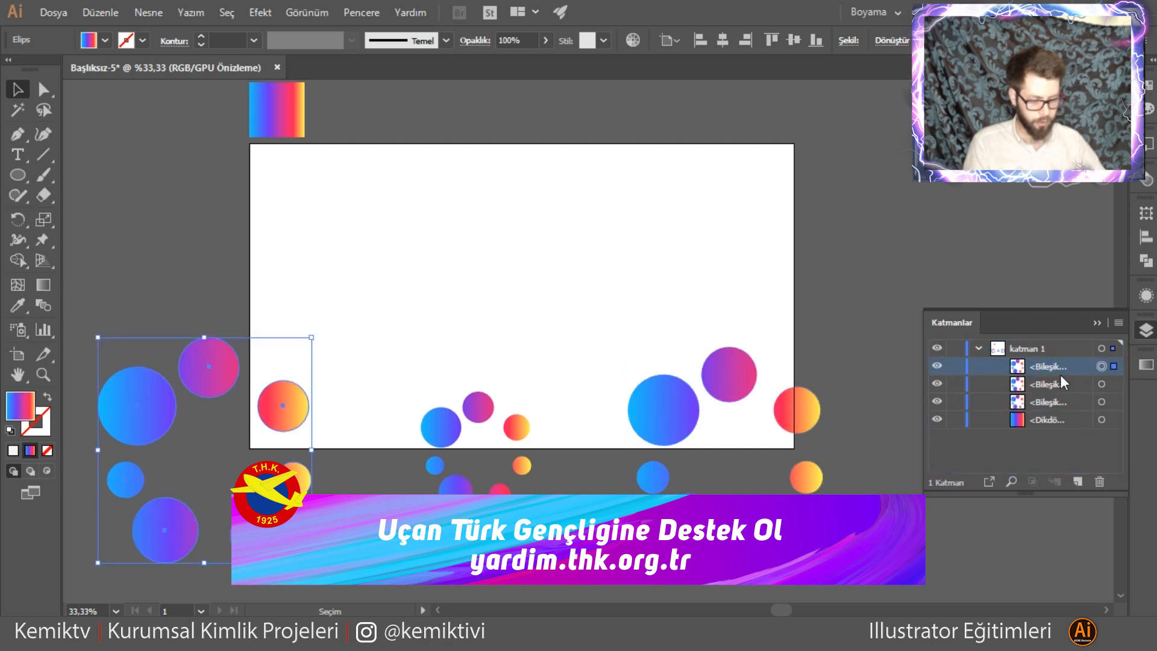
click(1116, 384)
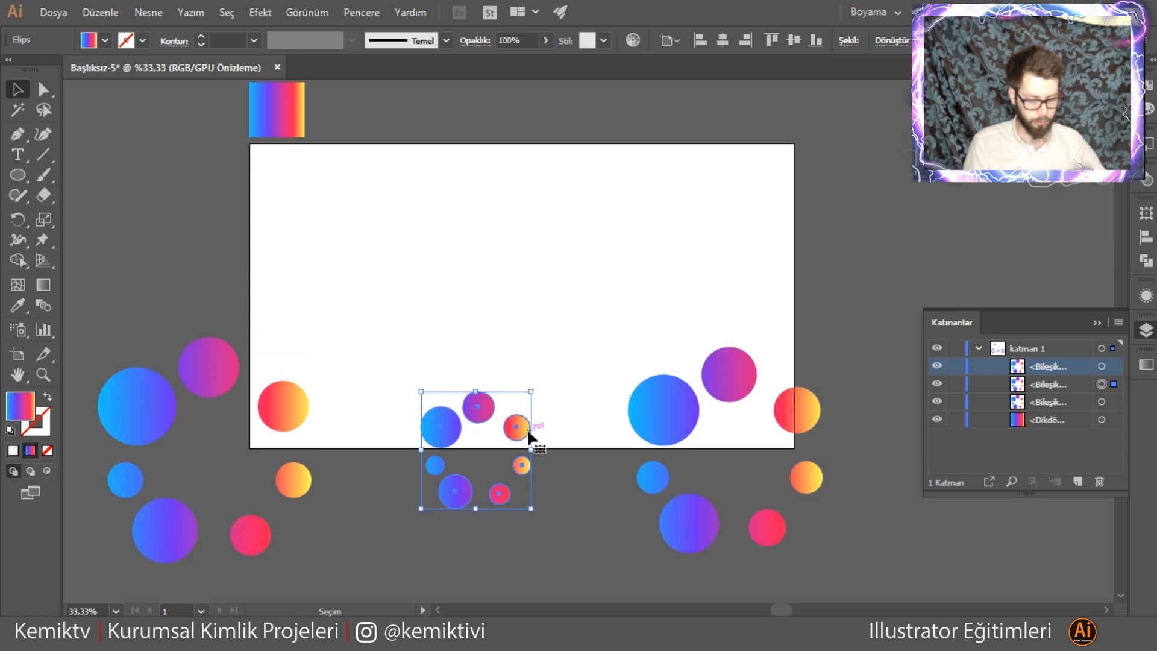
click(687, 416)
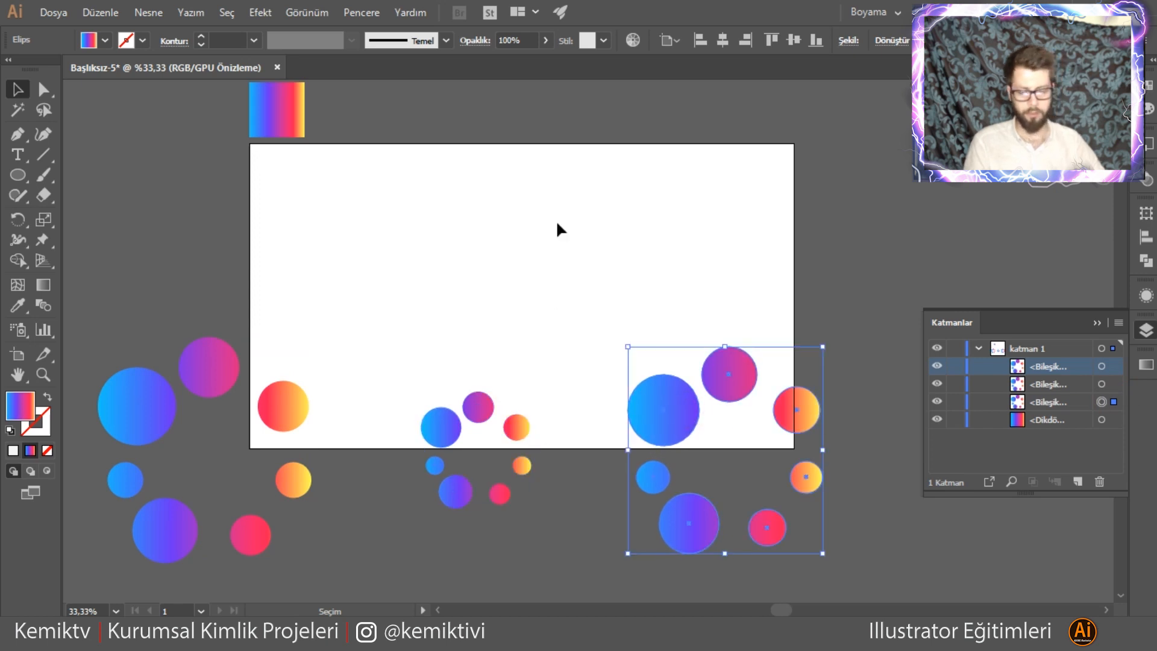
- Move all three rings together to just below the artboard and make a blend from them
click(177, 327)
drag(288, 325, 752, 467)
drag(283, 398, 307, 511)
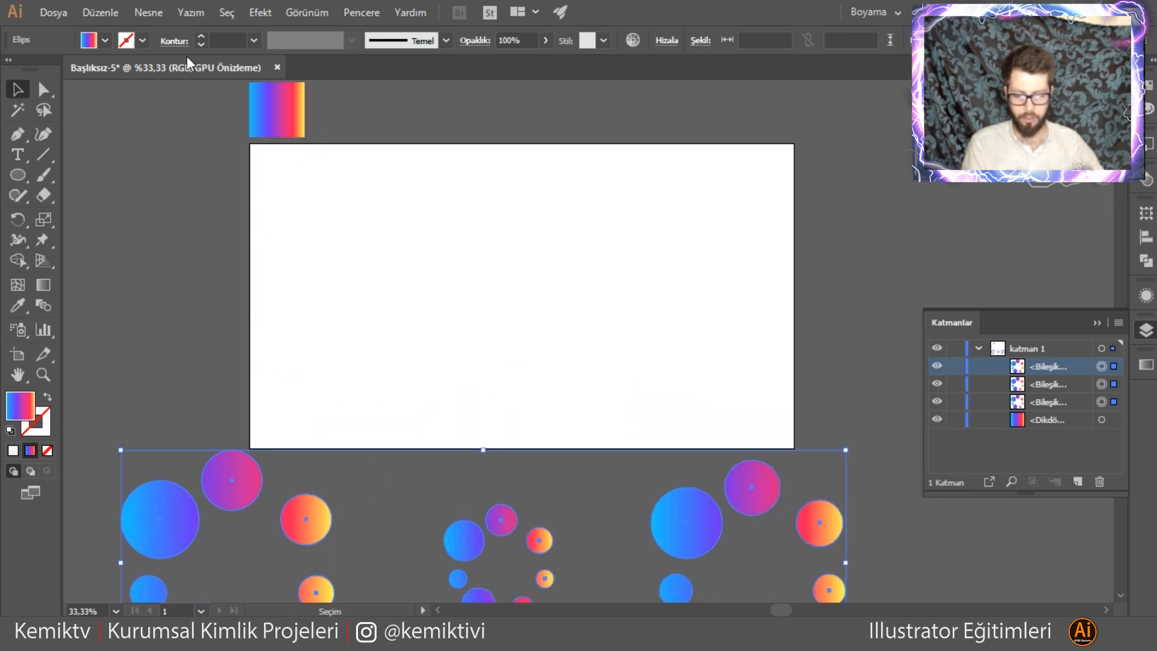
click(148, 12)
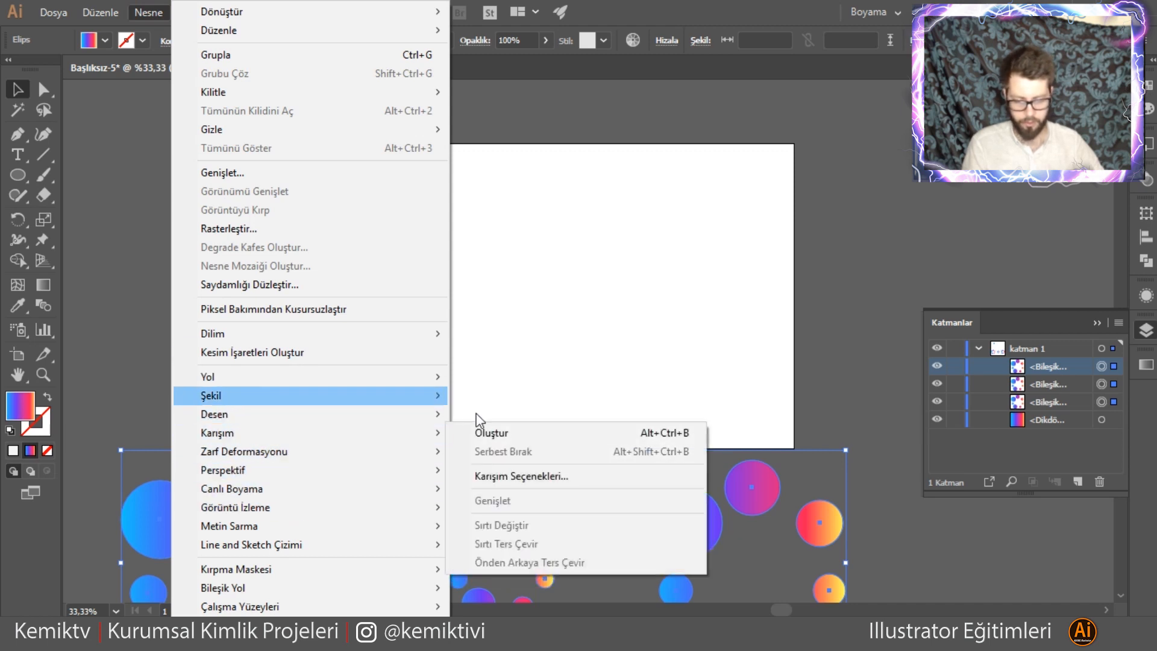
mouse_move(437, 439)
click(483, 433)
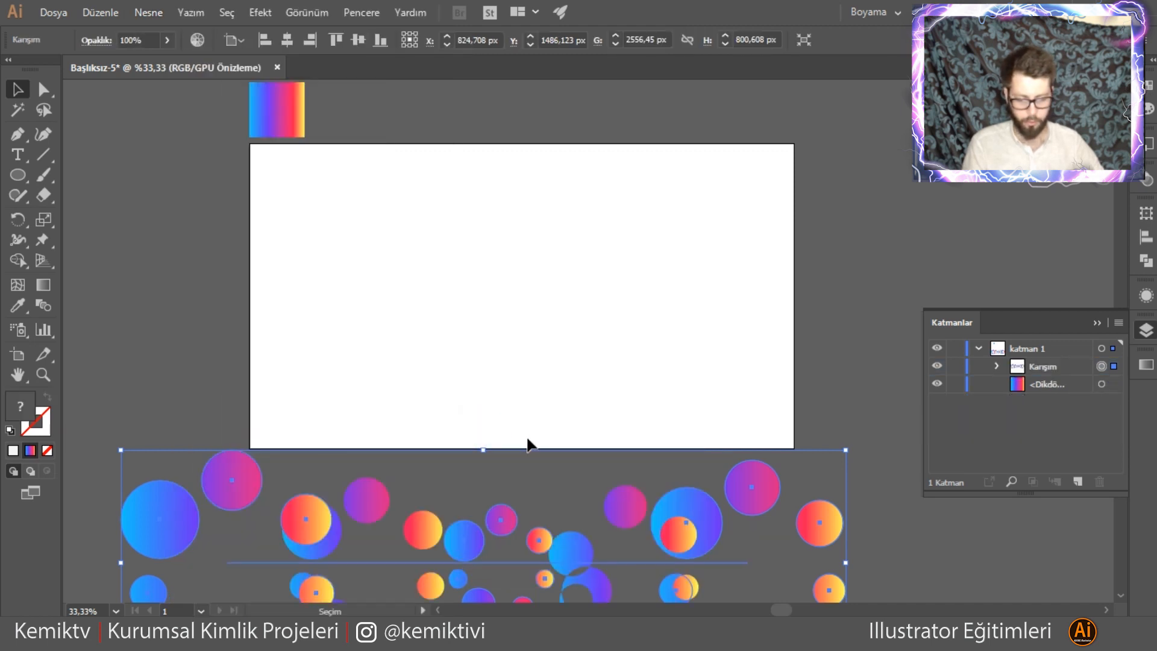
- Set the blend's spacing to Belirlenen Uzaklık (Specified Distance) at 2 px with preview on, and deselect the blend
scroll(533, 439, down, 2)
scroll(533, 437, down, 4)
click(46, 307)
double_click(46, 307)
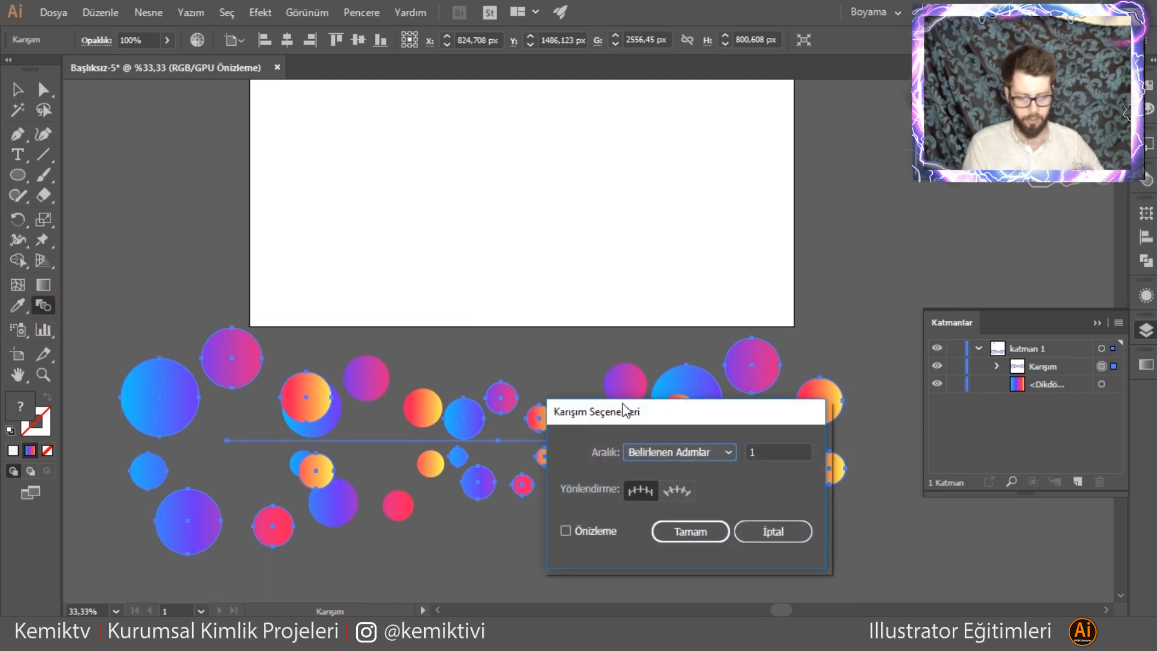
drag(656, 417, 528, 207)
click(578, 245)
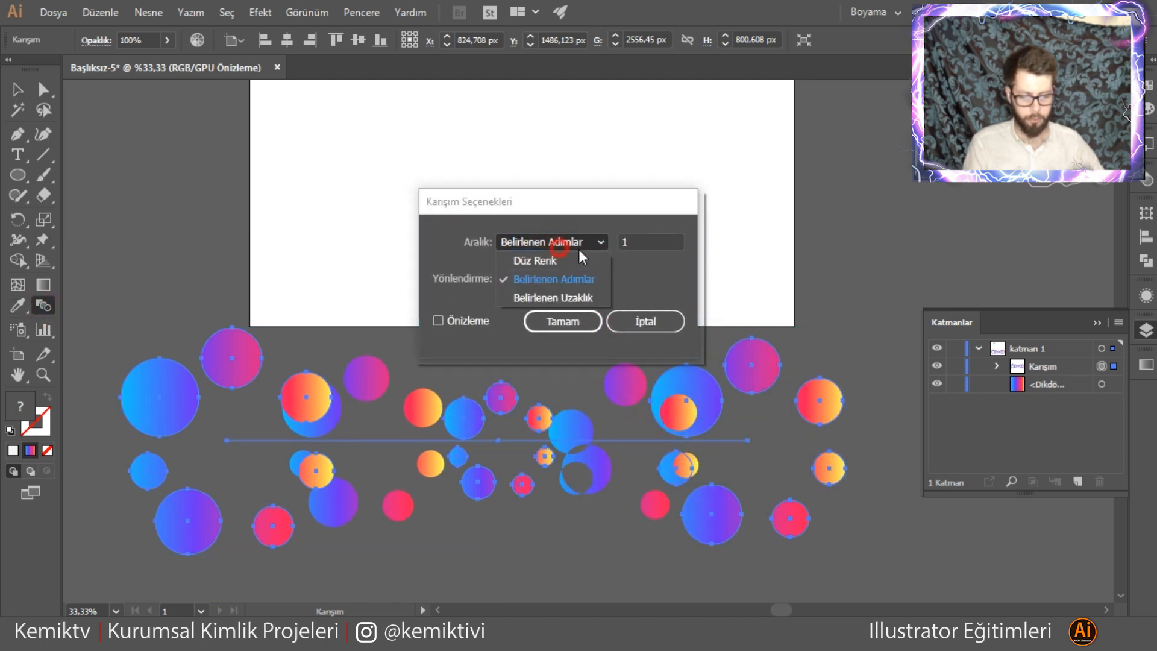
click(584, 299)
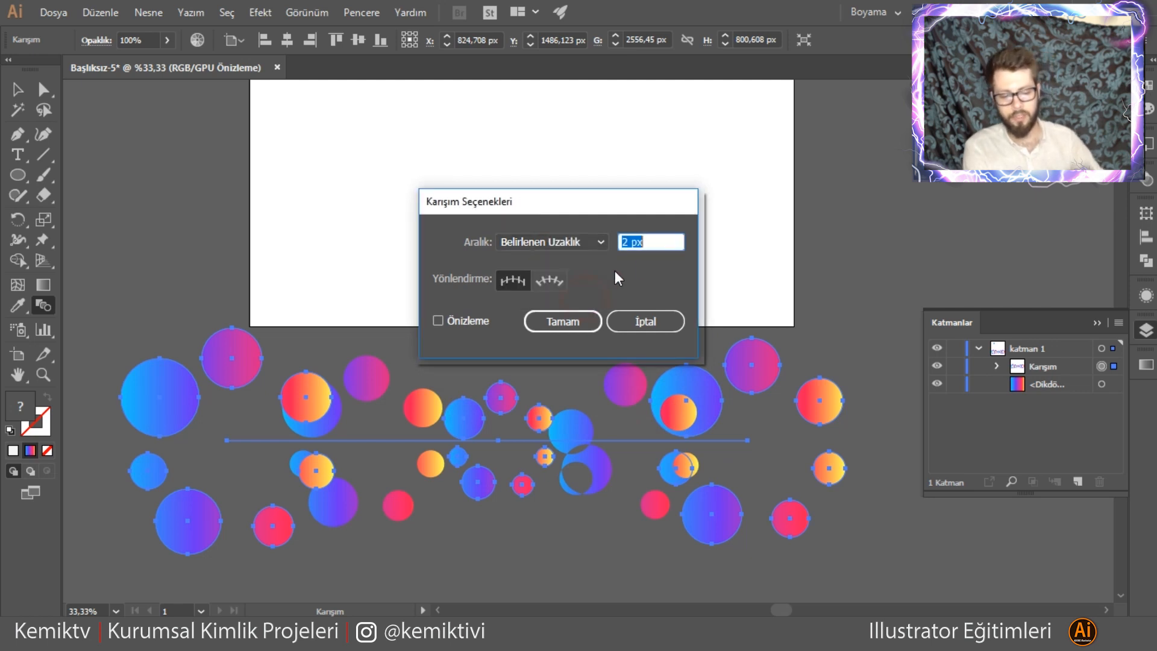
click(462, 320)
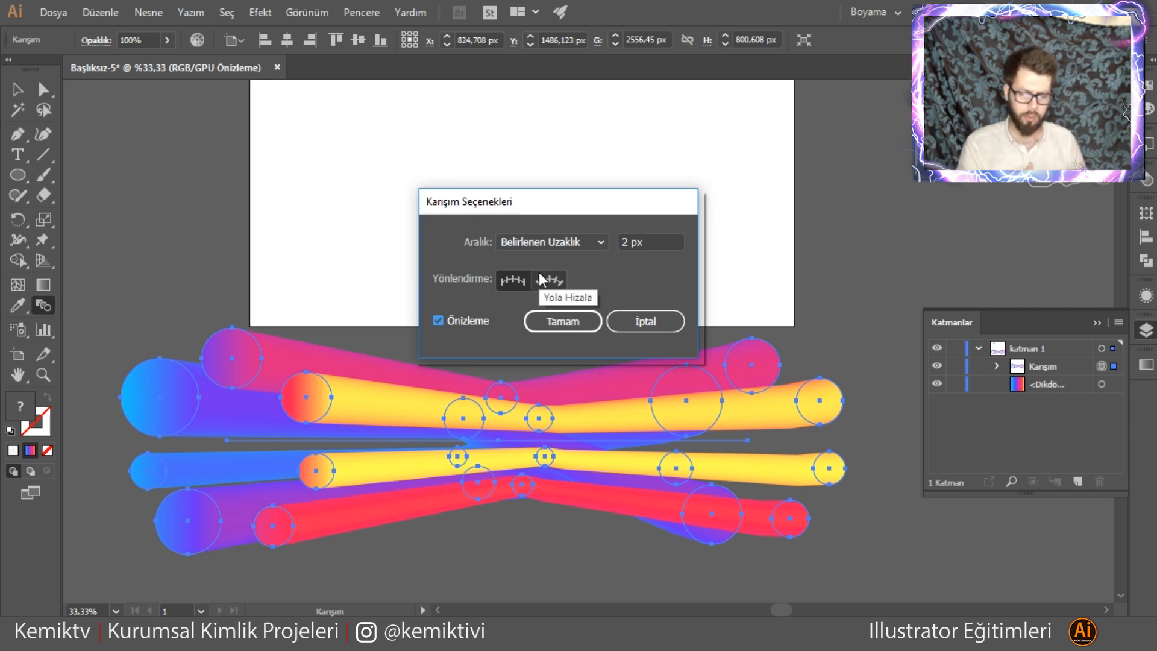
click(572, 328)
click(18, 85)
click(202, 262)
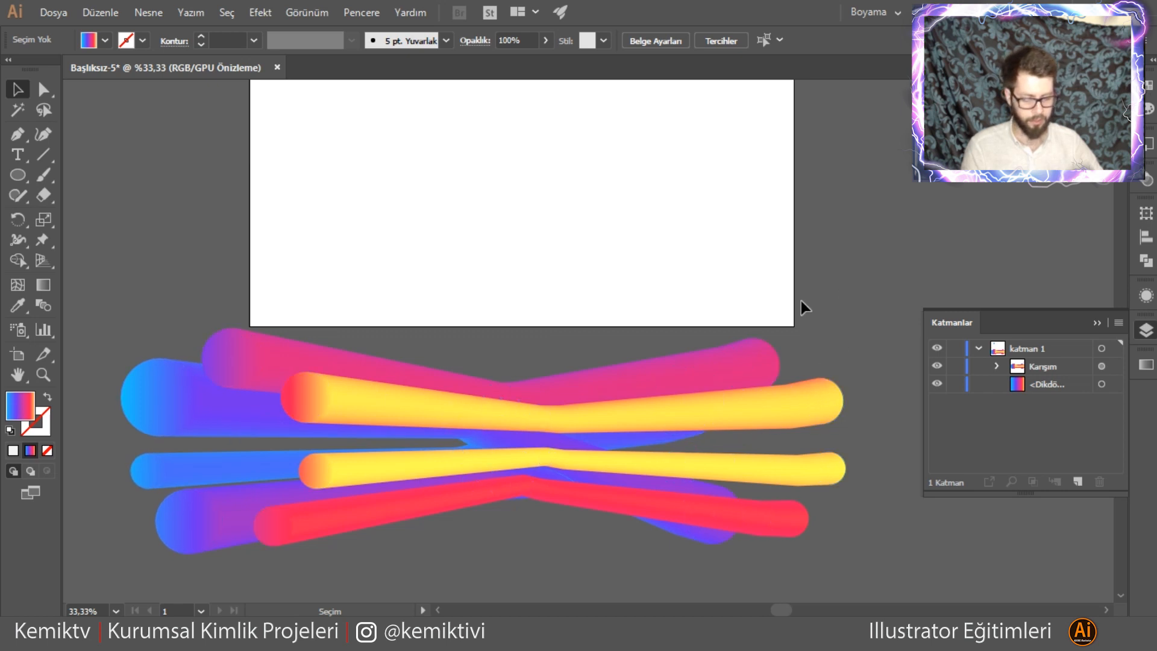
- Move the blended tubes about 176 px right and 97 px down, leaving the blend selected
scroll(490, 383, up, 5)
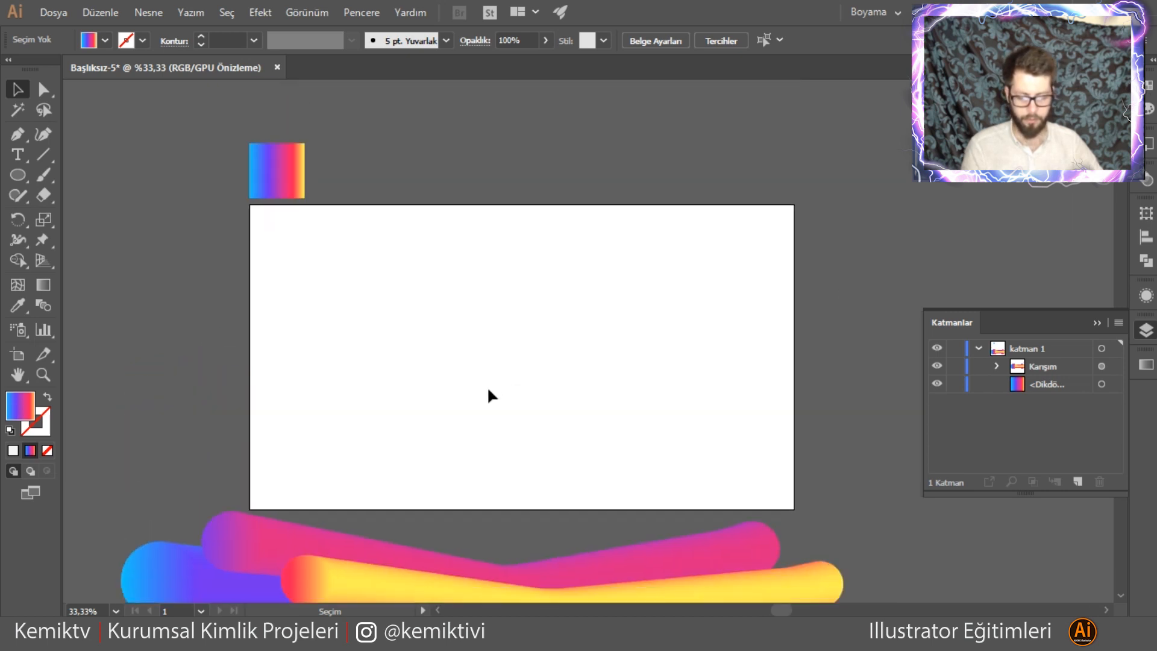
scroll(489, 389, down, 5)
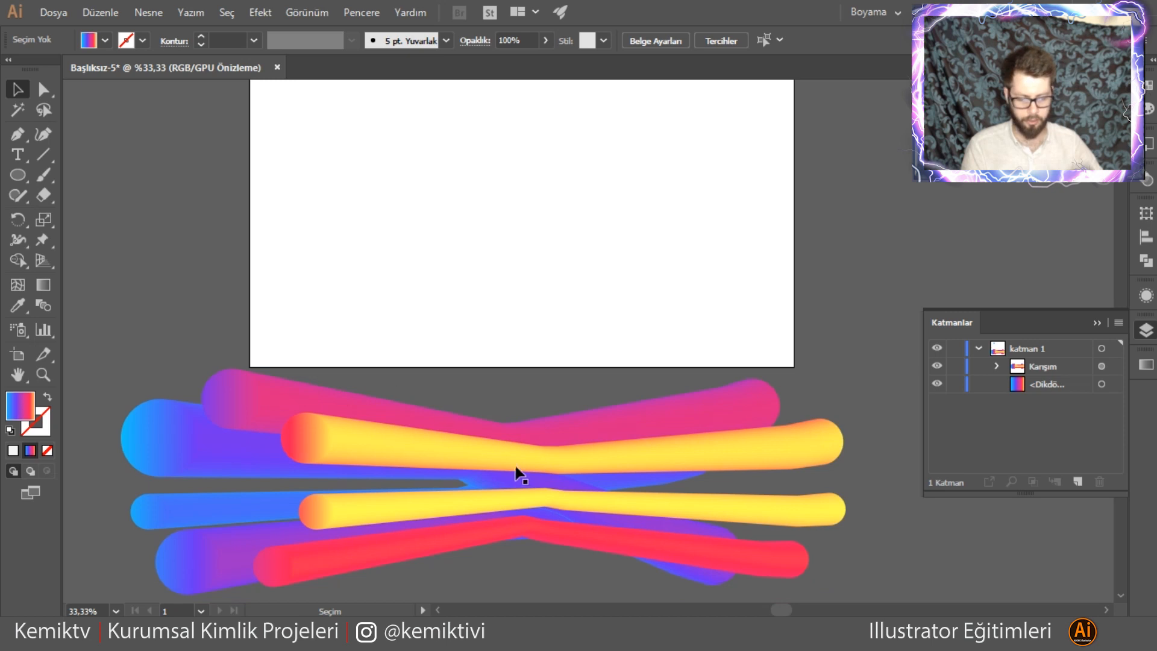
drag(475, 463, 514, 451)
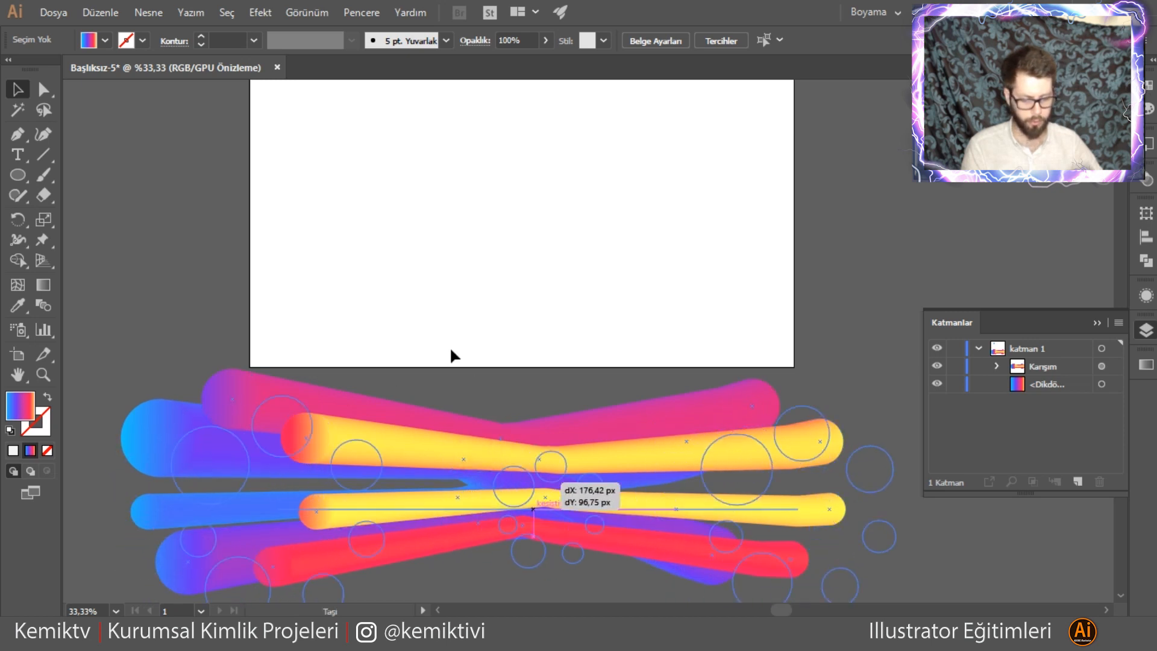
drag(451, 350, 454, 359)
click(284, 331)
click(533, 488)
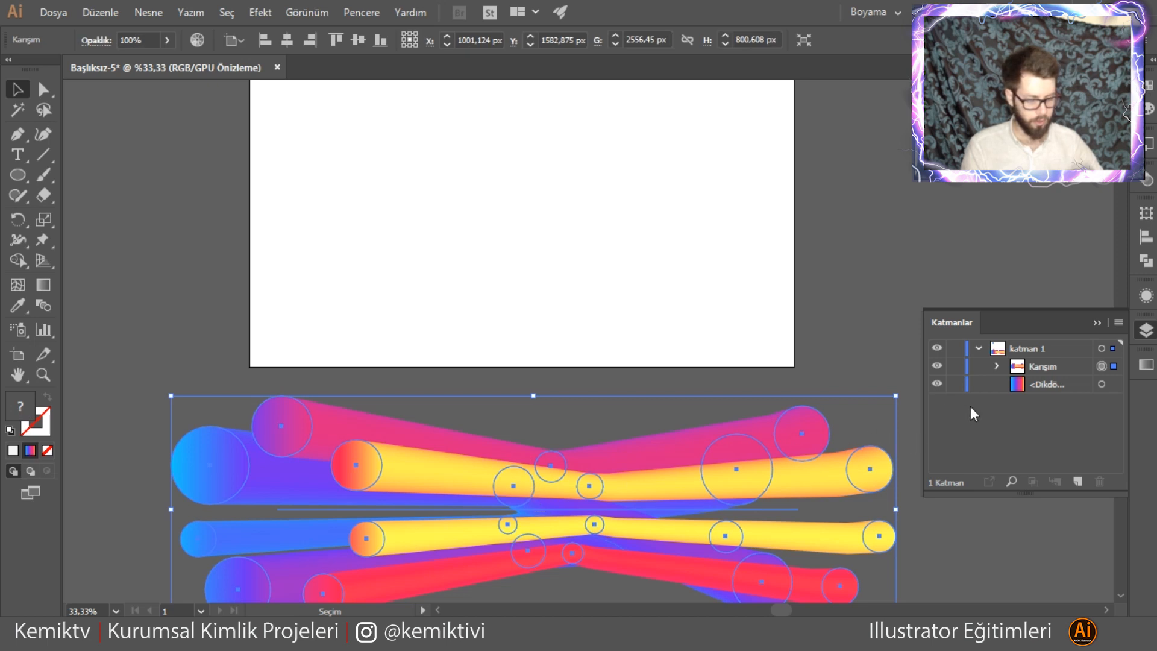
- Expand the blend in the layer list and examine the three component rings it contains
click(997, 366)
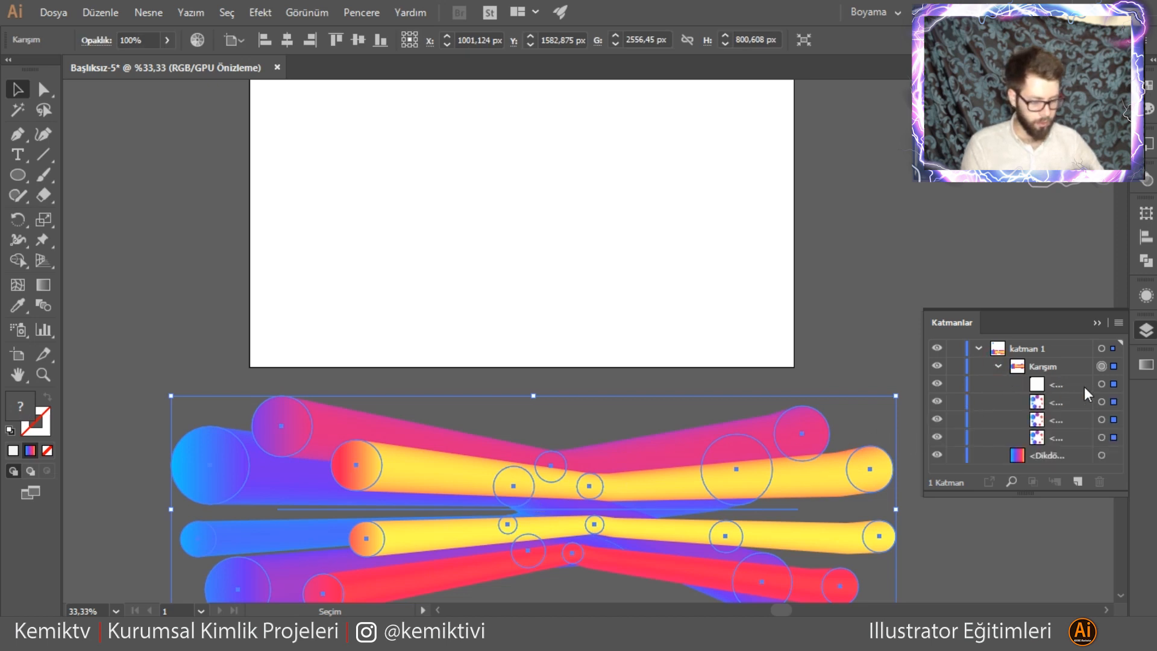
click(1114, 402)
click(1114, 421)
click(1114, 437)
click(624, 404)
- Start a Pen tool path outside the artboard's left edge, arch it across the artboard and curl it back into a loop's lower side
mouse_move(395, 270)
mouse_down()
mouse_move(382, 344)
mouse_move(340, 365)
mouse_up()
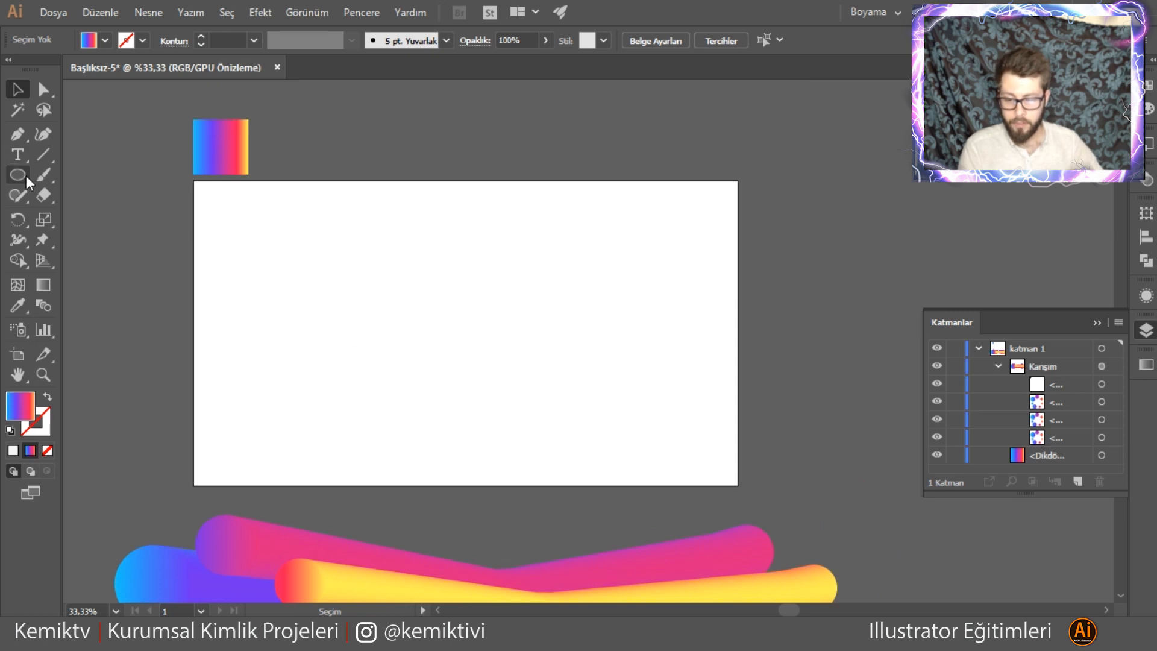
click(18, 134)
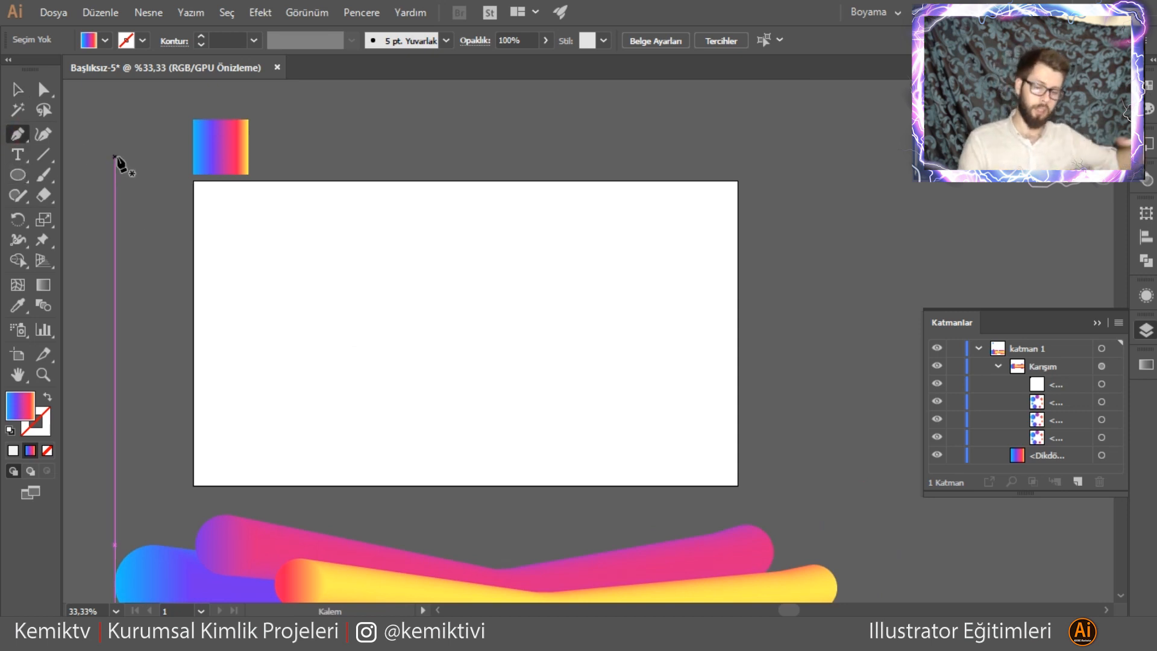
click(173, 409)
drag(221, 271, 361, 256)
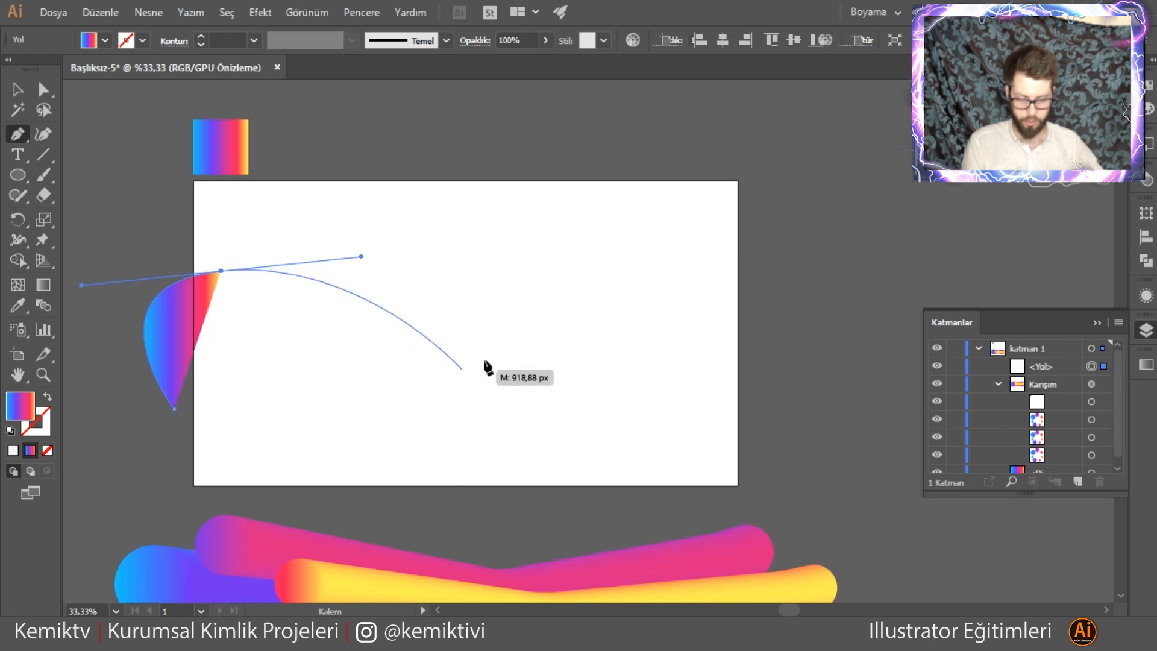
drag(458, 350, 447, 413)
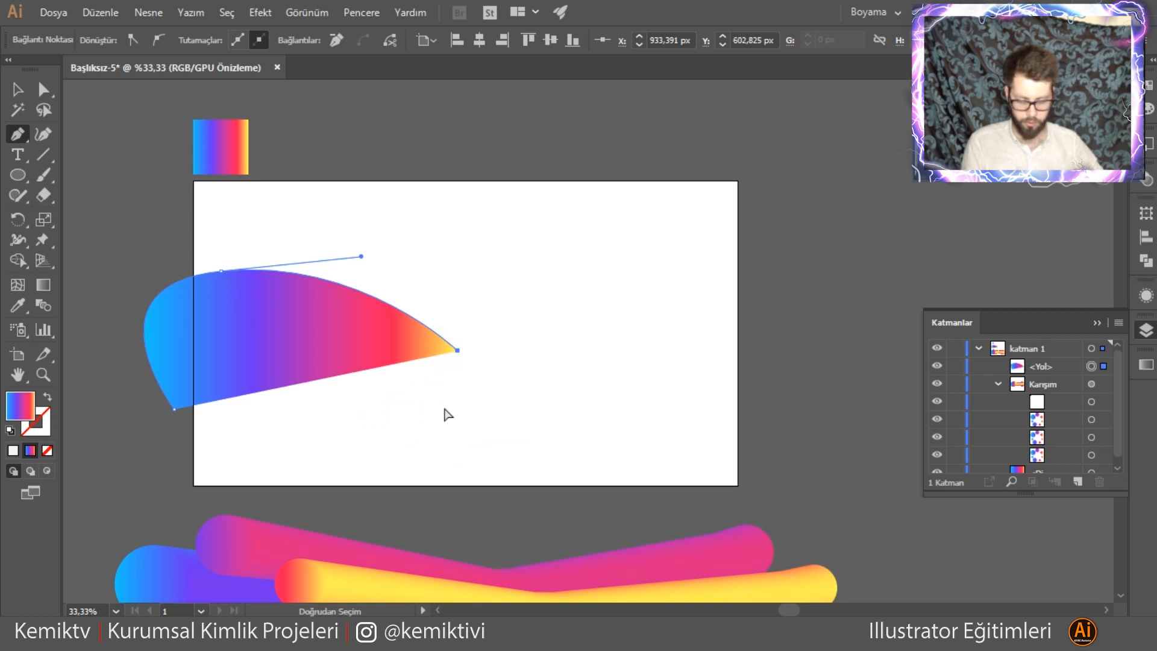
key(ctrl+z)
drag(474, 347, 502, 425)
drag(385, 435, 350, 427)
mouse_move(342, 352)
mouse_down()
mouse_move(370, 258)
mouse_move(316, 315)
mouse_move(354, 360)
mouse_up()
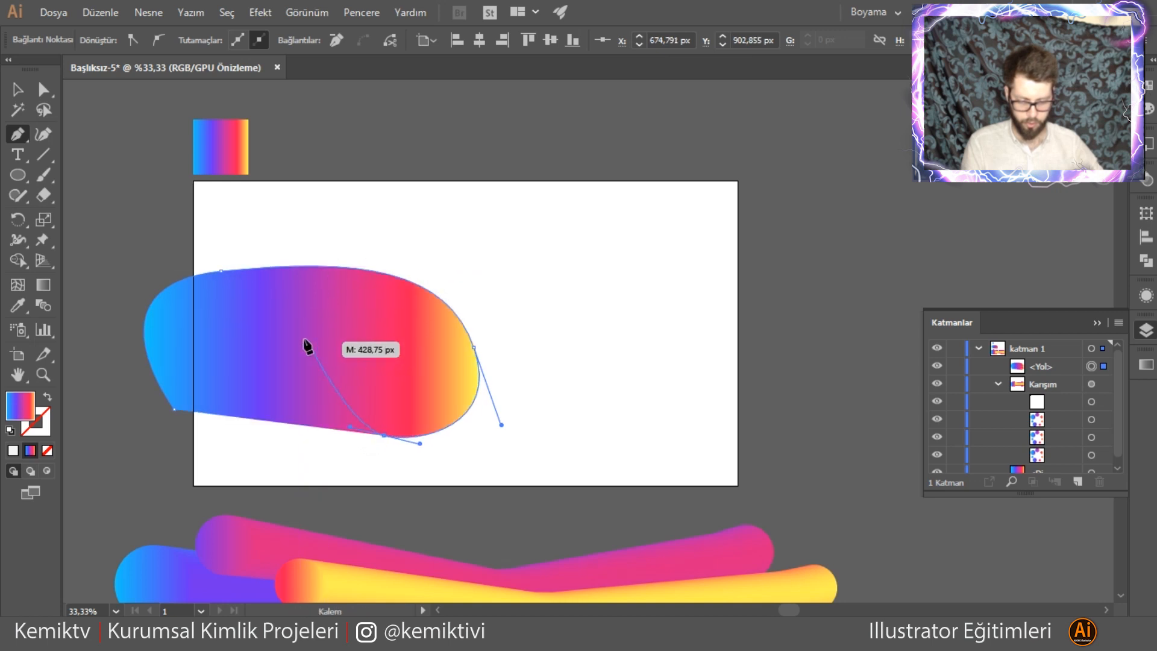
- Close the curl across the first arch, sweep the path past the artboard's right edge, and end it as an open, deselected path
drag(333, 298, 395, 227)
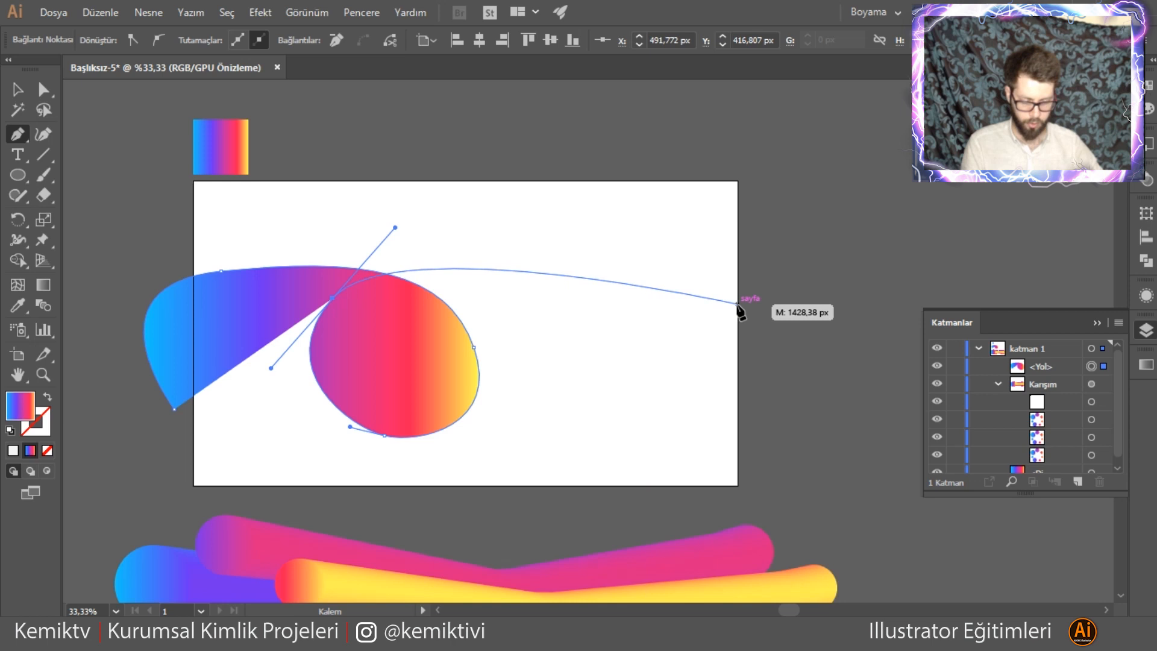
drag(813, 326, 881, 455)
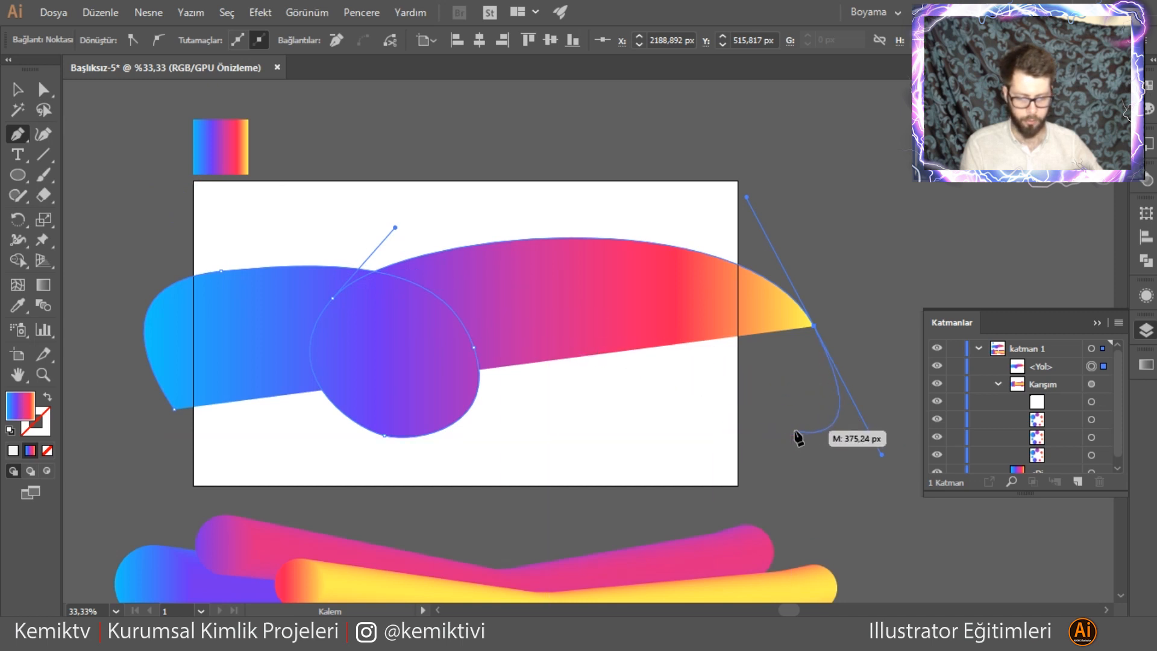
click(17, 89)
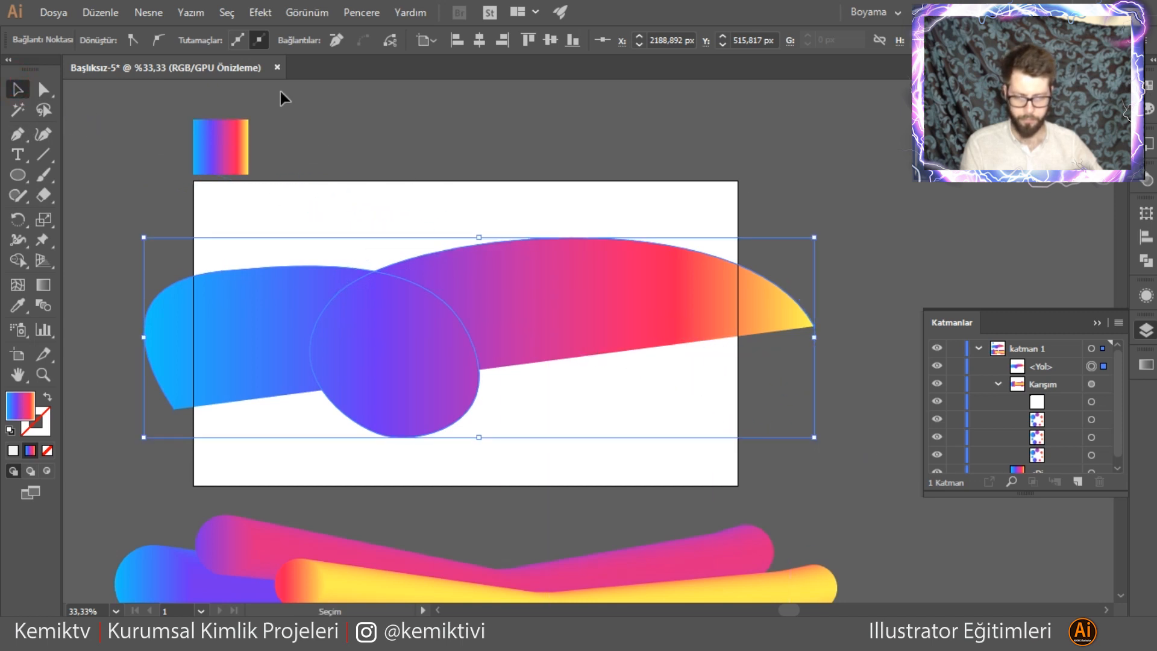
click(103, 150)
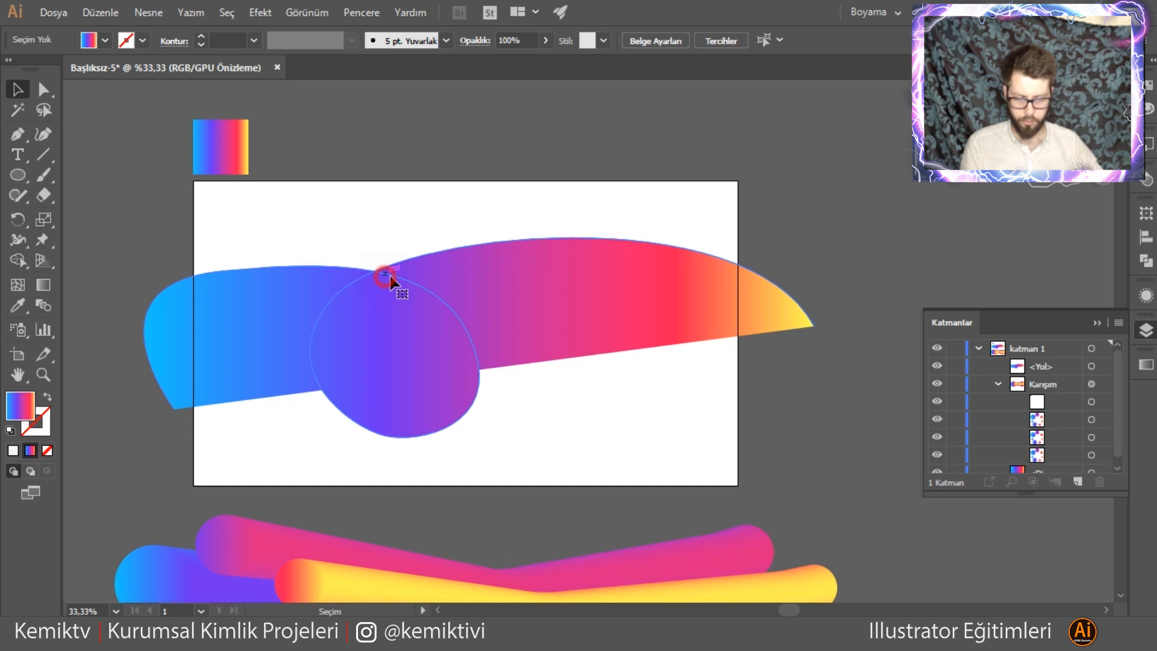
- Remove the looping path's gradient fill and give it a 9 pt pink stroke
click(390, 279)
click(105, 40)
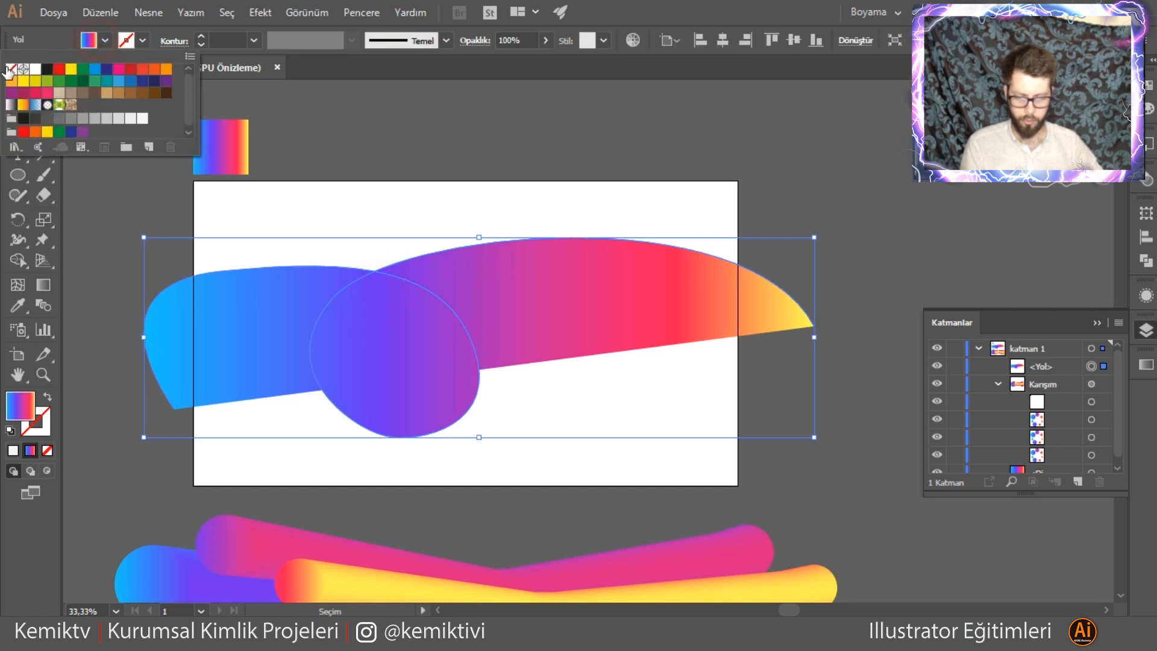
click(11, 69)
click(142, 41)
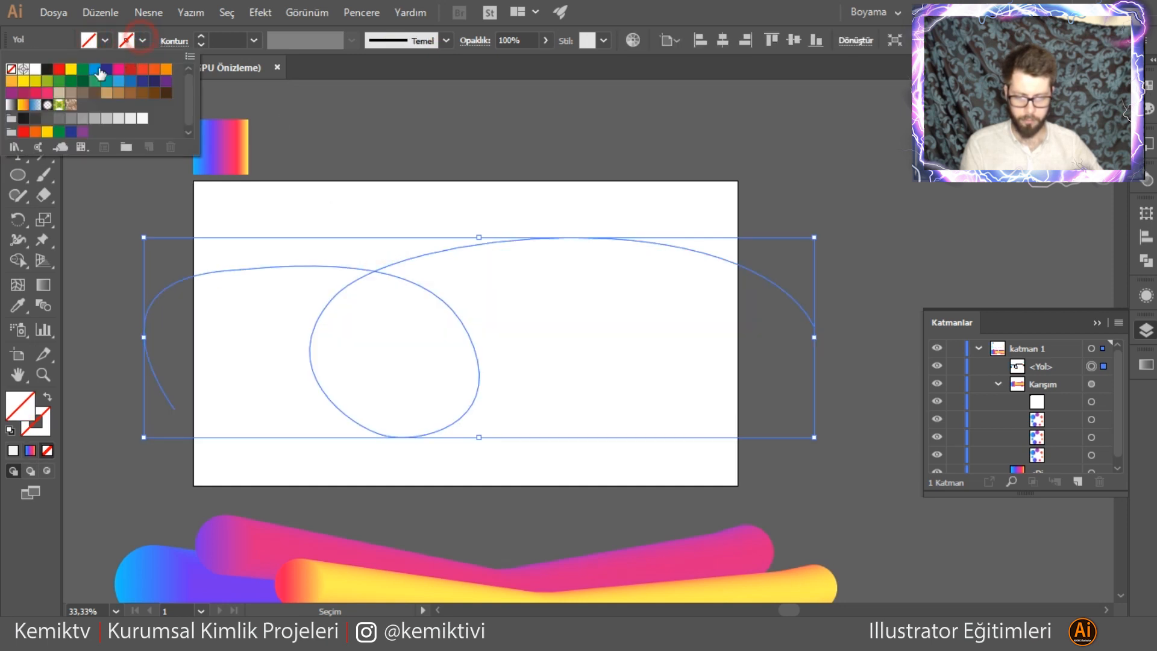
click(47, 69)
click(125, 69)
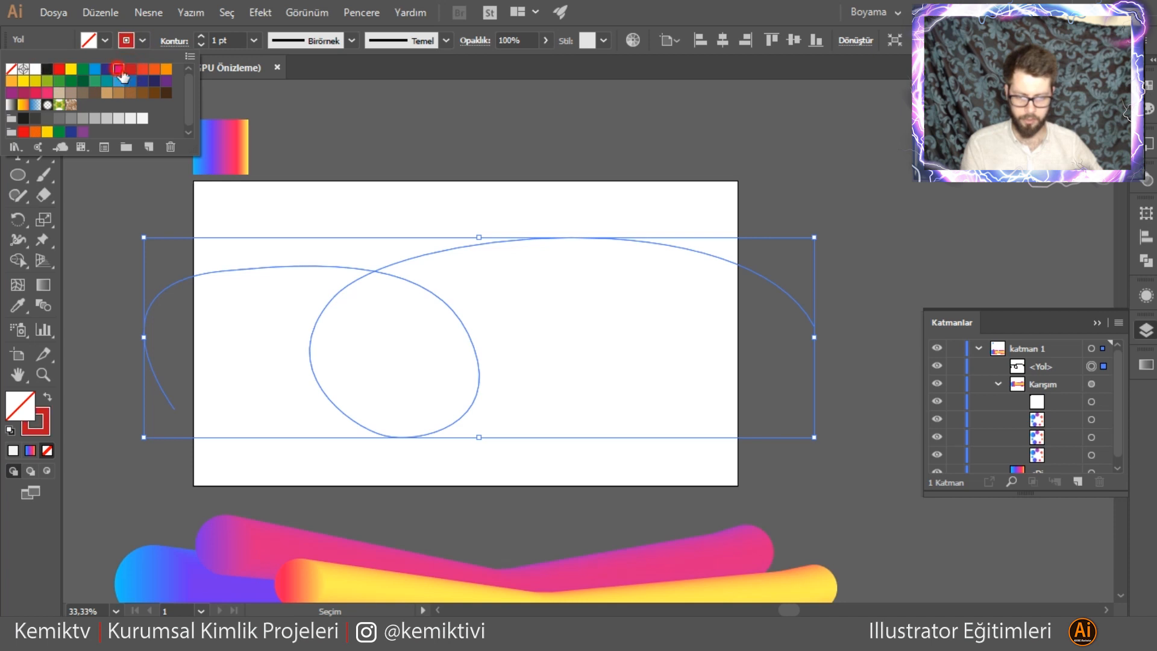
click(254, 40)
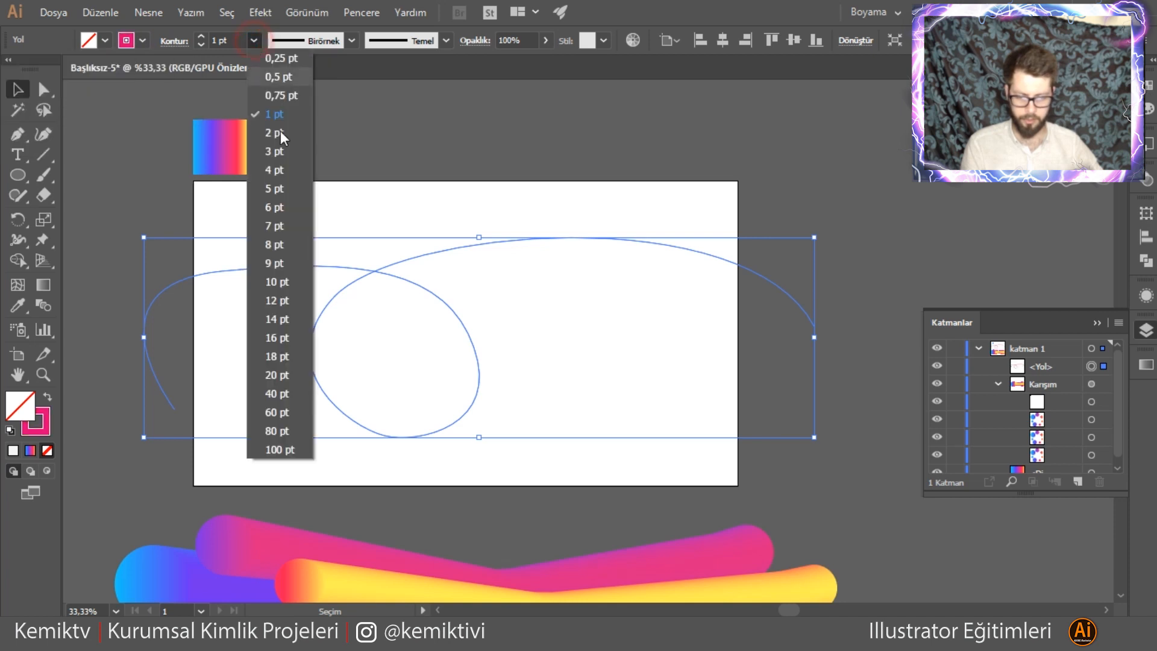
click(281, 261)
click(108, 248)
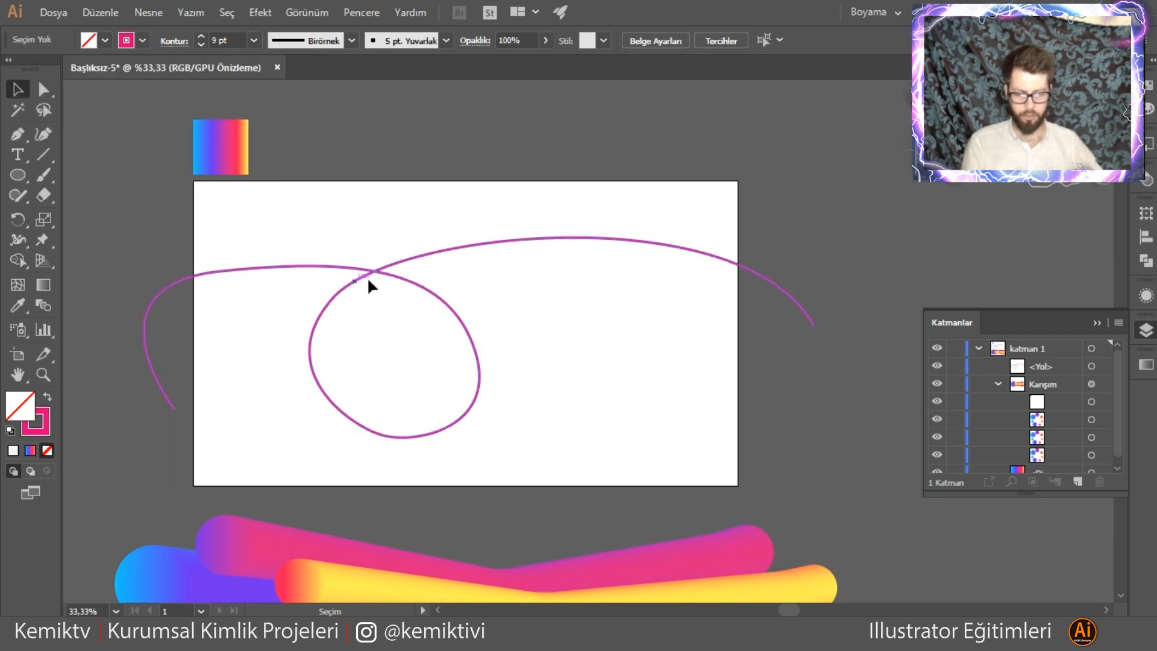
- Reshape the looping path: raise its left end point outward to about X -411 px, Y 540 px, and adjust the loop's anchors to round it
click(45, 89)
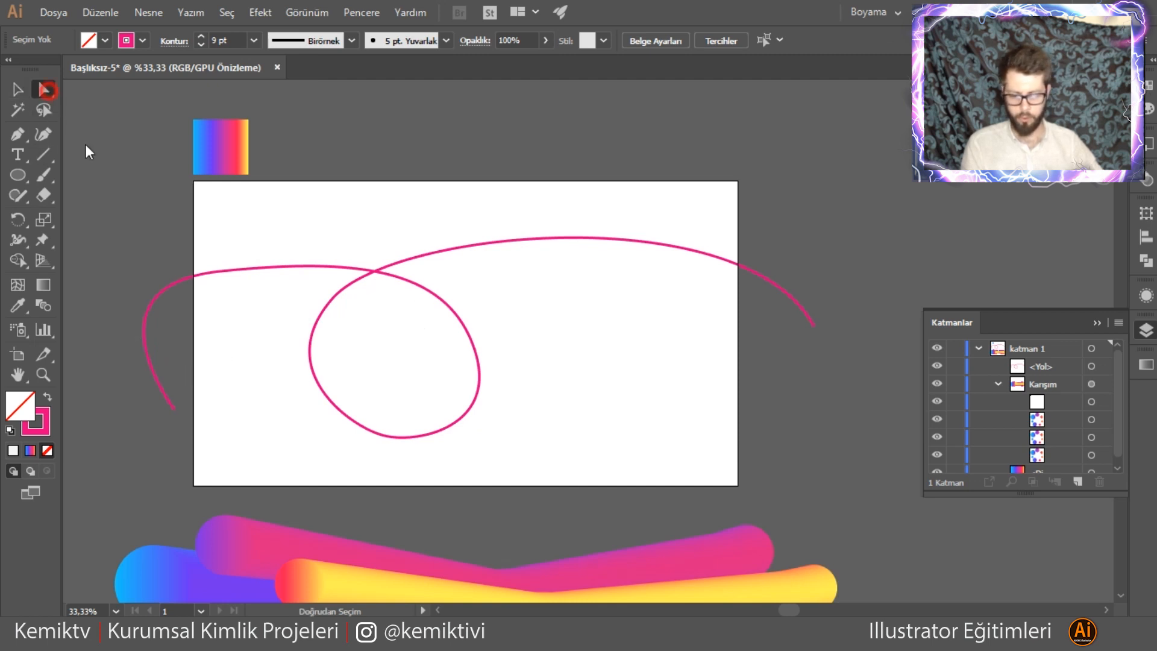
drag(173, 412, 226, 330)
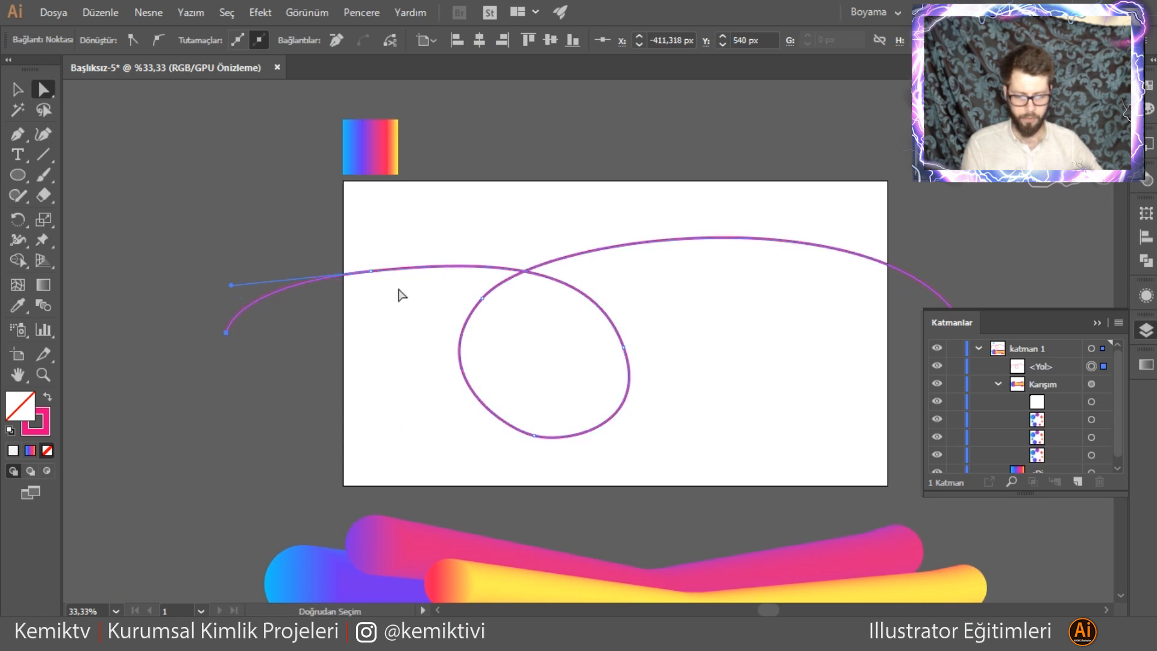
drag(482, 299, 511, 298)
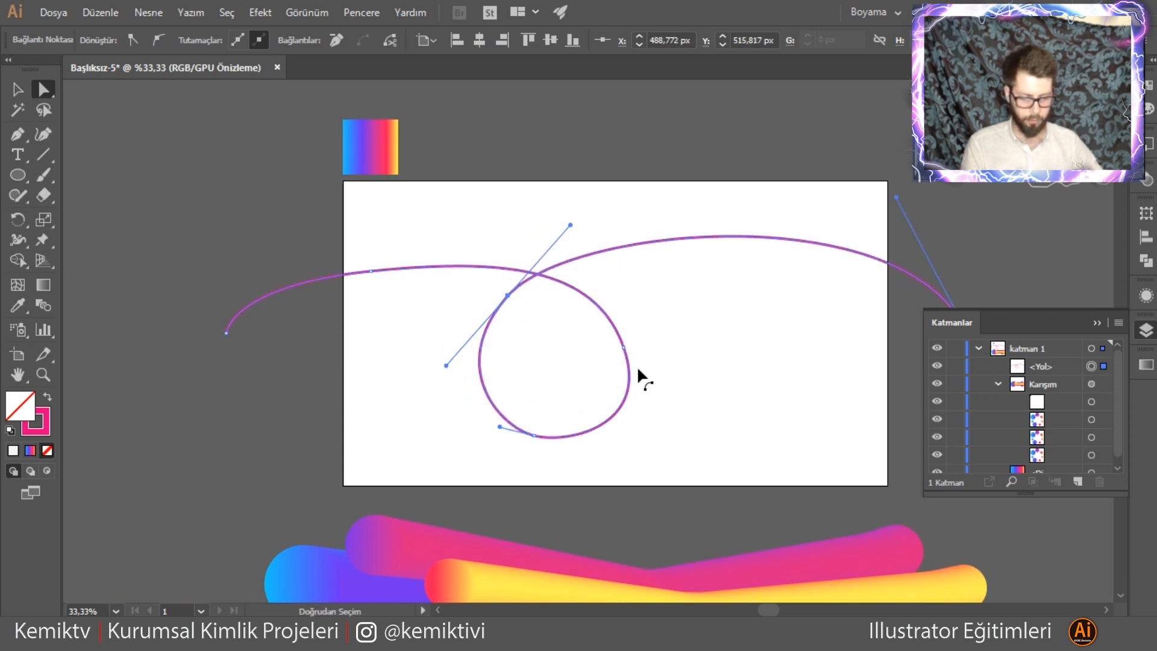
drag(621, 351, 646, 330)
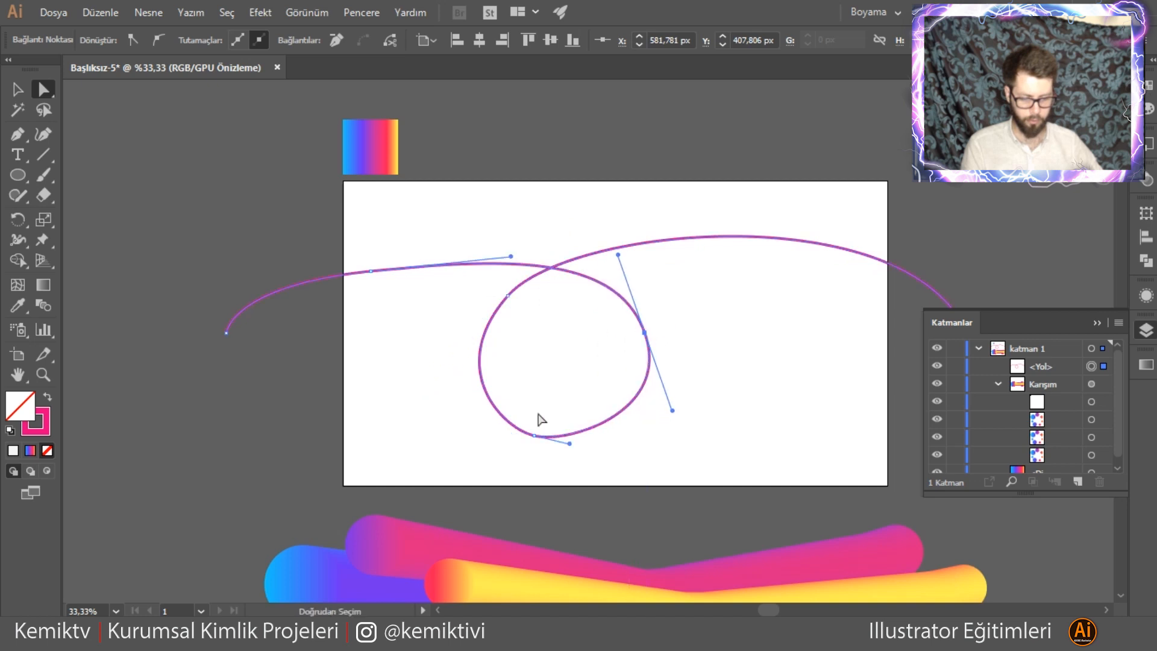
mouse_move(534, 438)
mouse_down()
mouse_move(548, 415)
mouse_move(546, 430)
mouse_up()
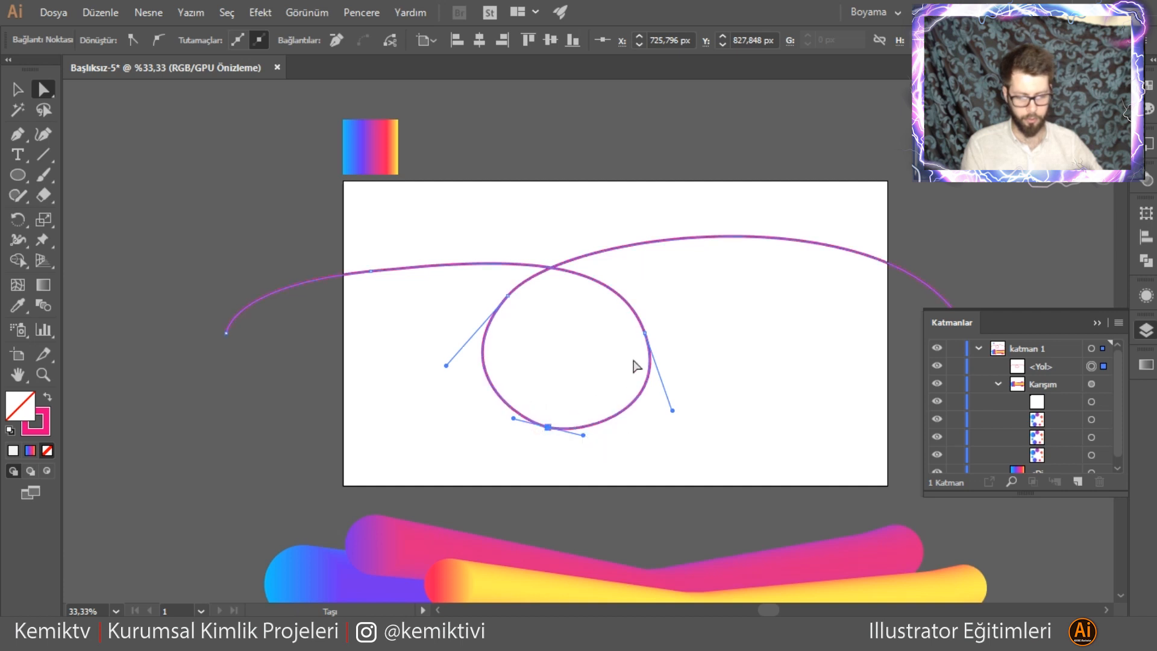
drag(643, 332, 660, 331)
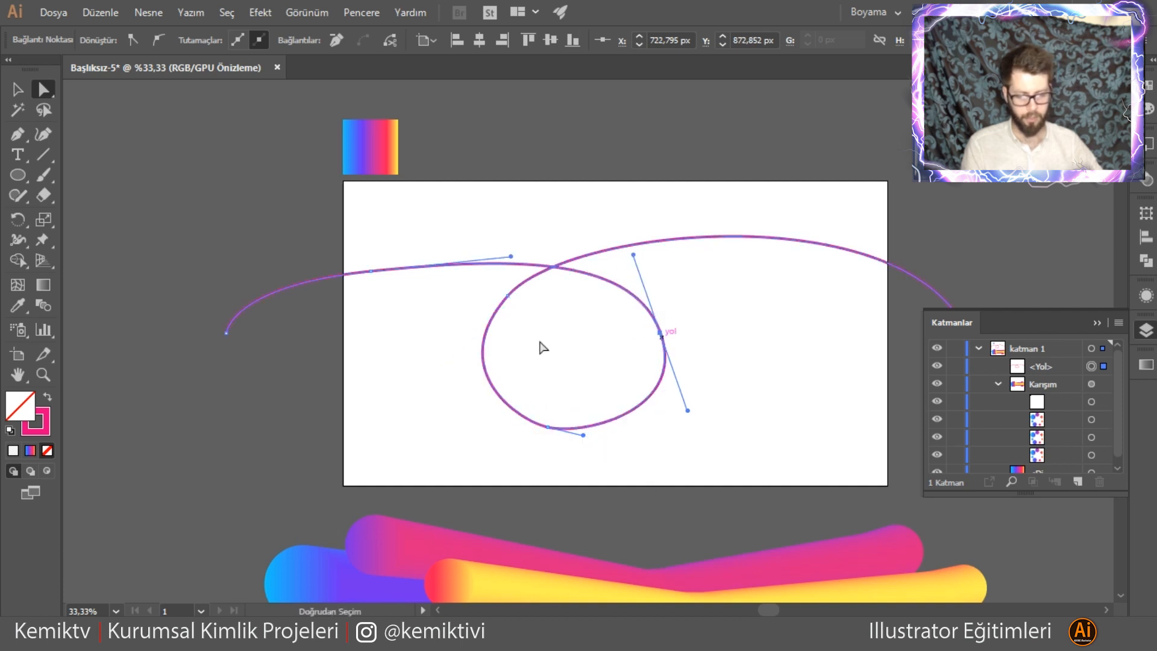
mouse_move(504, 299)
mouse_down()
mouse_move(488, 300)
mouse_move(512, 299)
mouse_up()
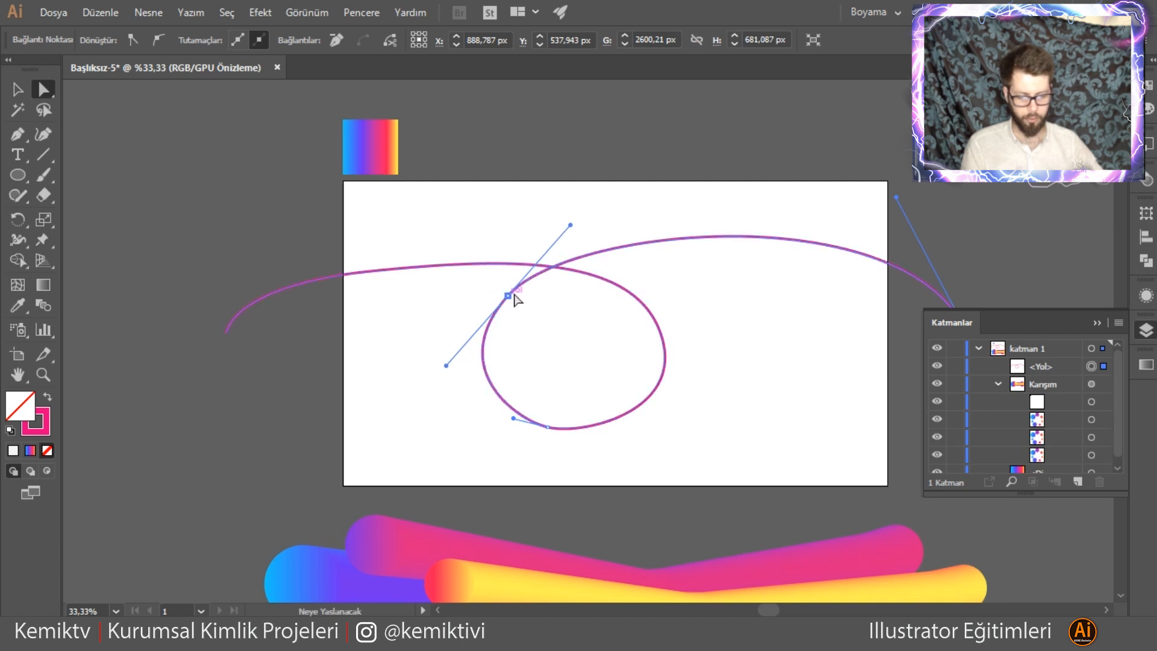
click(309, 313)
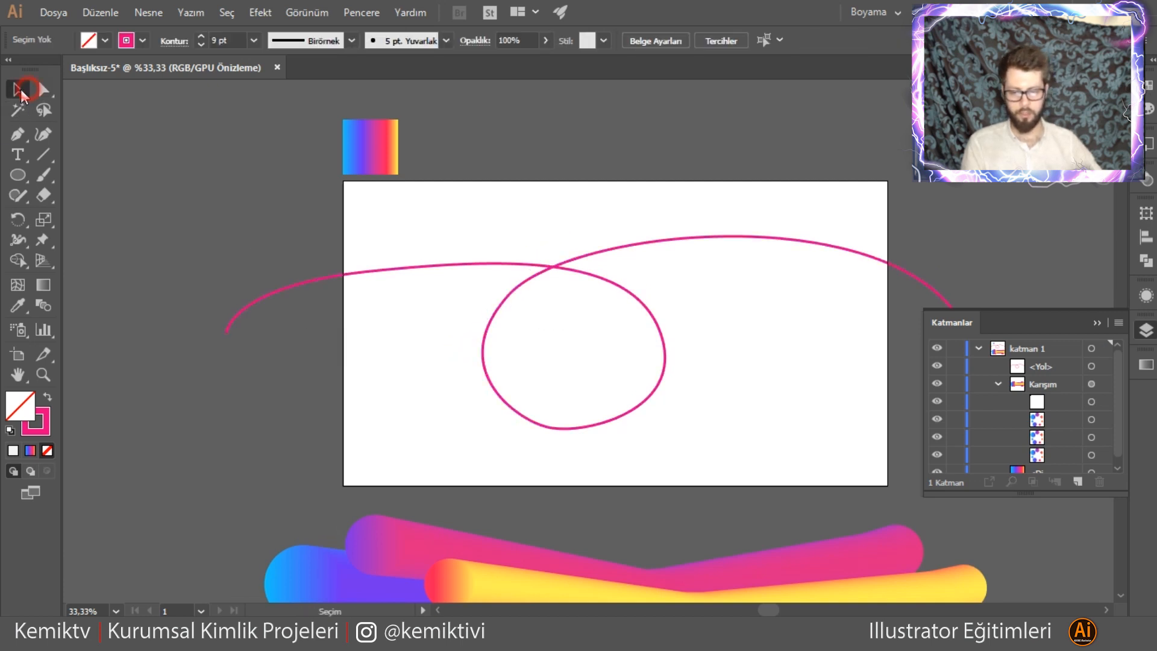
- Select the looping path with the blended tubes and replace the blend's spine (Sırtı Değiştir) with that path
scroll(432, 160, down, 3)
scroll(519, 199, up, 1)
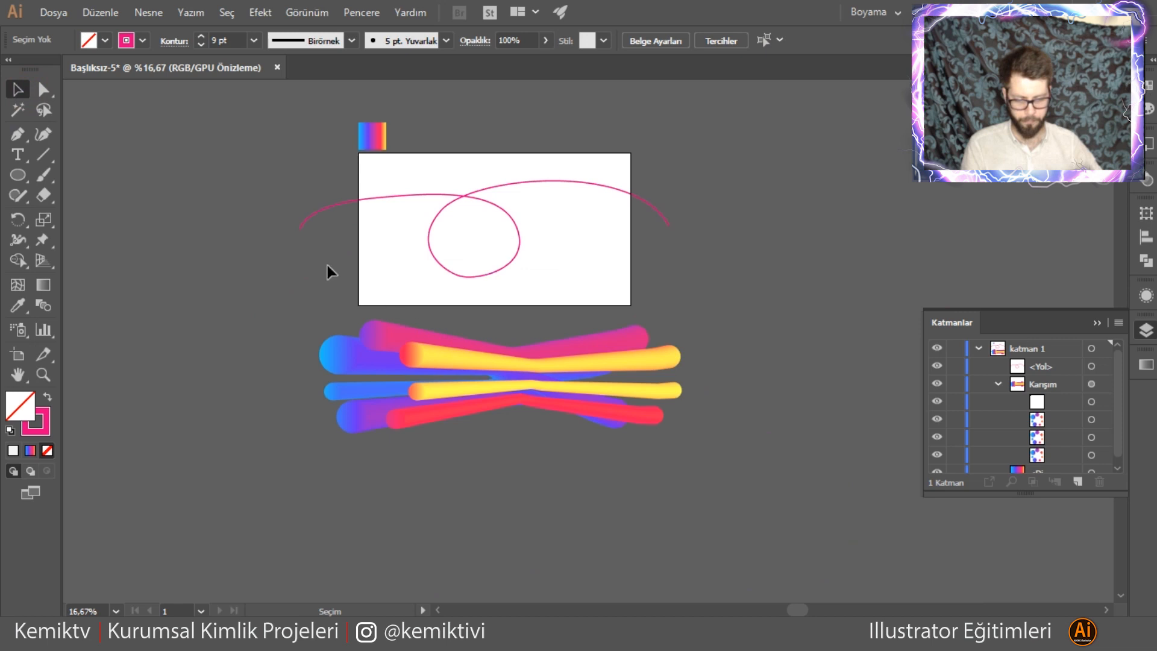
drag(706, 460, 708, 461)
drag(426, 169, 654, 444)
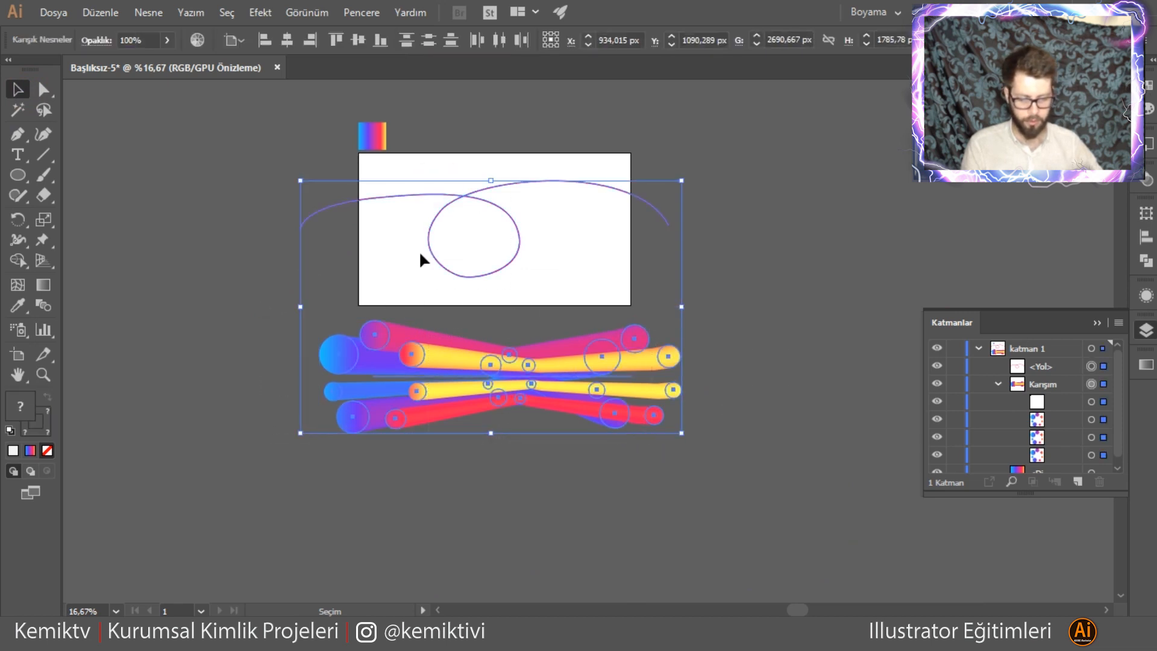
click(152, 14)
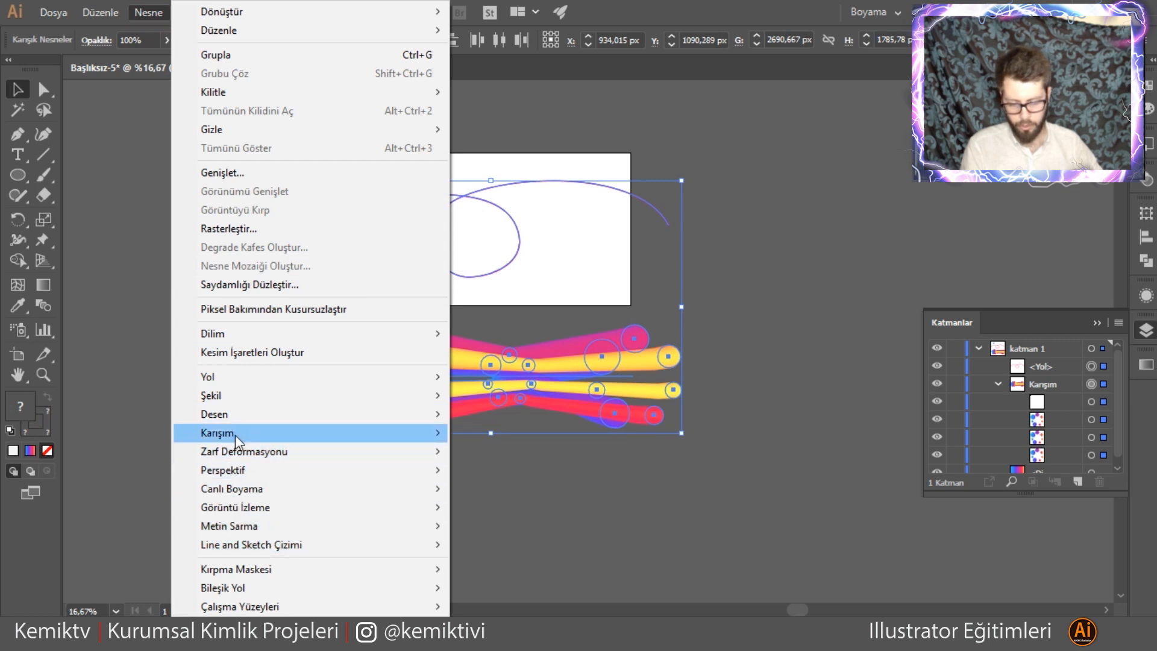
mouse_move(237, 434)
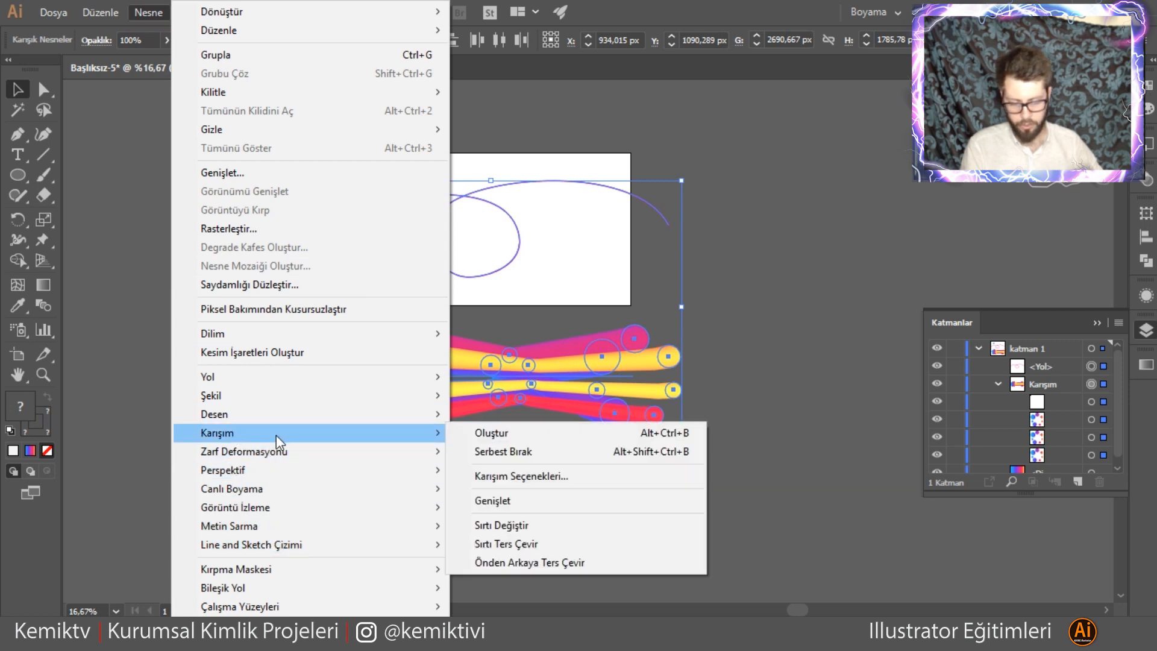
click(539, 526)
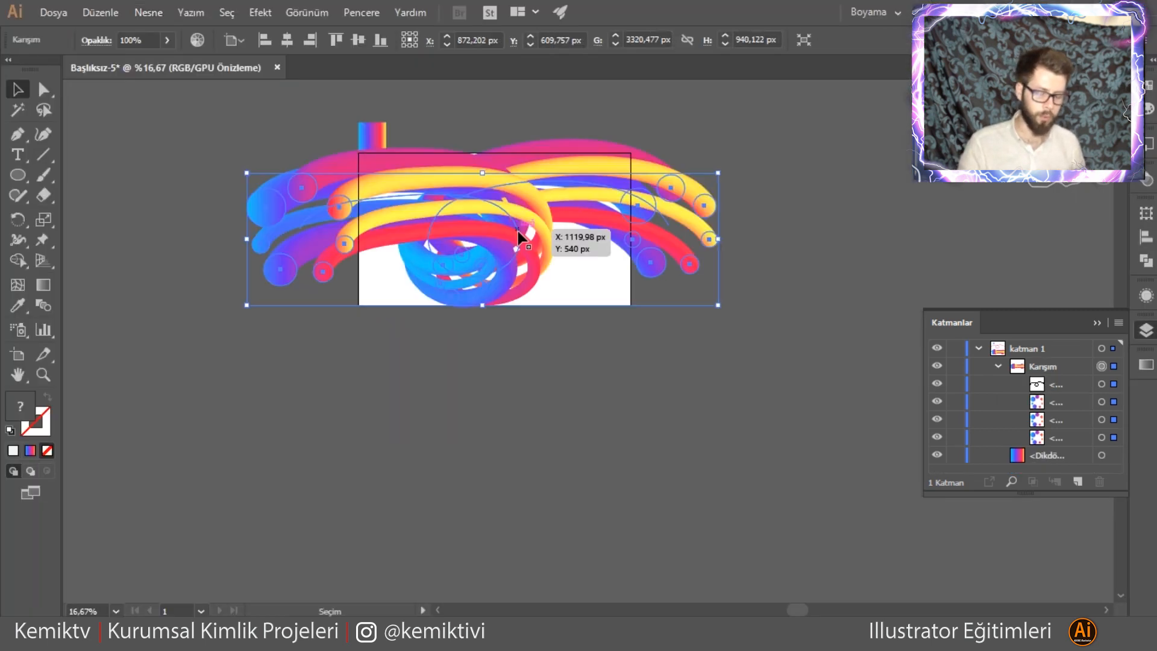
click(539, 370)
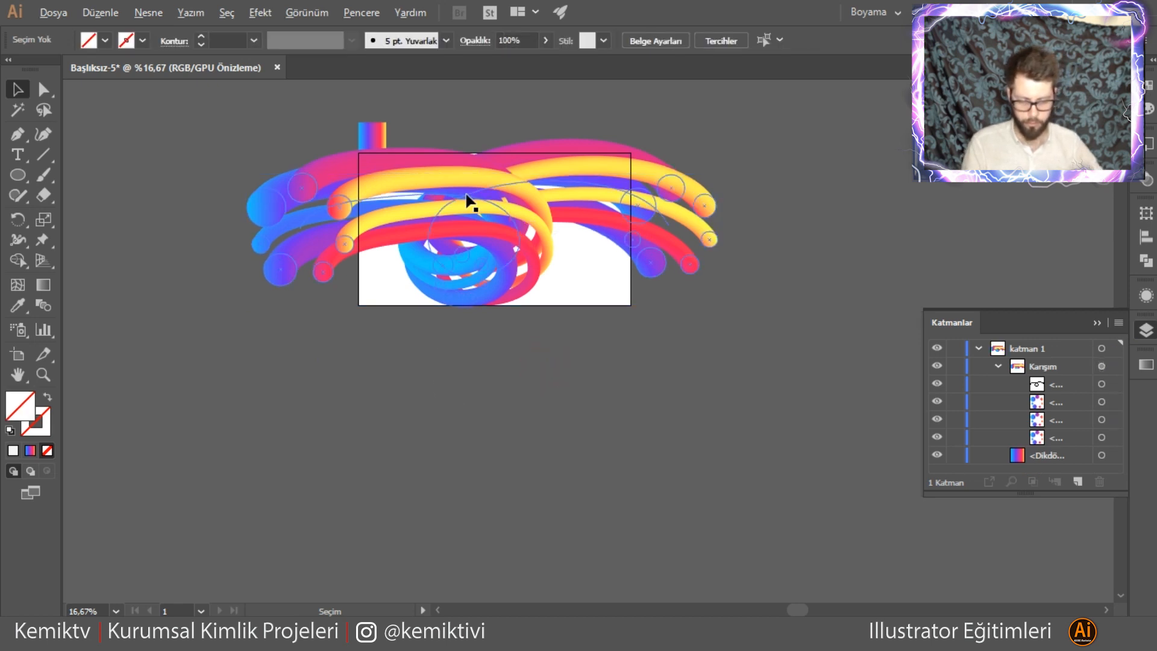
- Set the curved blend's spacing to Belirlenen Adımlar (Specified Steps) at 500 with preview on, and inspect the tubes up close
scroll(470, 200, up, 2)
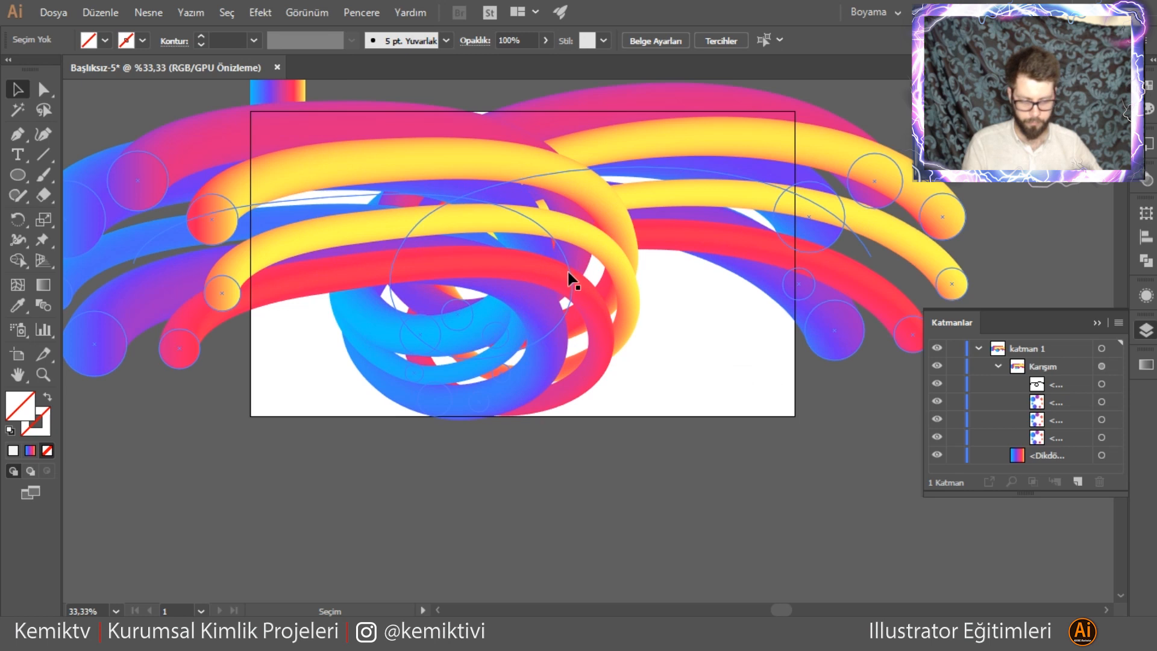
scroll(571, 276, down, 1)
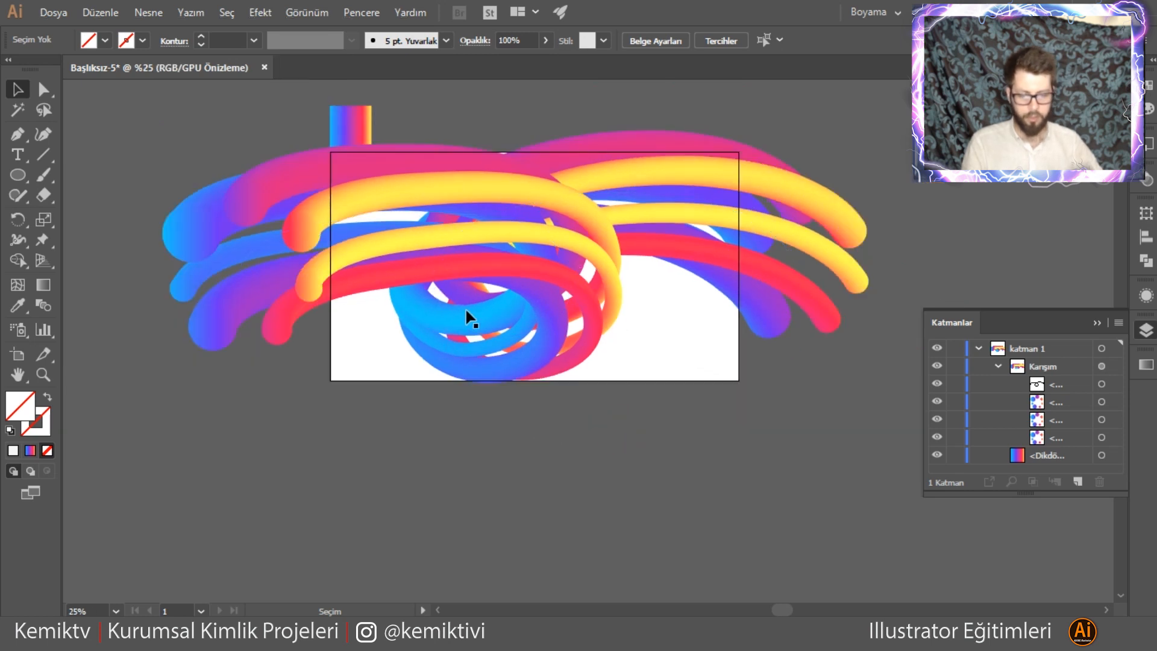
click(533, 269)
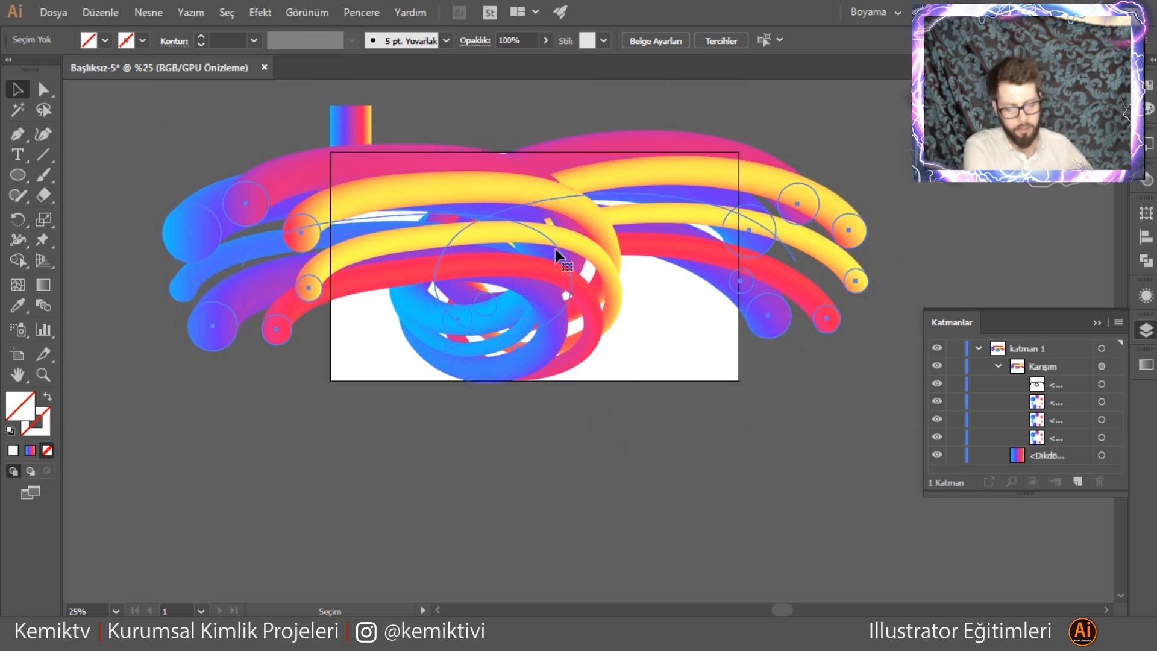
click(1146, 364)
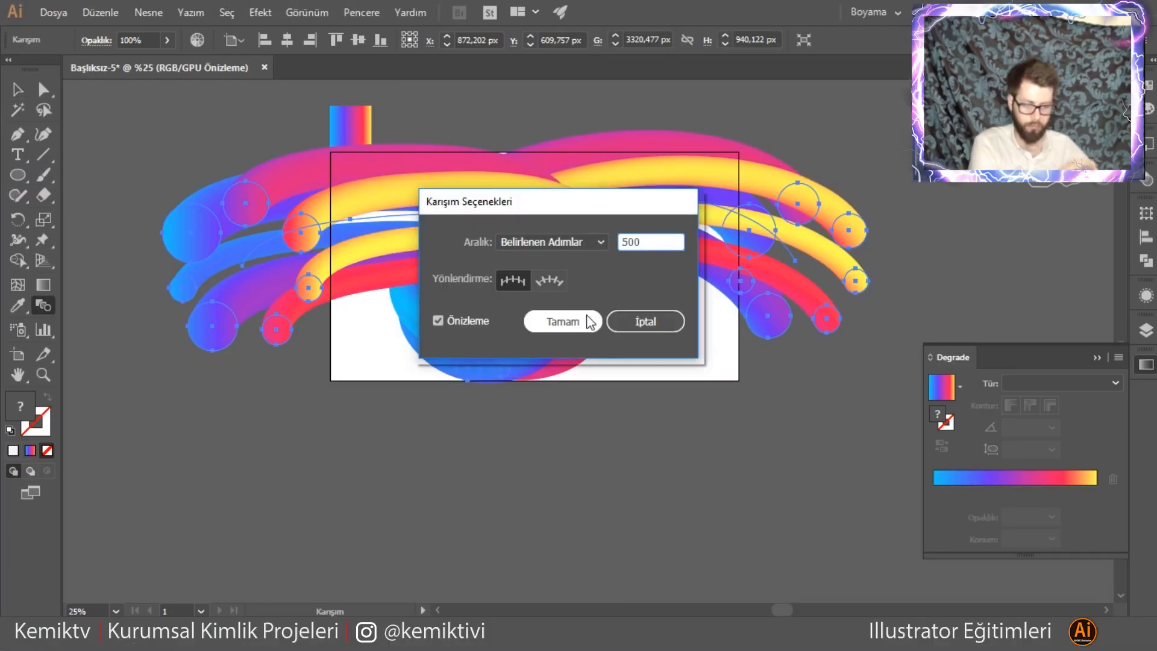
click(575, 321)
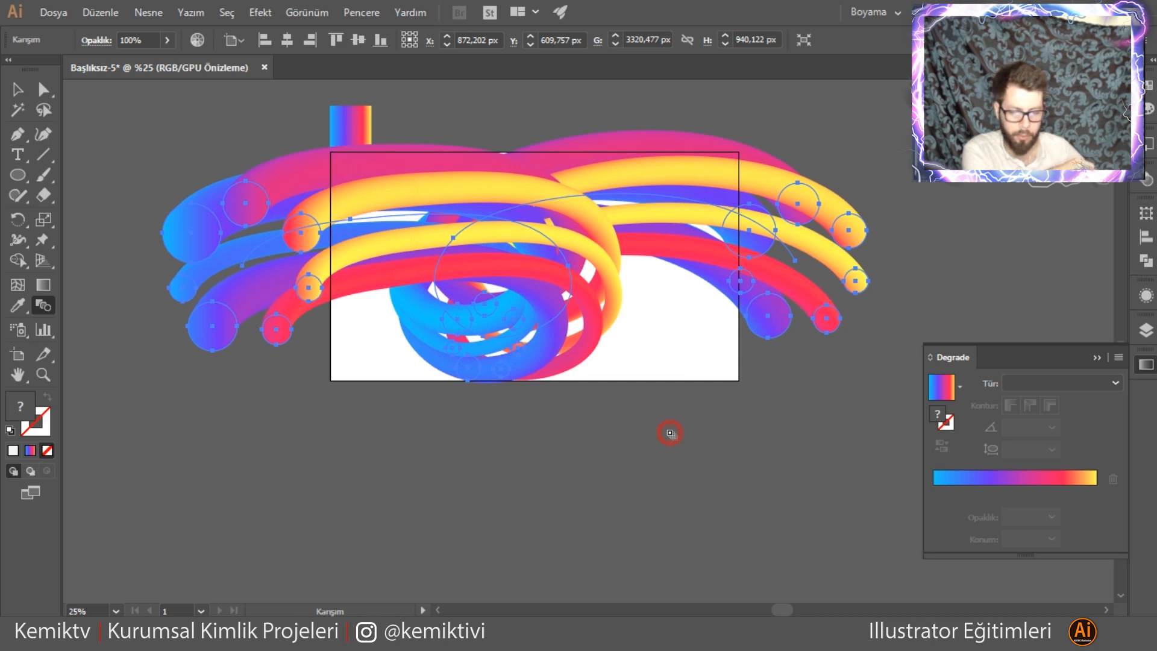
scroll(594, 314, up, 7)
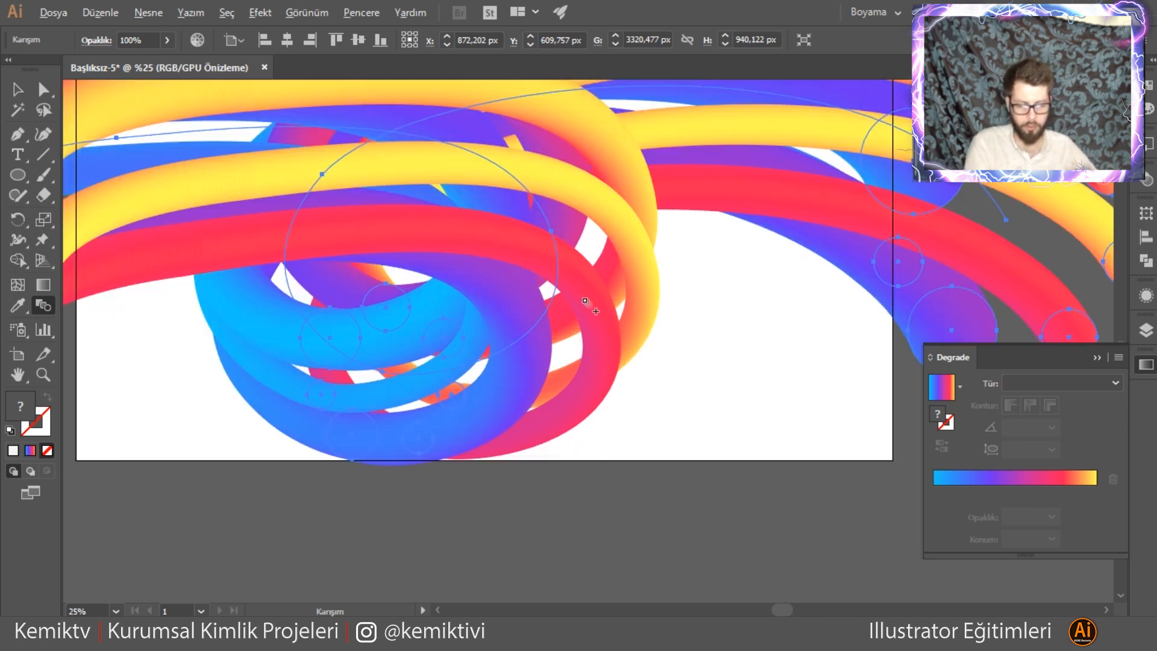
scroll(619, 310, down, 7)
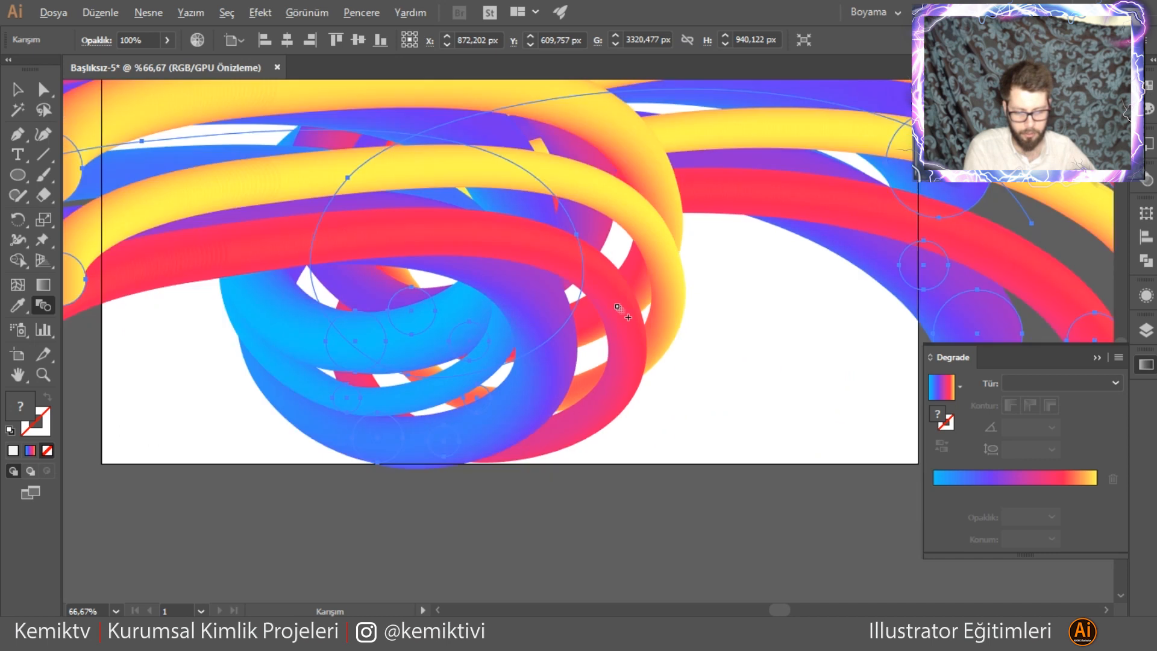
click(17, 89)
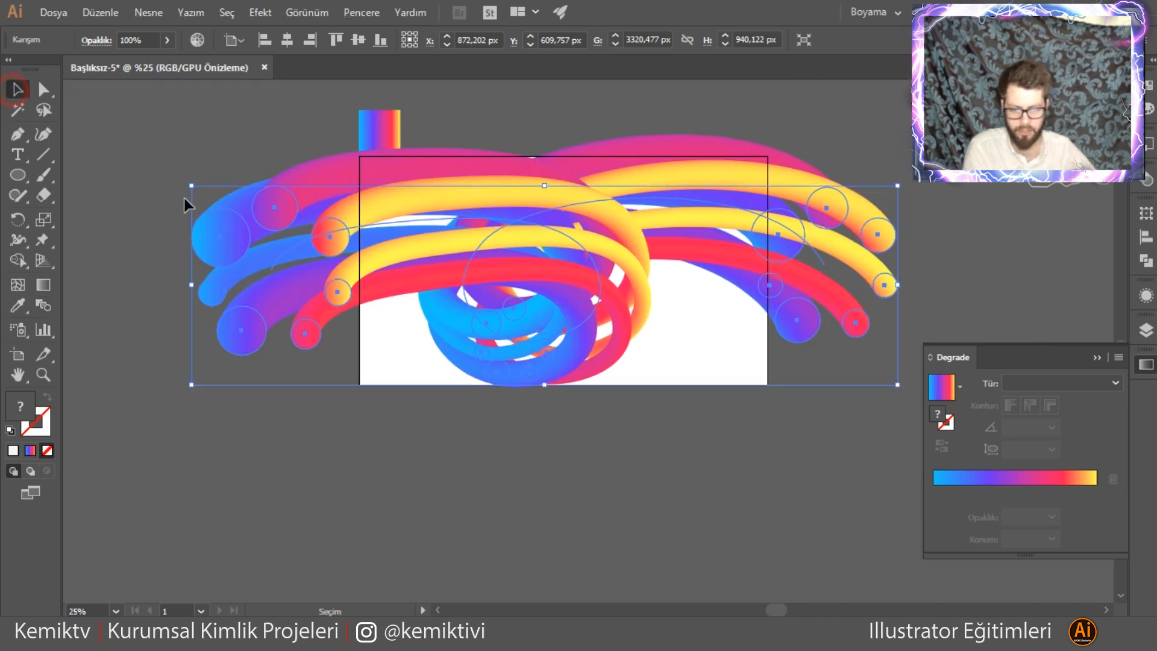
click(429, 442)
scroll(588, 246, up, 1)
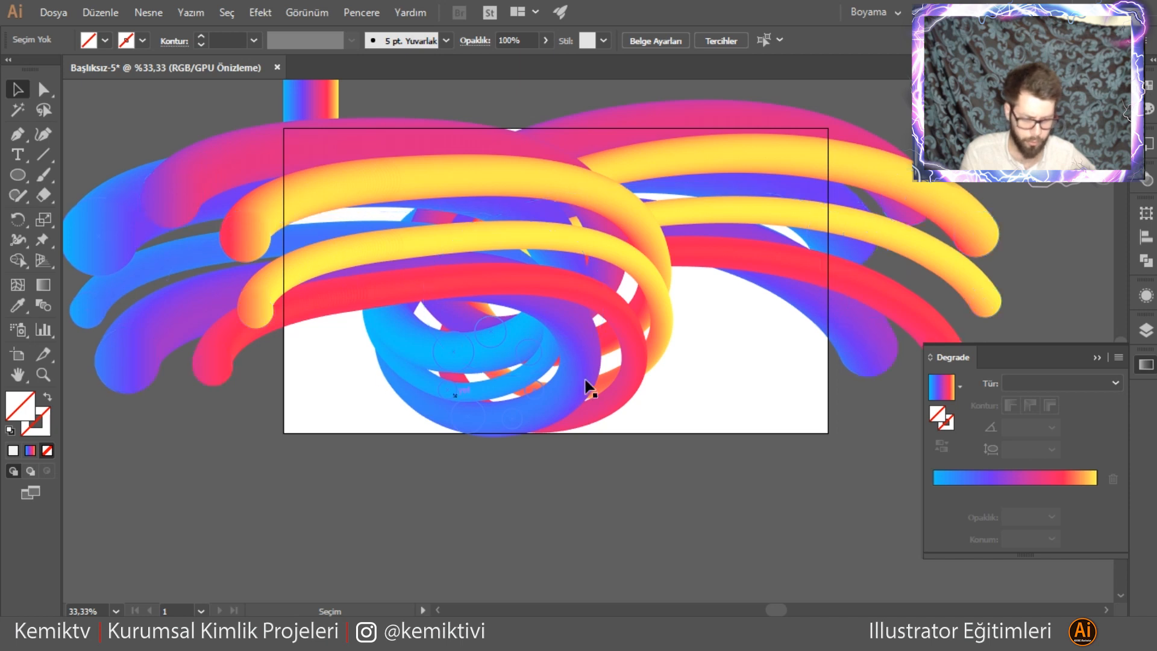
key(ctrl+minus)
click(535, 356)
click(987, 481)
click(570, 458)
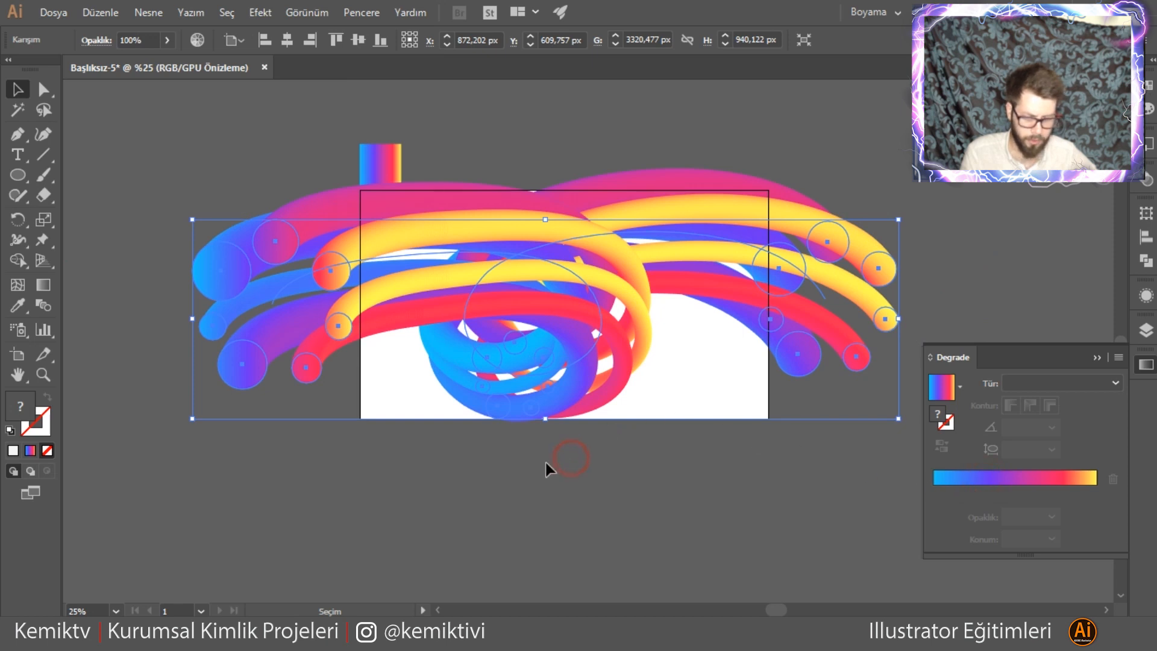
- Isolate the blend, reverse the gradient fill of the circle ring at the middle loop, and leave isolation
click(488, 416)
click(498, 365)
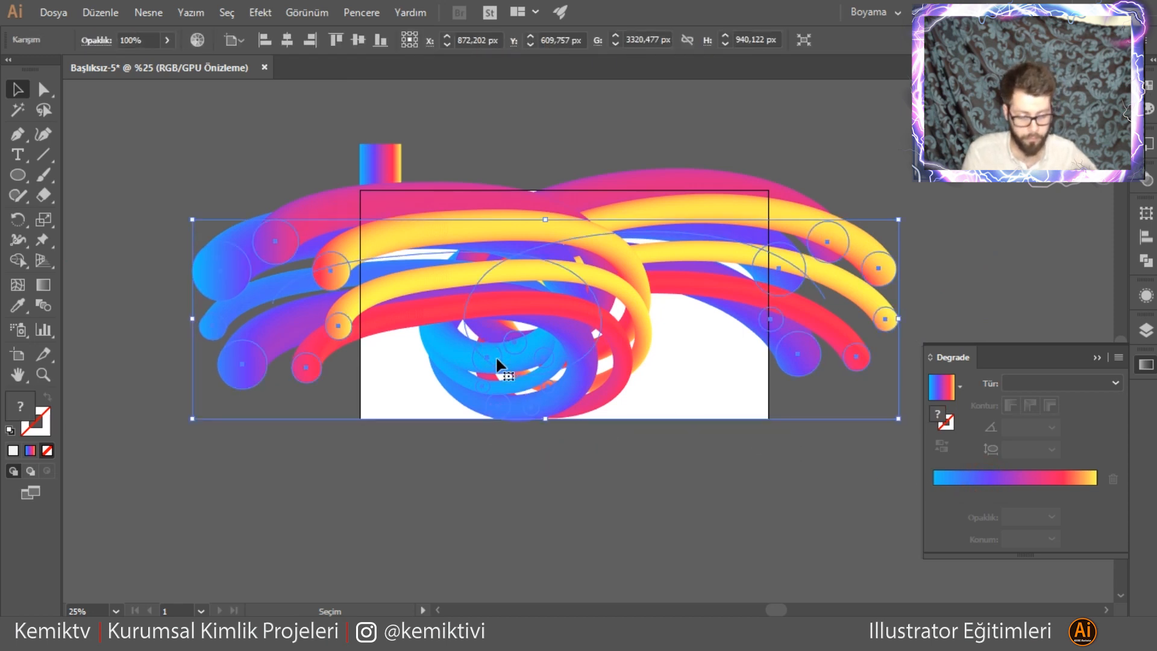
double_click(494, 366)
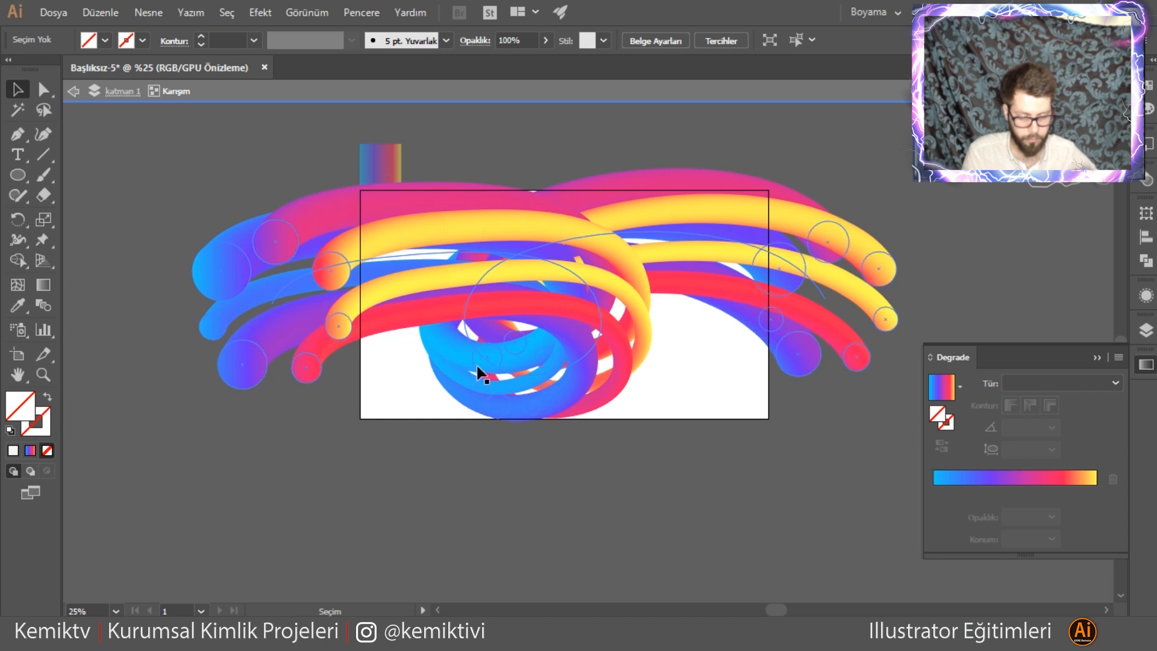
click(496, 350)
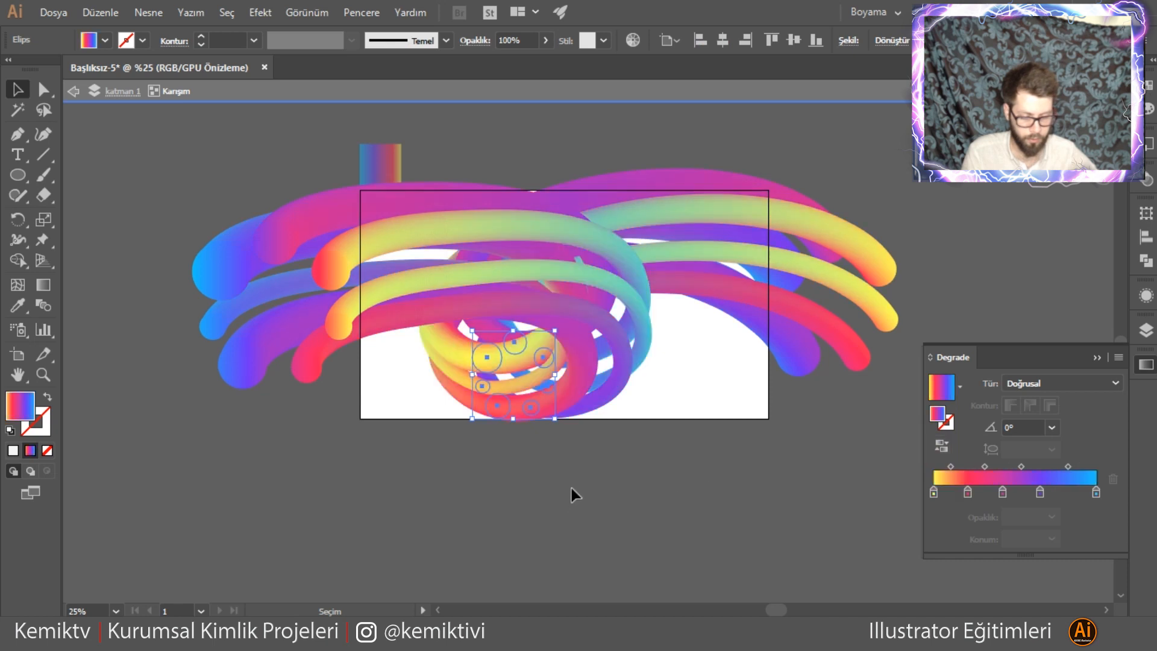
click(636, 470)
key(Escape)
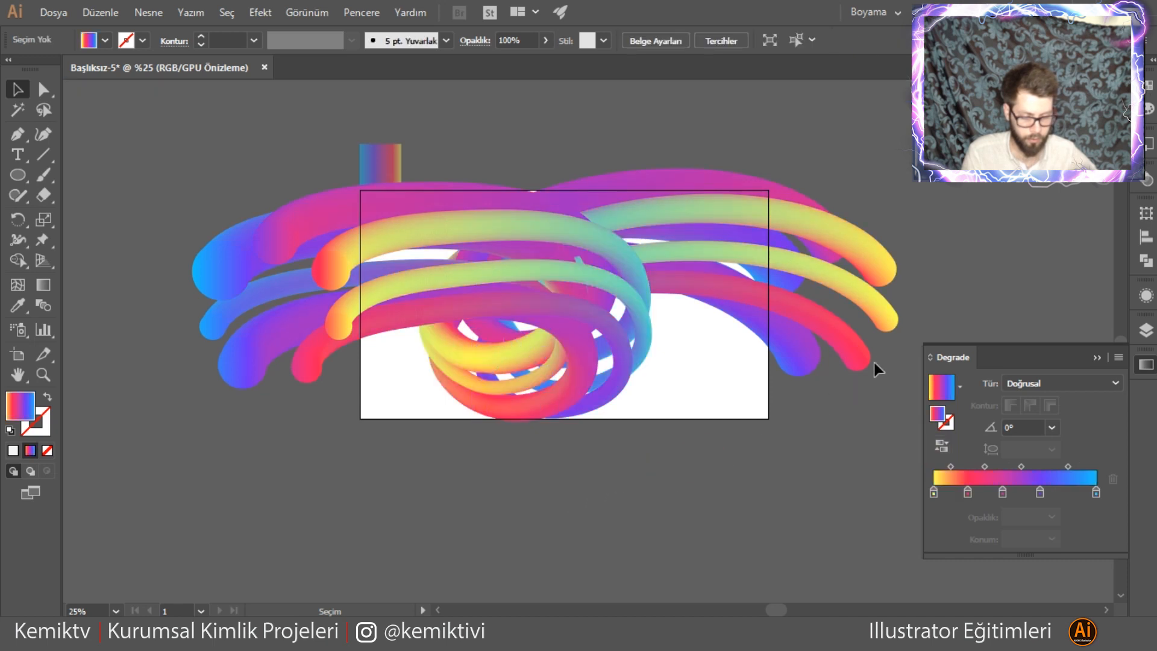
- Isolate the blend again and reverse the gradient fill of the circle rings at its right and left ends
click(852, 362)
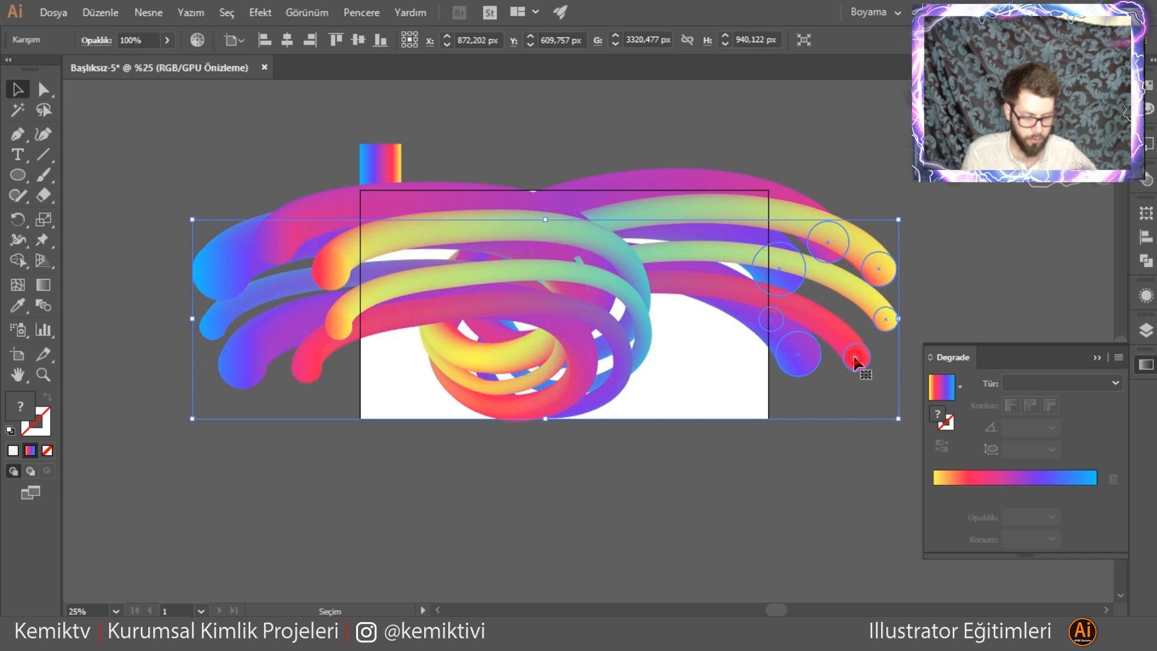
double_click(856, 363)
click(856, 360)
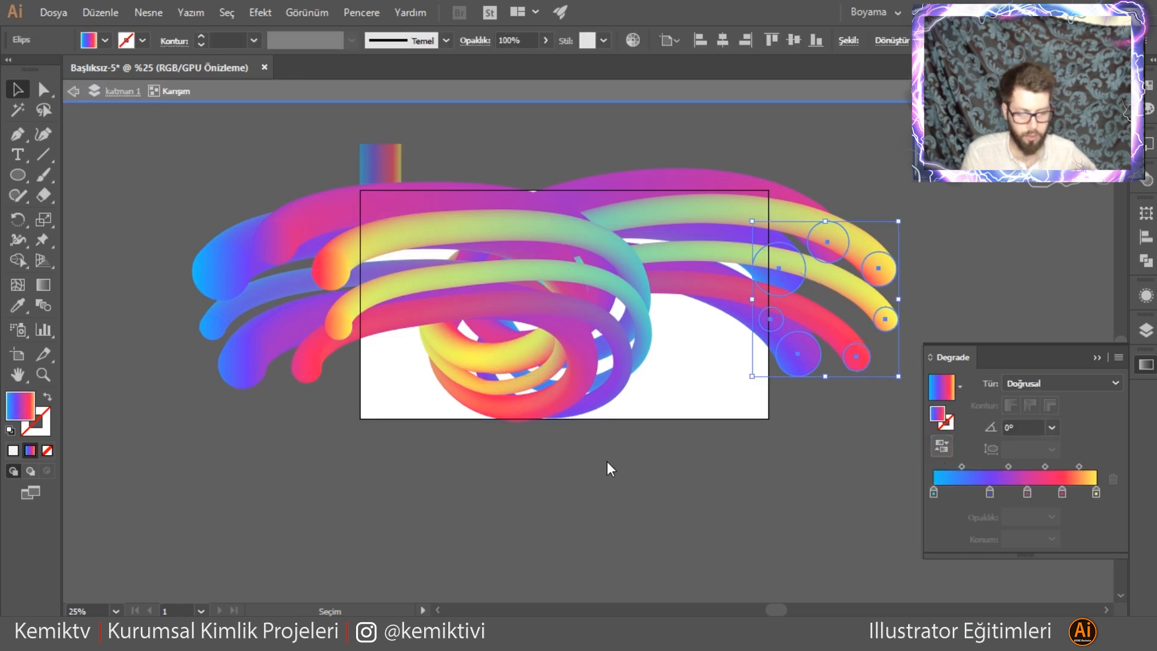
click(473, 496)
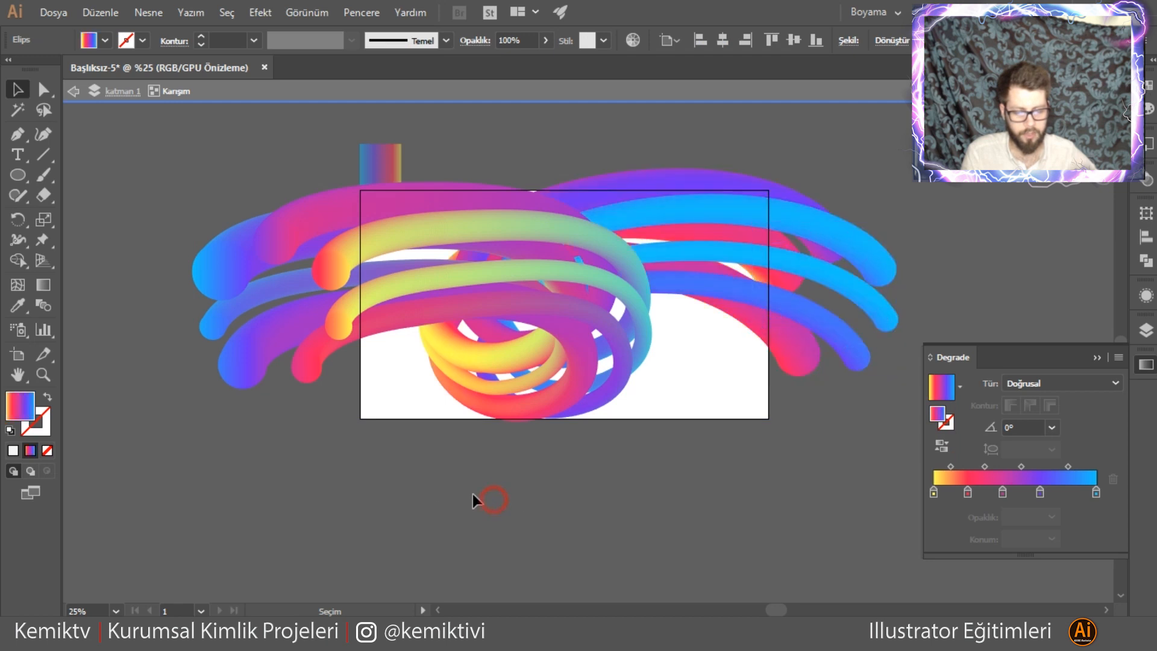
click(249, 364)
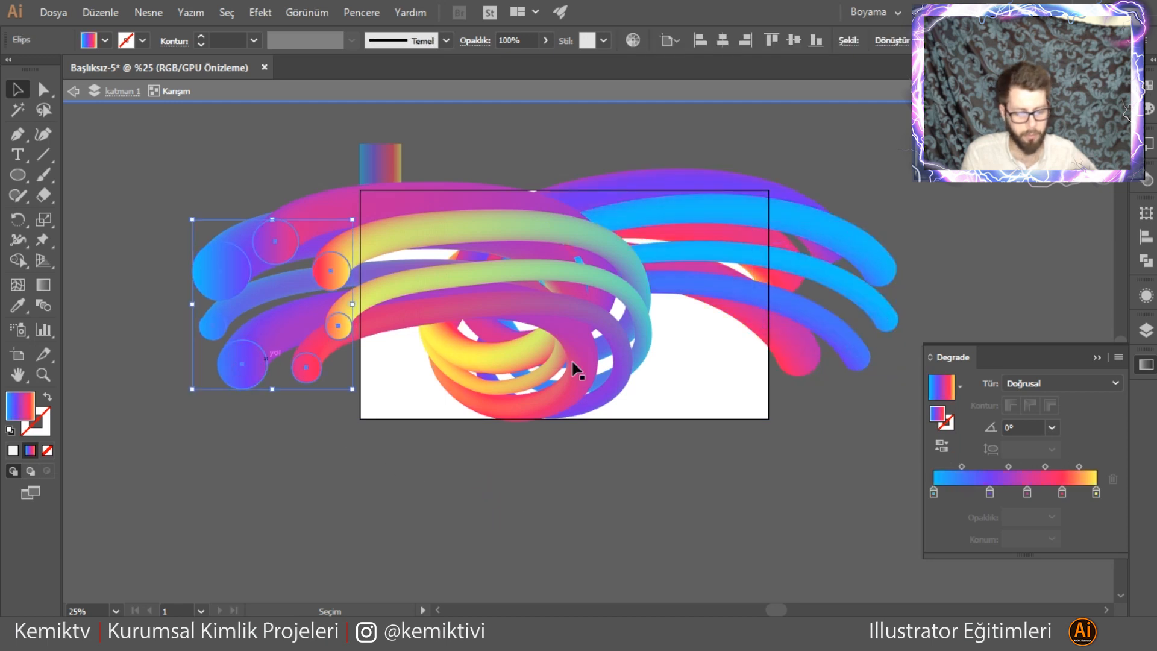
click(941, 448)
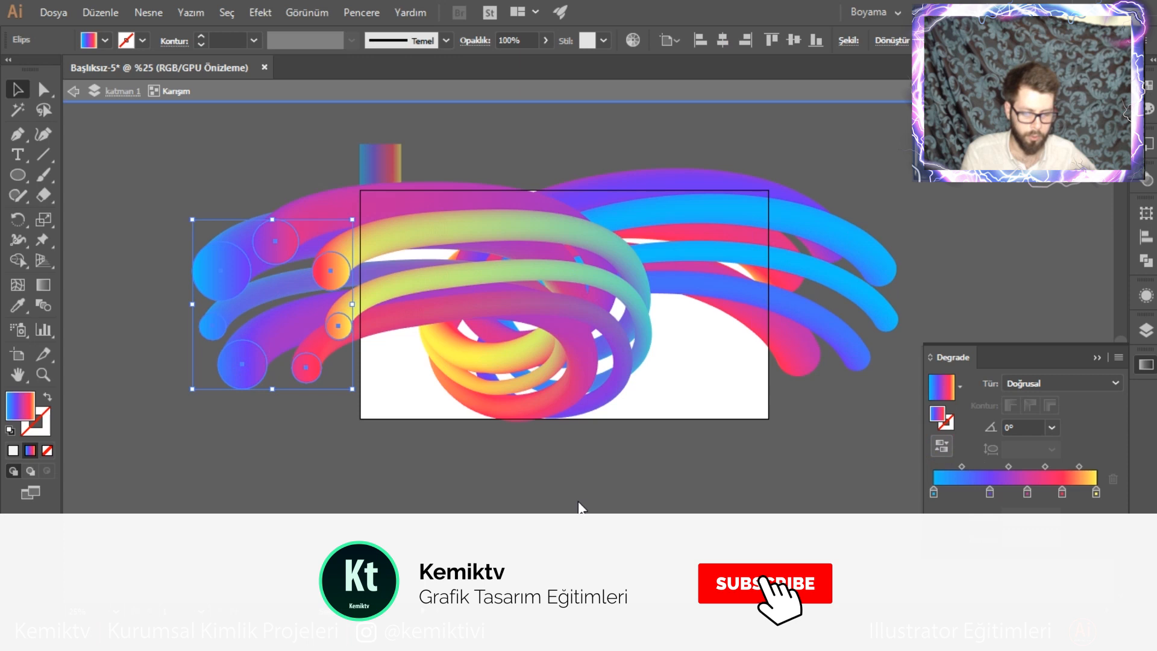
click(481, 505)
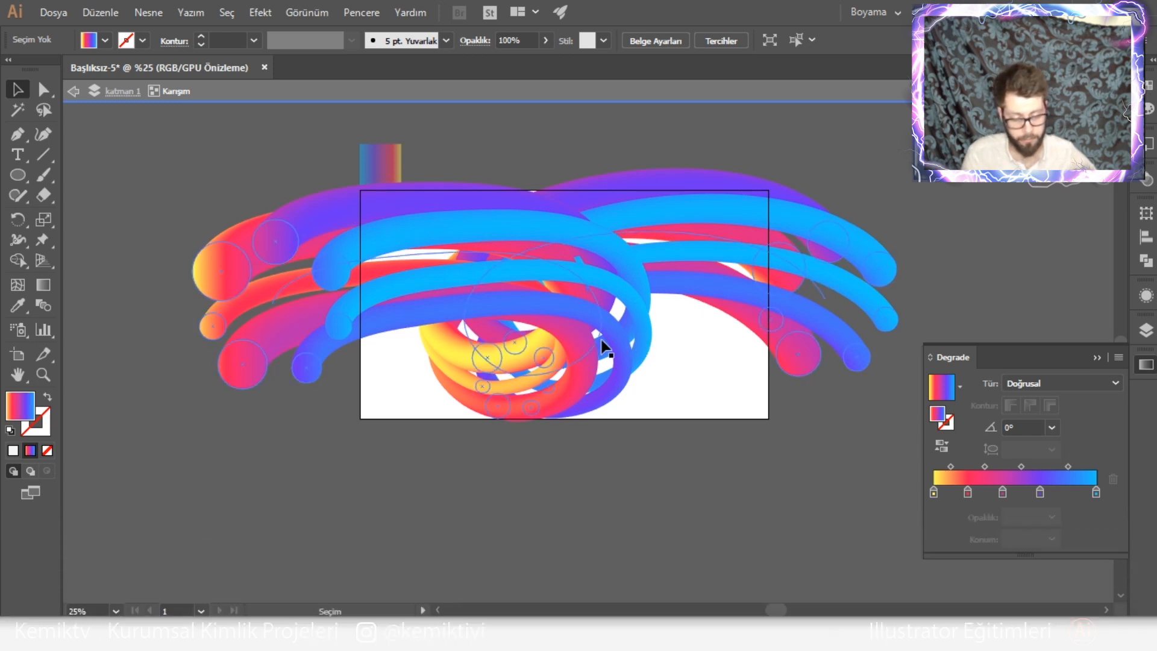
- Scale the right-end circle ring down about its centre to about 360 × 383 px
click(784, 277)
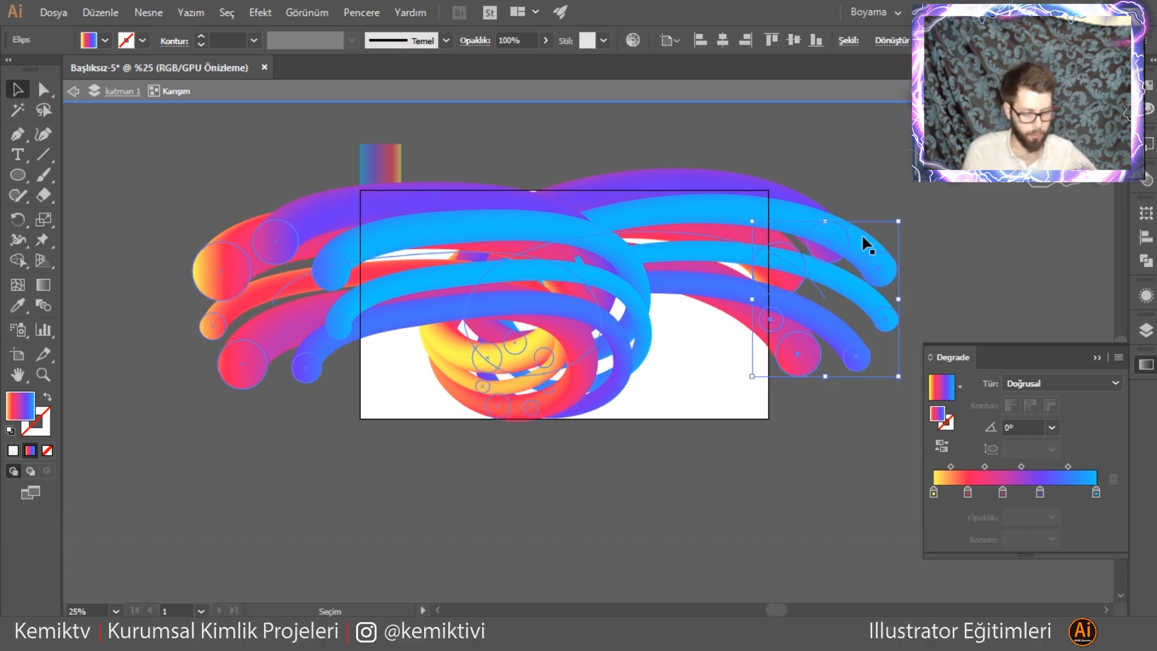
drag(902, 222, 892, 261)
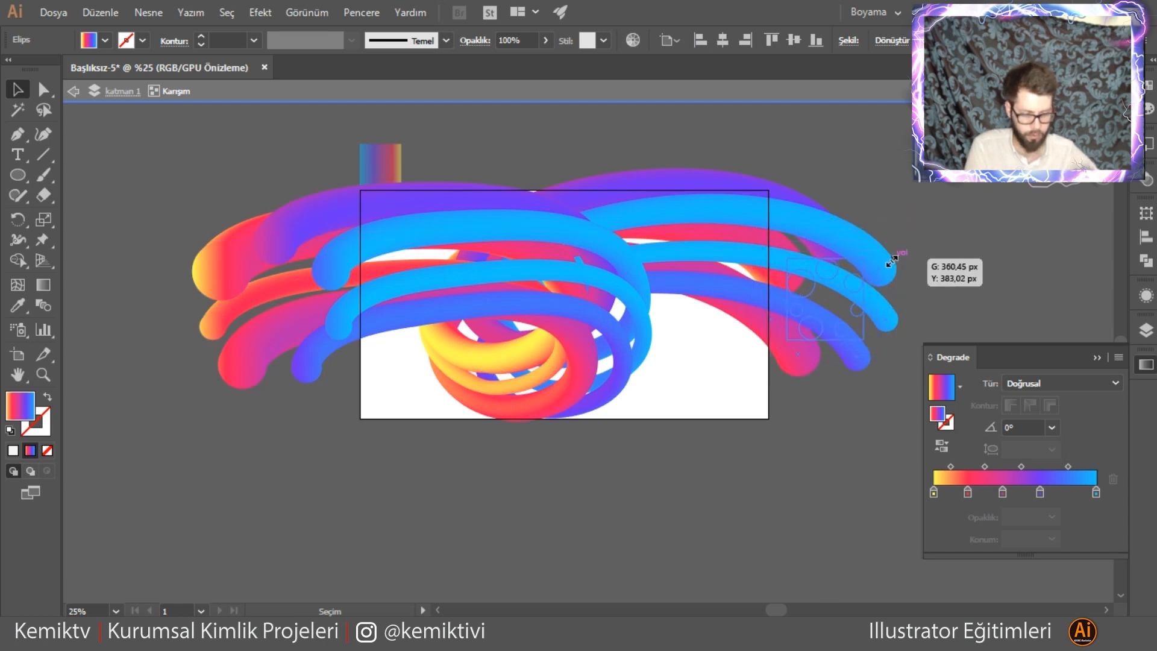
drag(775, 325, 775, 326)
- Scale the middle circle ring down to about 195 × 207 px and the left-end ring to about 487 × 518 px, keeping their centres
click(540, 360)
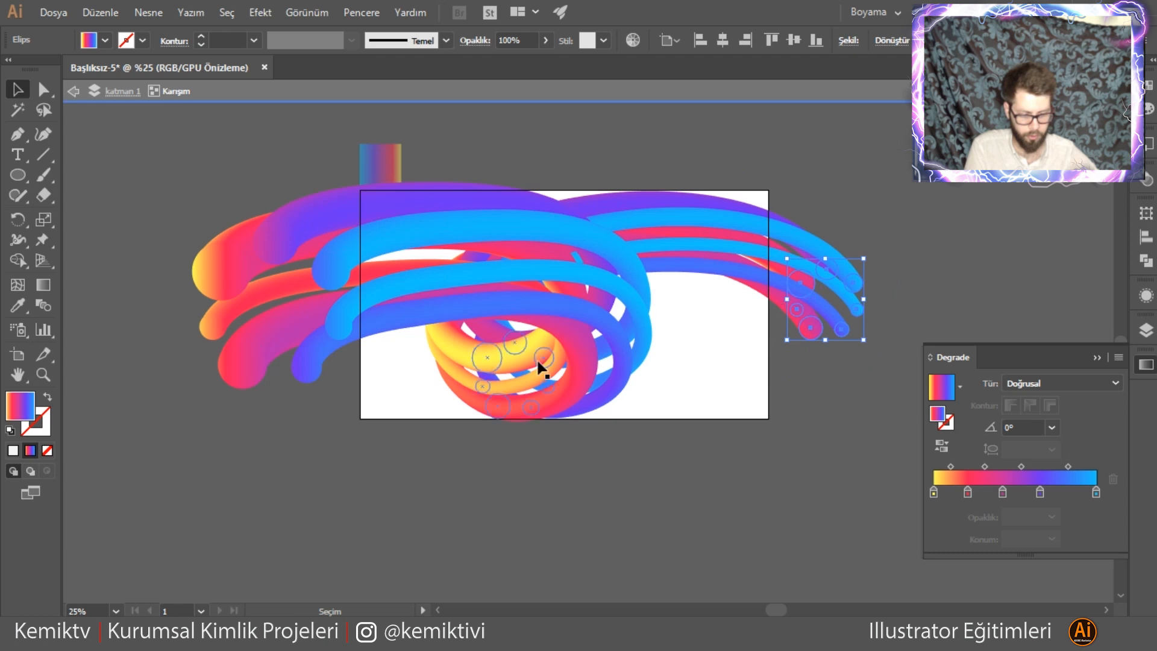
drag(552, 333, 550, 354)
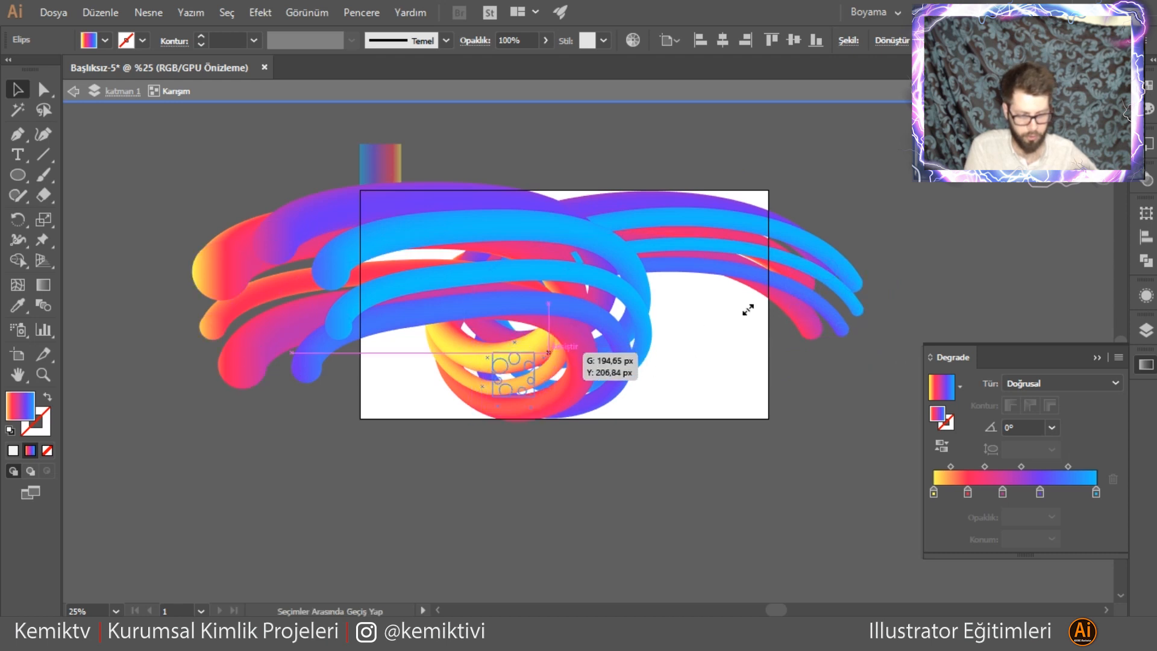
click(273, 243)
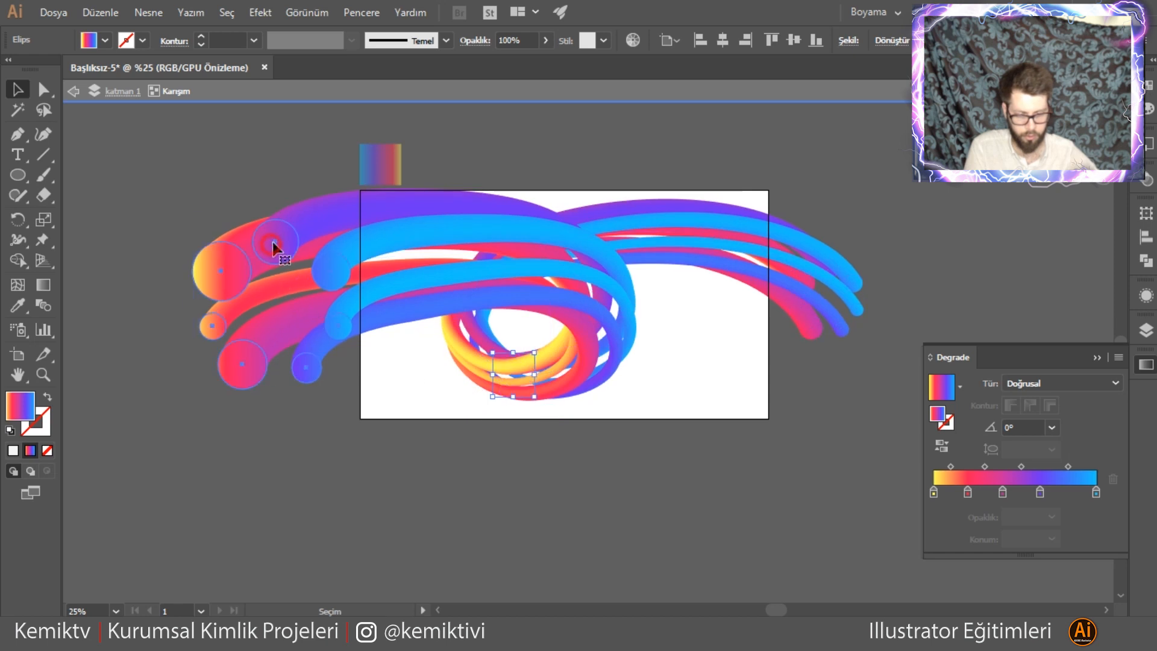
drag(353, 222, 342, 251)
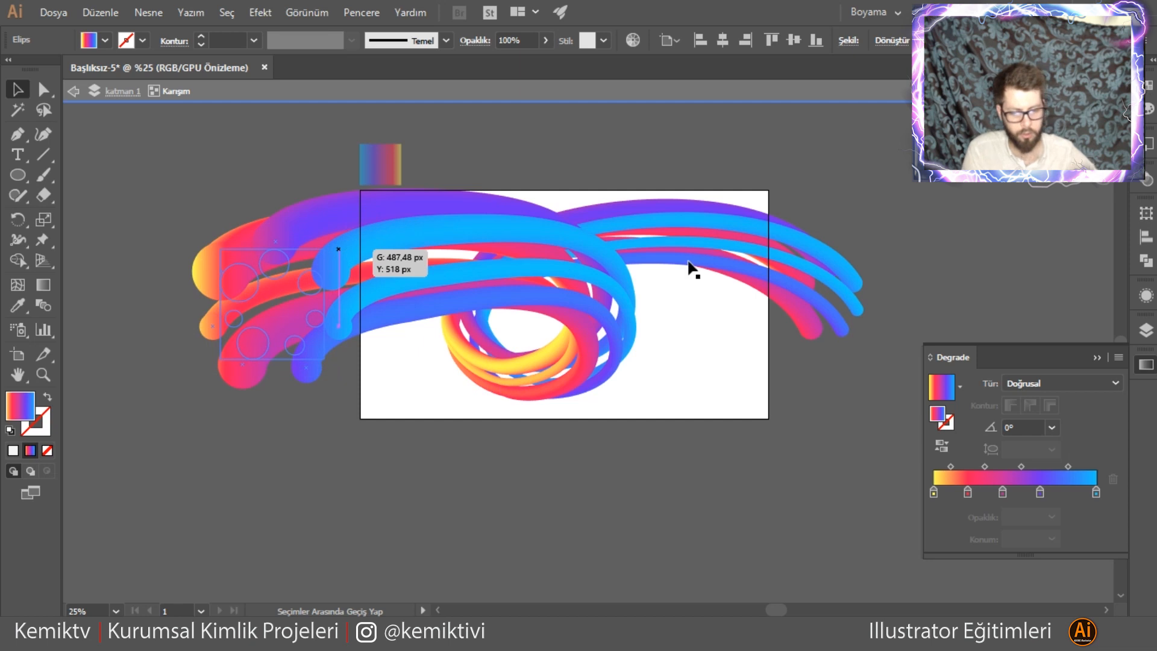
click(652, 425)
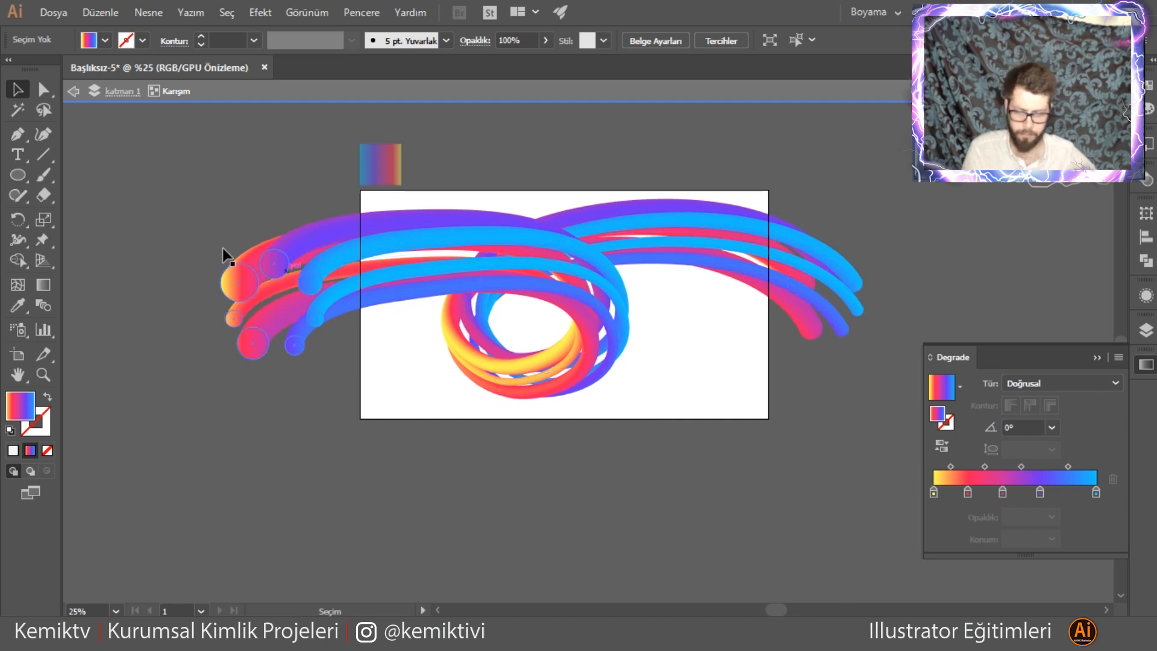
drag(20, 176, 87, 176)
drag(359, 191, 769, 418)
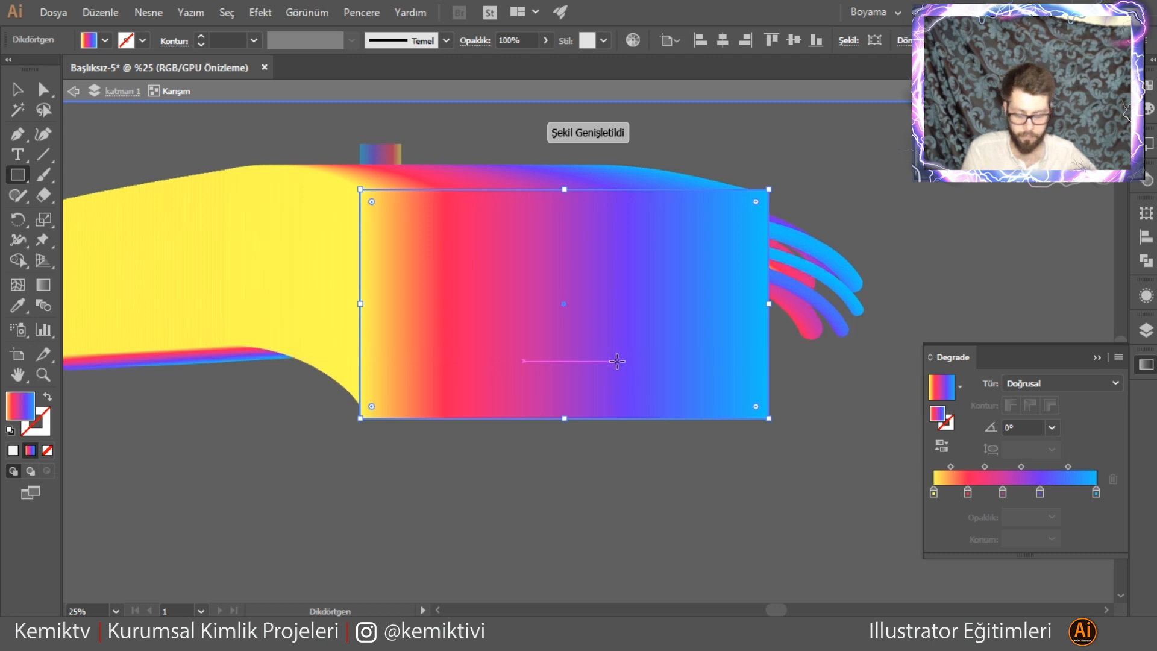
key(ctrl+z)
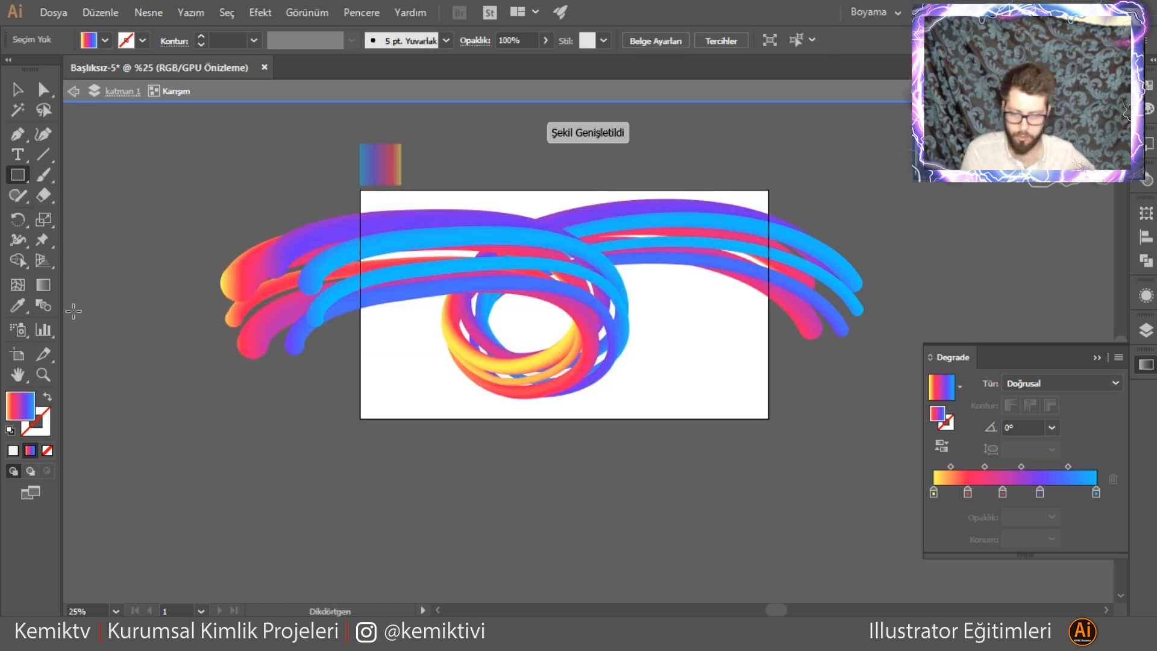
- Exit the blend's isolation mode and draw a gradient-filled rectangle covering the whole artboard
click(17, 89)
click(130, 175)
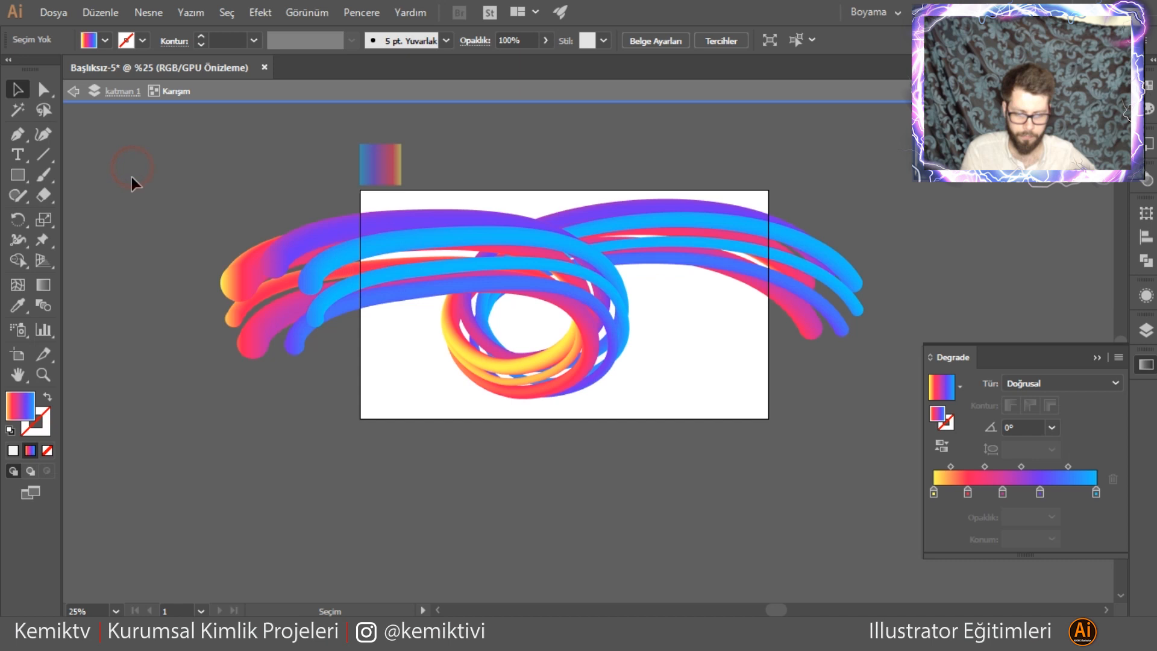
double_click(132, 176)
click(389, 244)
double_click(324, 268)
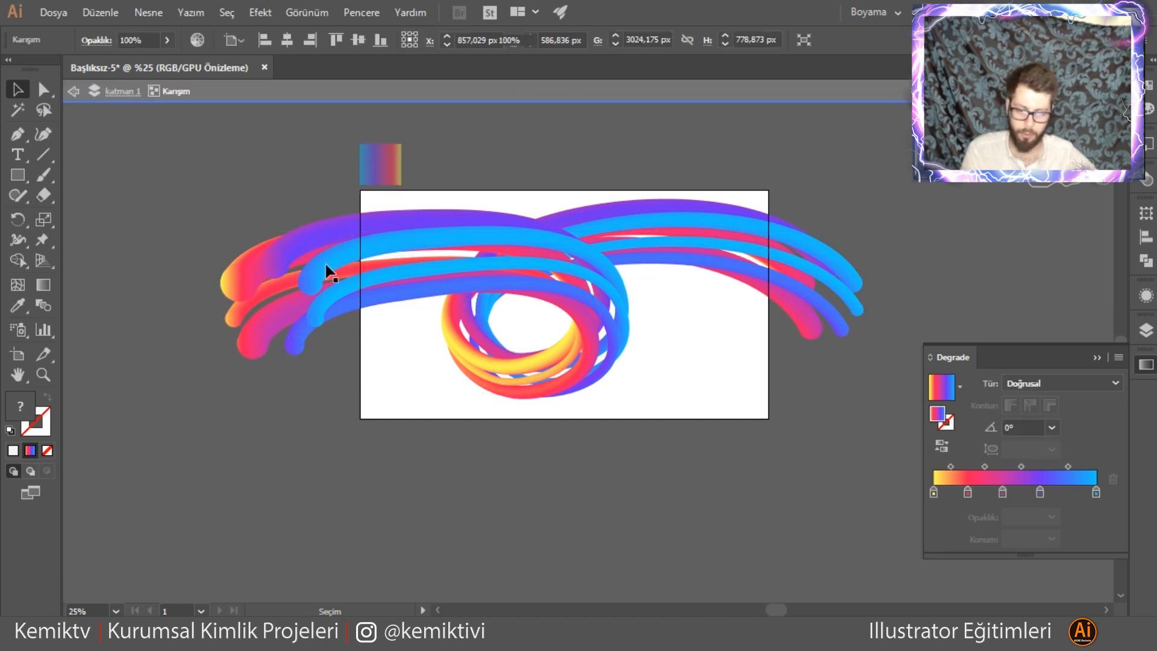
double_click(285, 188)
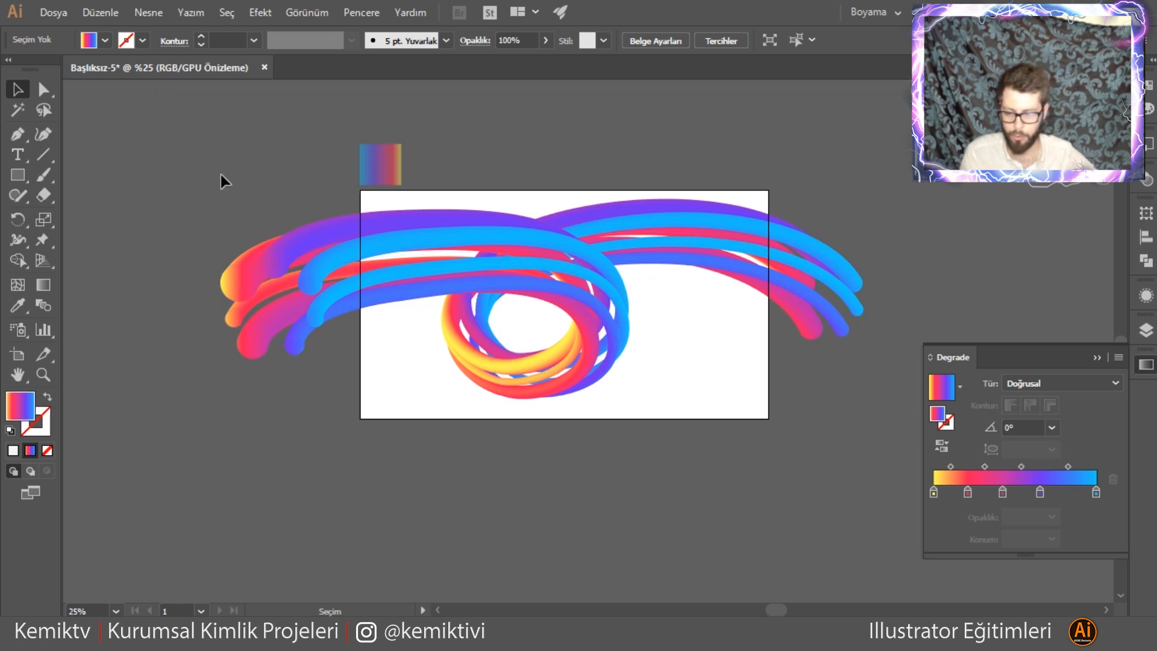
click(17, 174)
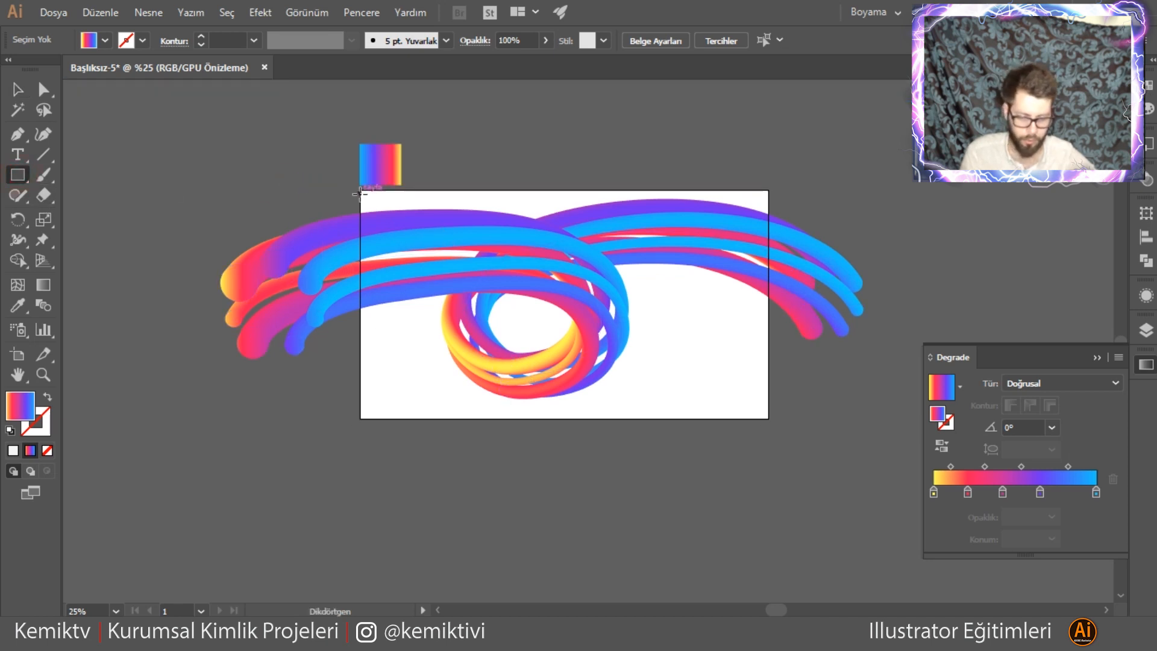
drag(361, 190, 769, 418)
- Send the gradient rectangle to the back (En Alta Gönder), behind the blended tubes
right_click(530, 272)
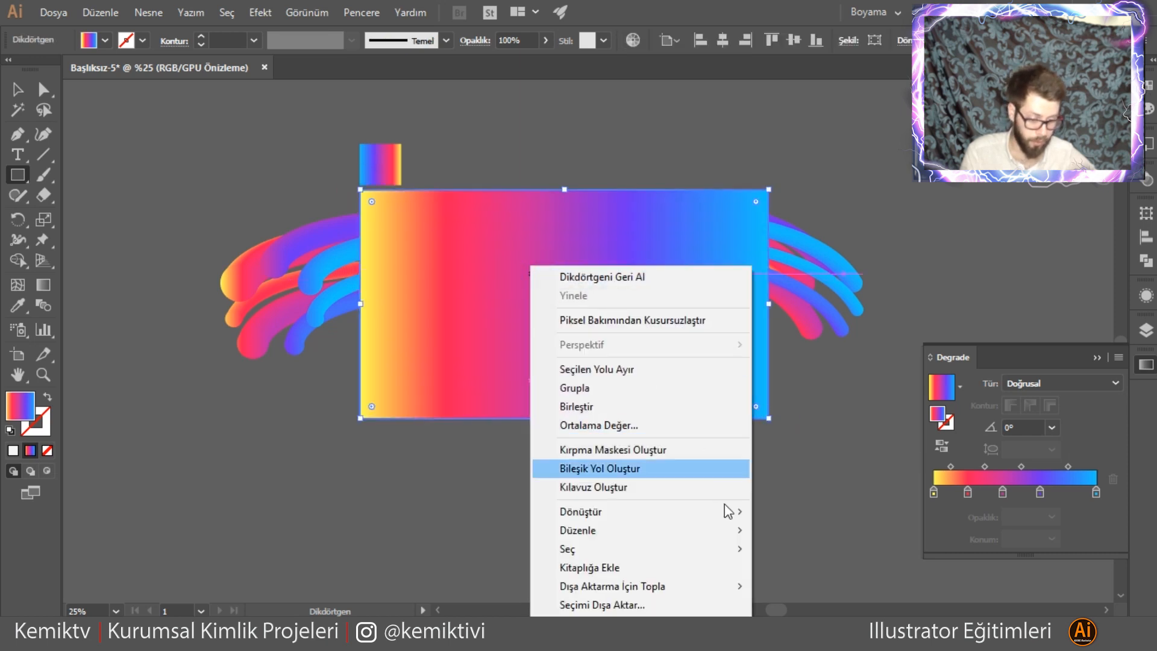
mouse_move(736, 531)
click(789, 585)
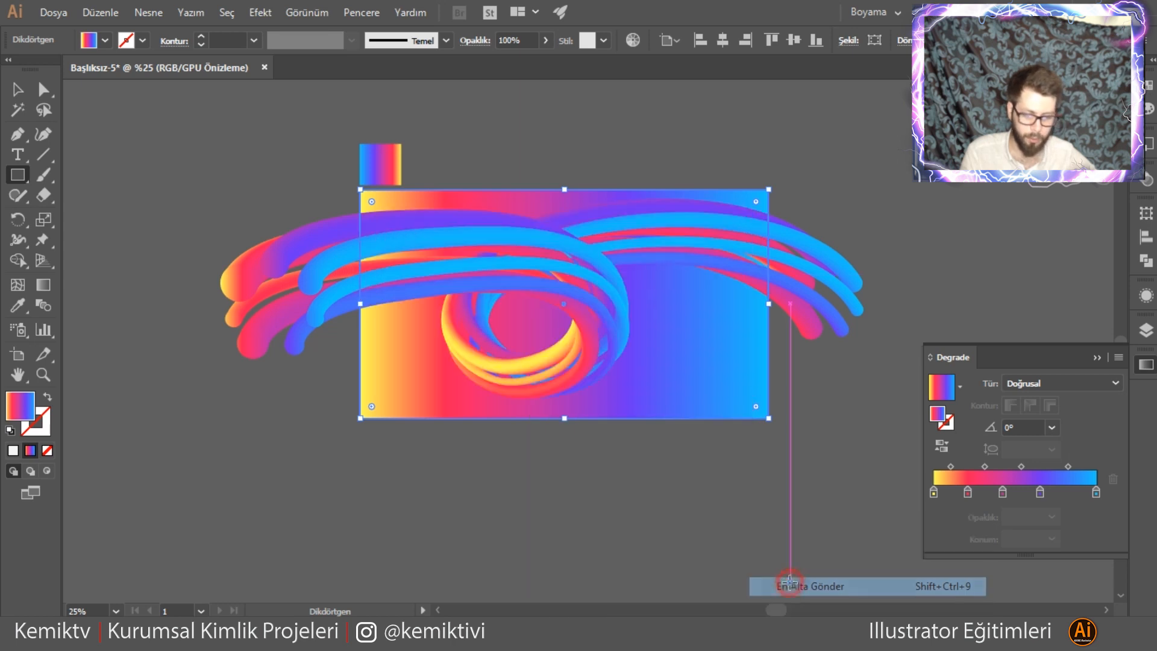
click(18, 89)
click(174, 178)
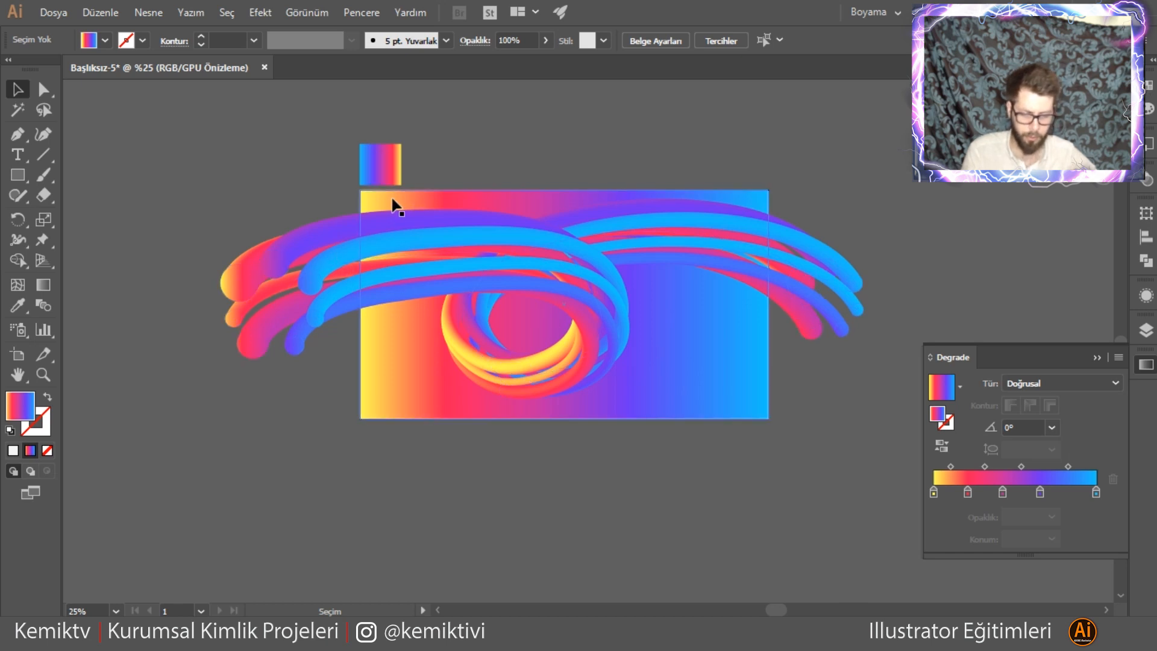
- Bring the gradient rectangle to the front (En Öne Getir) and make a clipping mask (Kırpma Maskesi Oluştur) from it and the blend
click(440, 201)
right_click(440, 203)
mouse_move(645, 468)
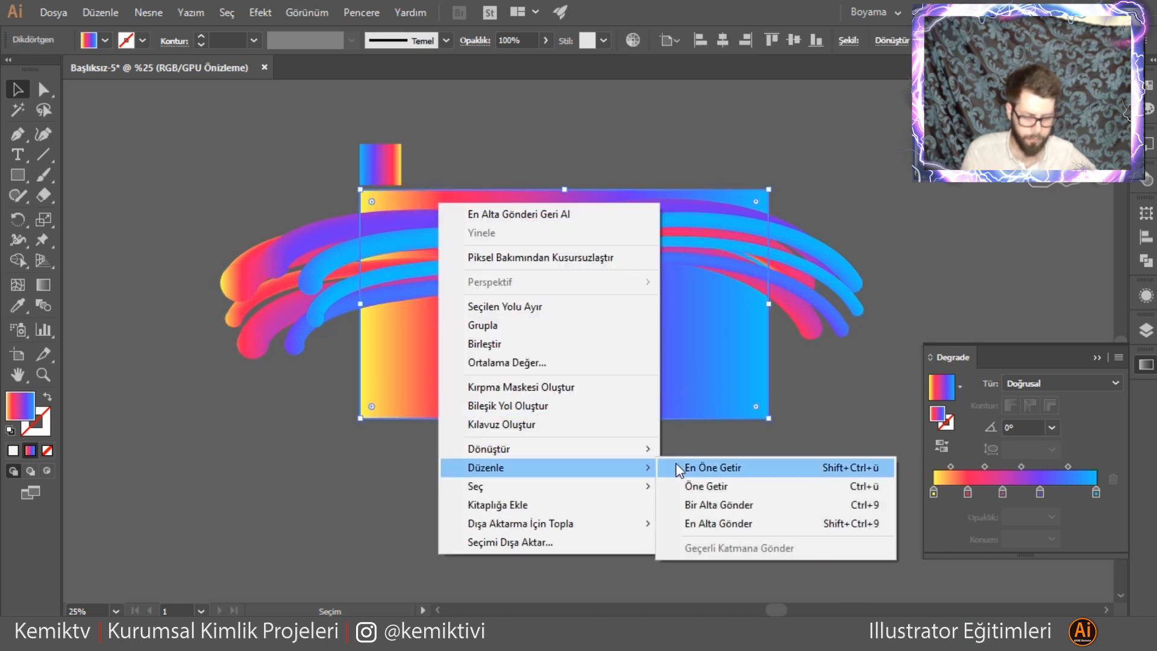
click(689, 465)
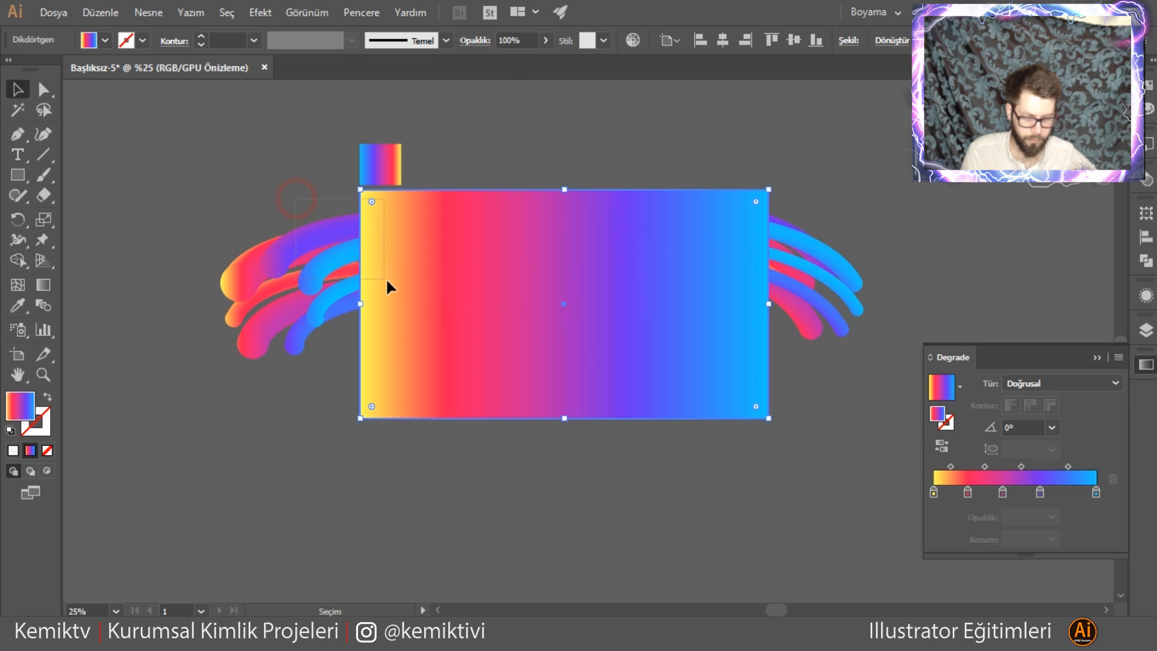
drag(387, 288, 399, 260)
right_click(399, 261)
click(519, 384)
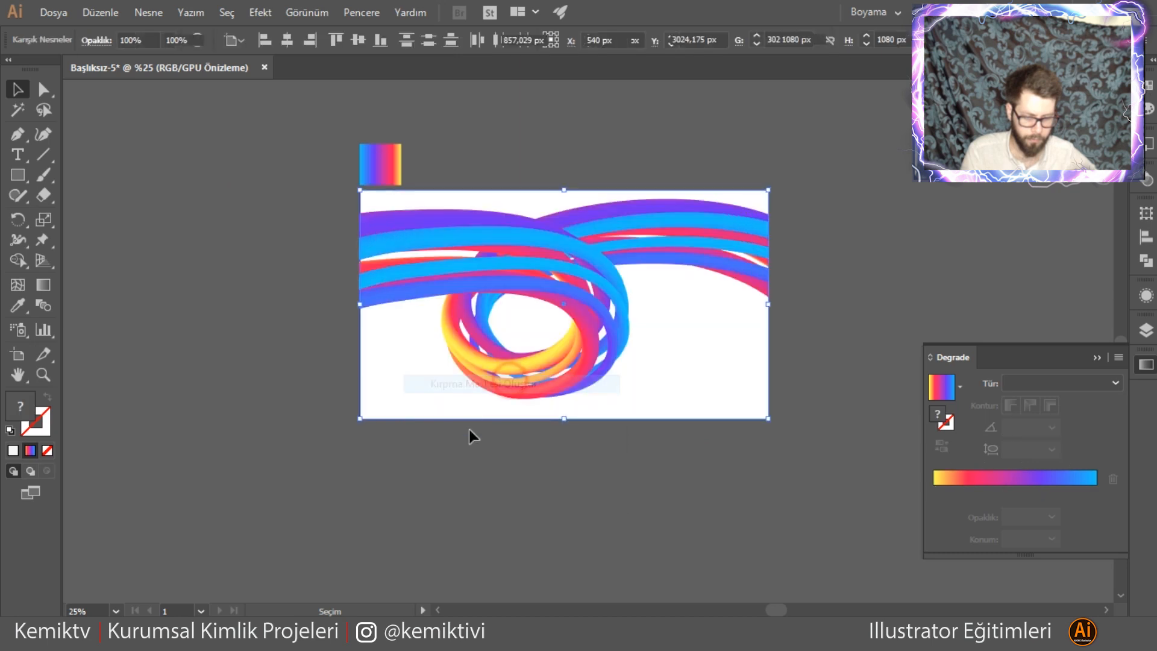
click(464, 478)
- Draw another gradient-filled rectangle over the whole artboard and send it to the back, behind the clipped tubes
click(24, 176)
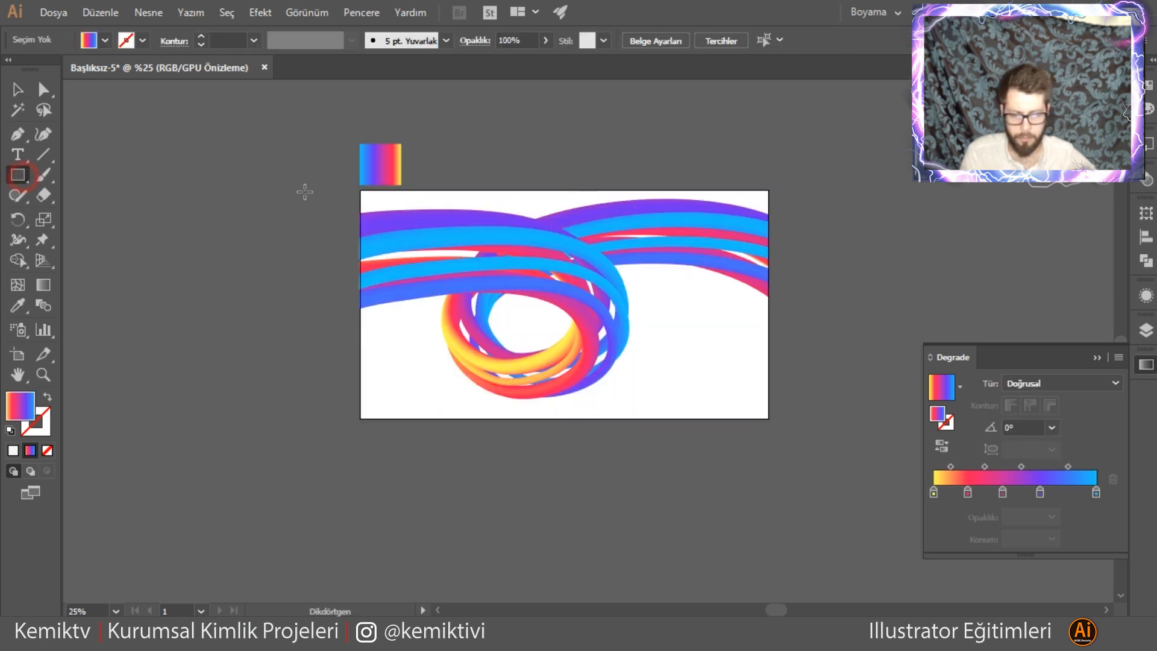
mouse_move(360, 190)
mouse_down()
mouse_move(777, 397)
mouse_move(784, 410)
mouse_move(769, 419)
mouse_up()
right_click(661, 336)
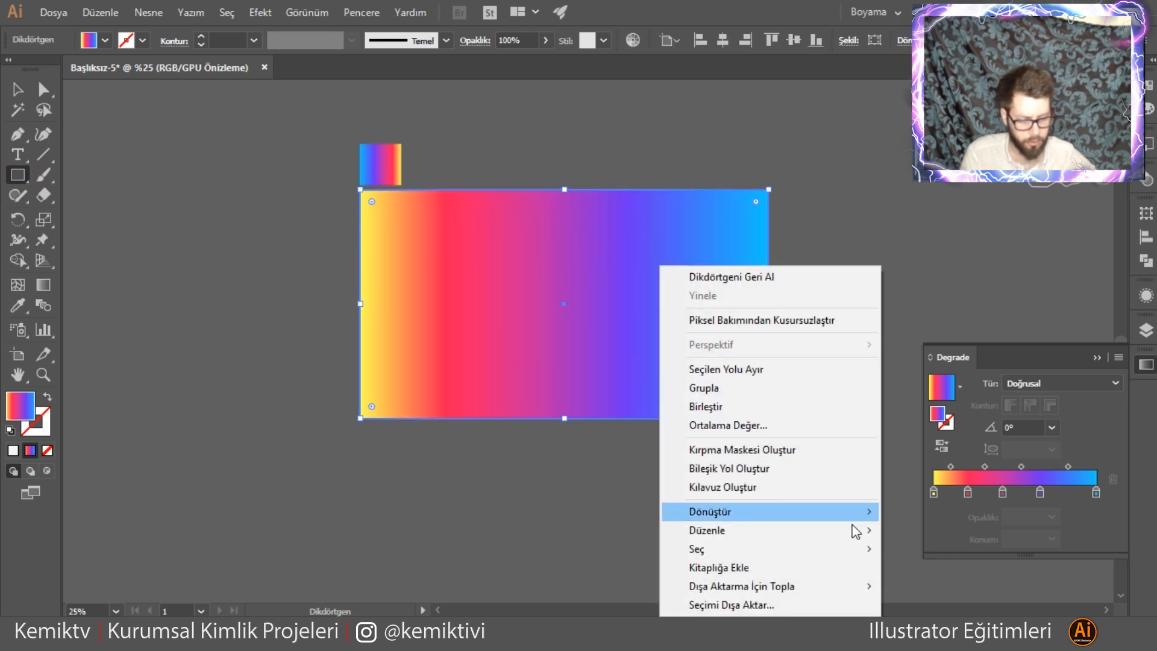
mouse_move(856, 531)
click(925, 586)
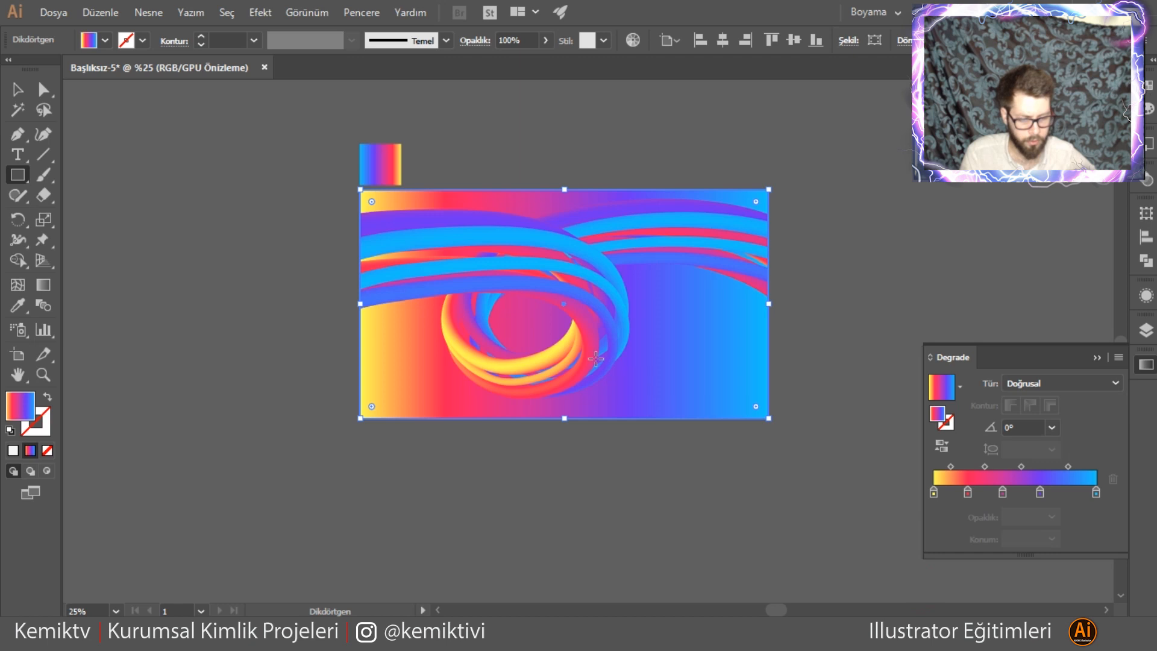
- Deselect the background rectangle and fit the whole artboard in the window
click(17, 89)
click(166, 143)
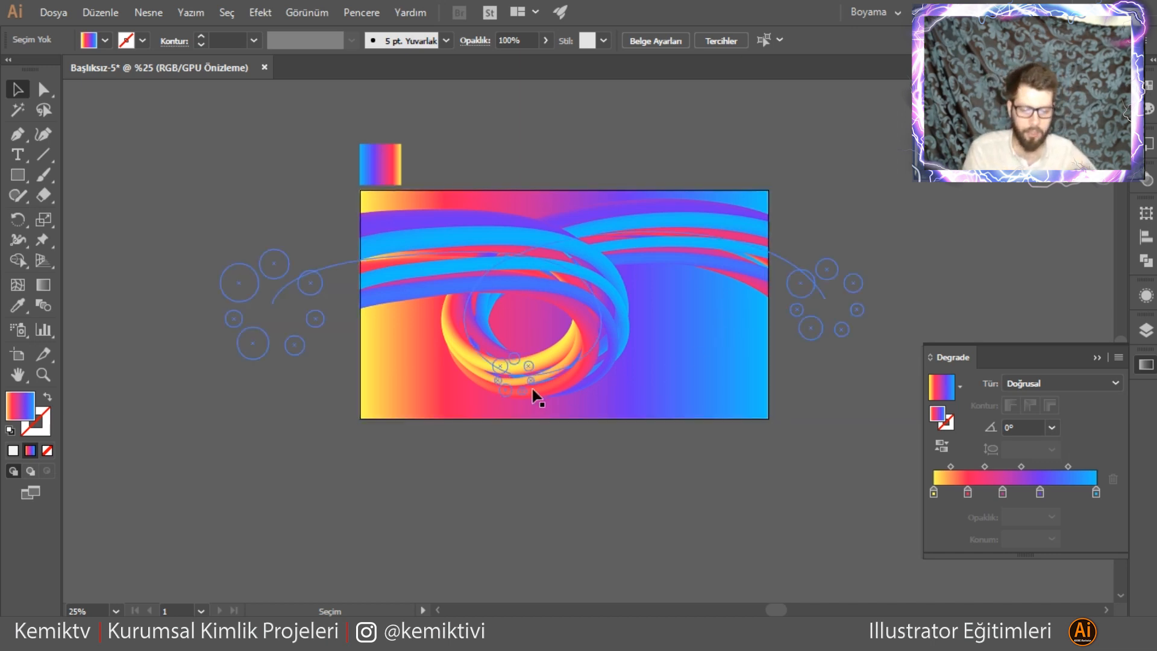
click(116, 611)
click(142, 593)
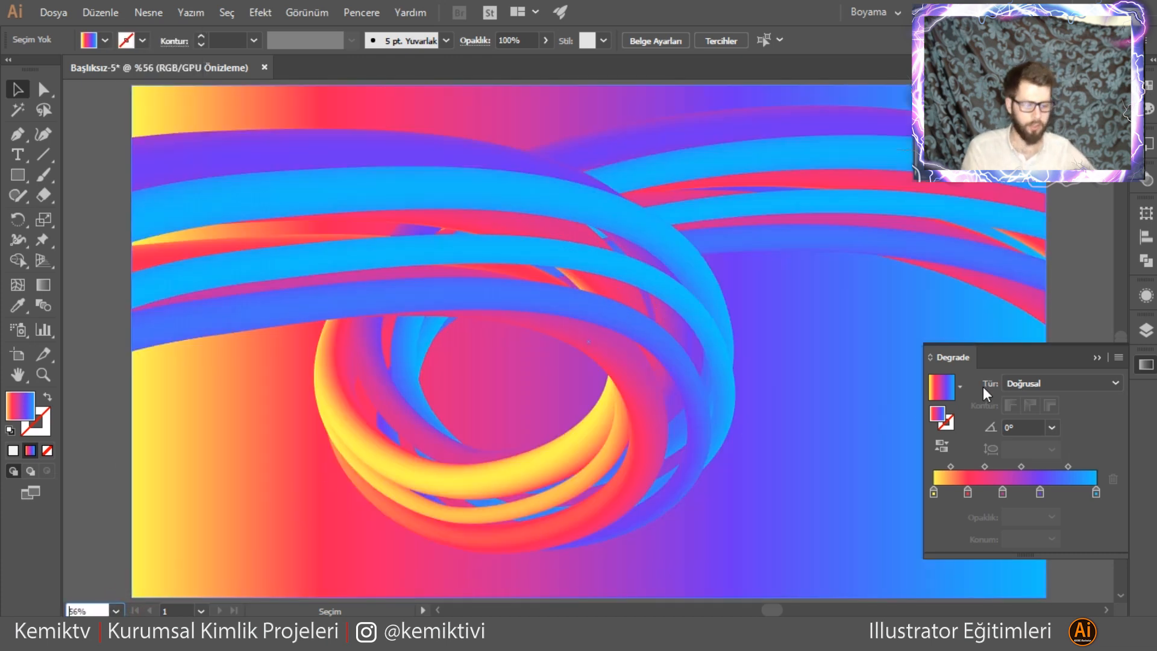
click(1097, 357)
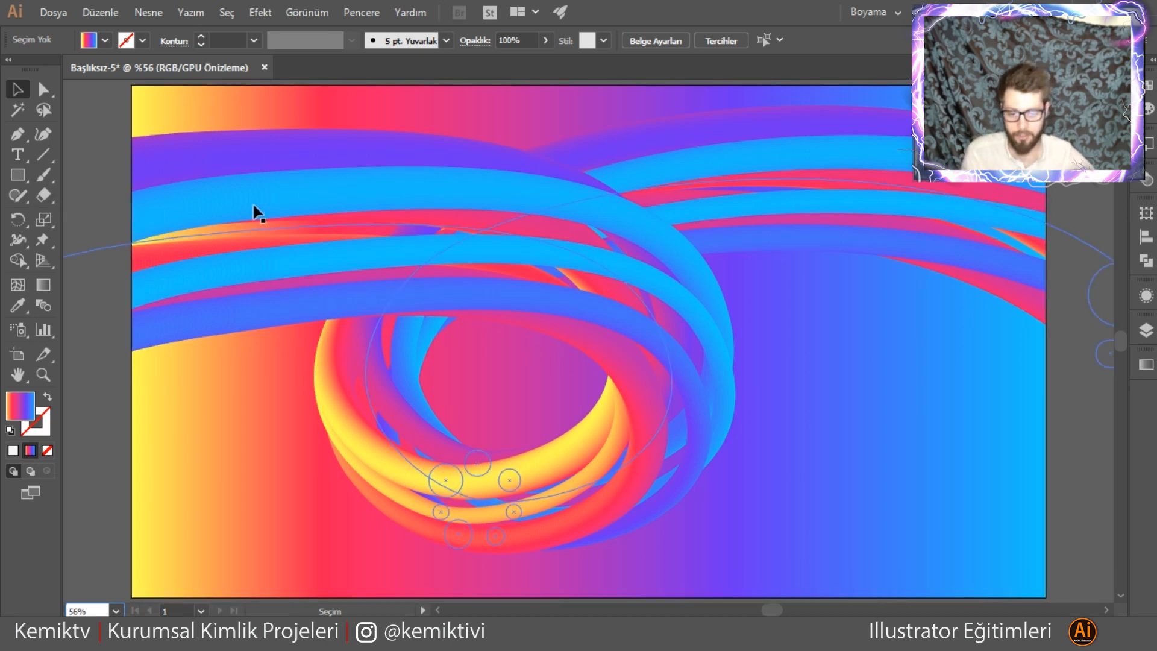
click(17, 175)
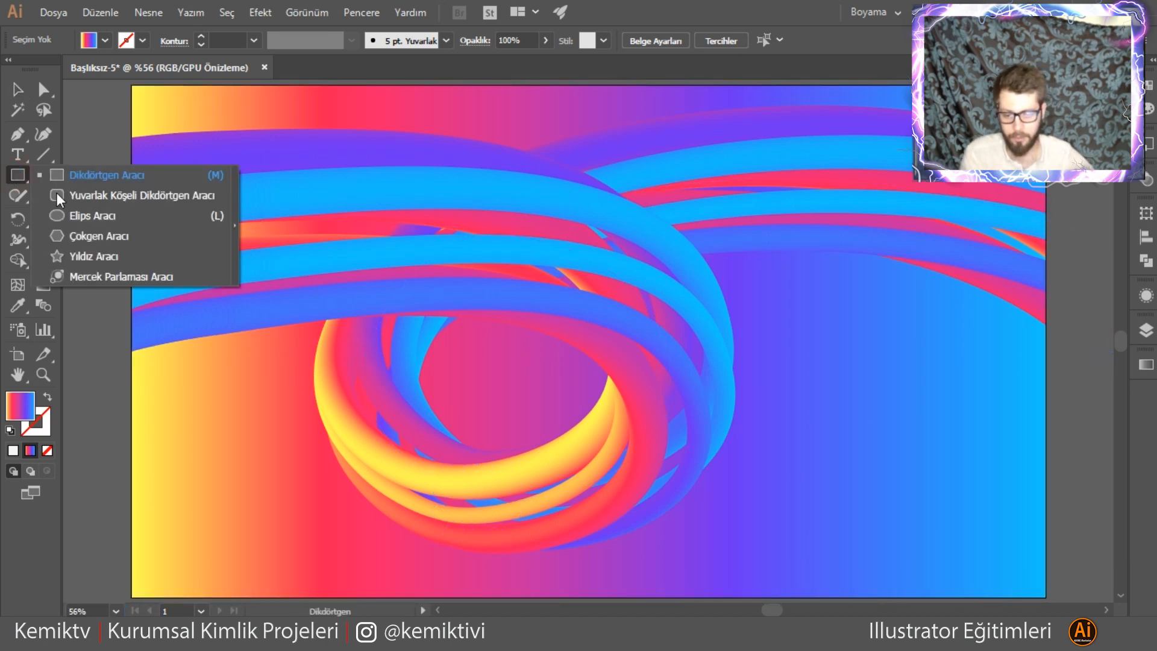
click(93, 218)
drag(535, 179, 842, 484)
click(18, 91)
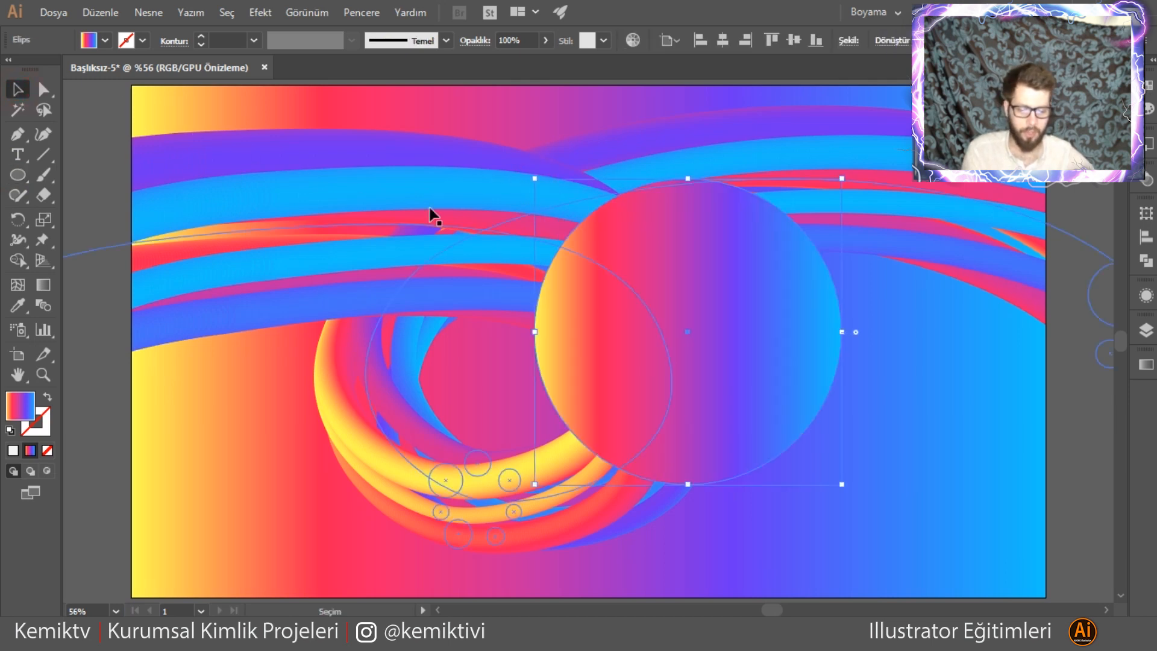
key(Delete)
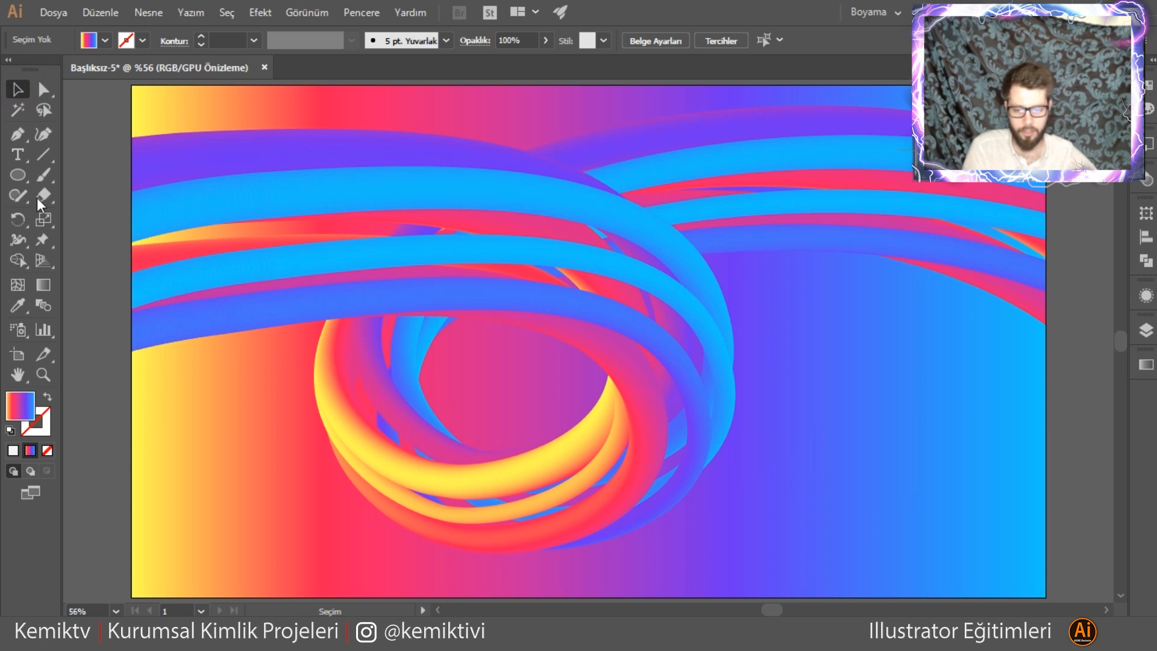
- Draw a gradient-filled square over the right part of the looping tubes
click(18, 175)
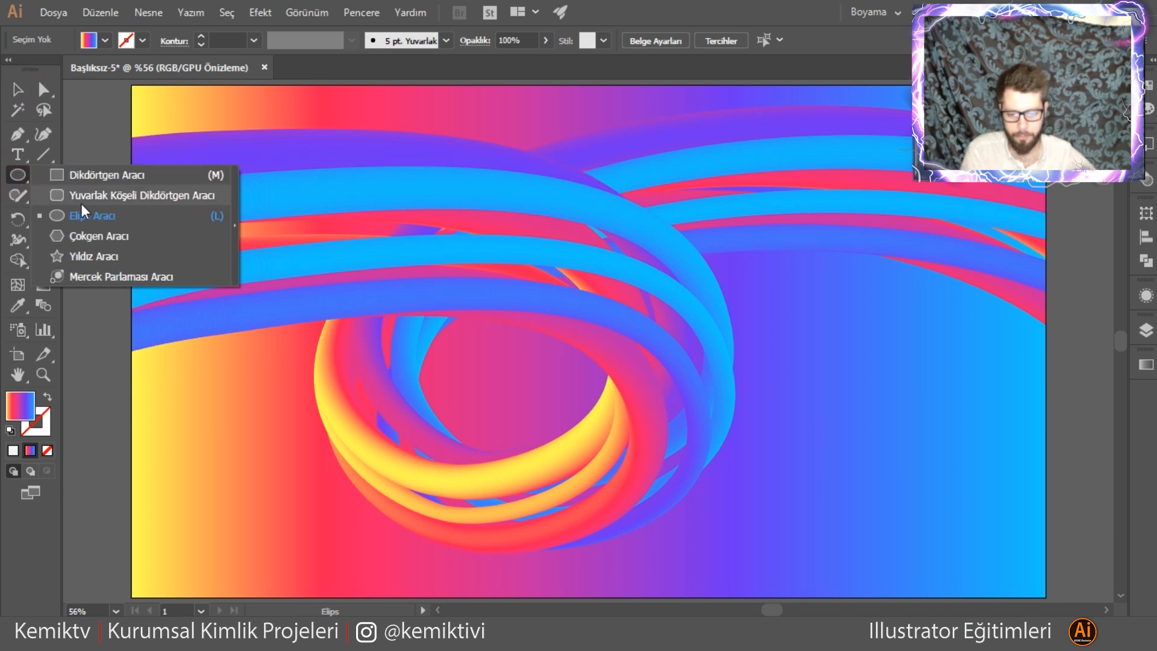
click(104, 179)
drag(540, 157, 834, 450)
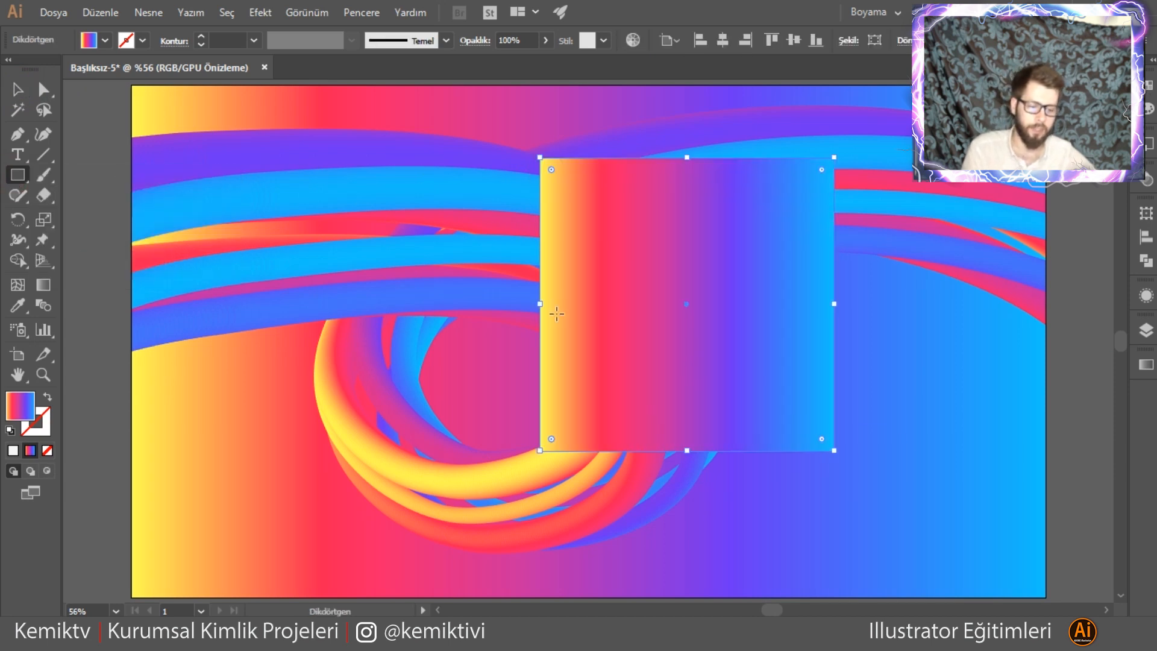
click(17, 89)
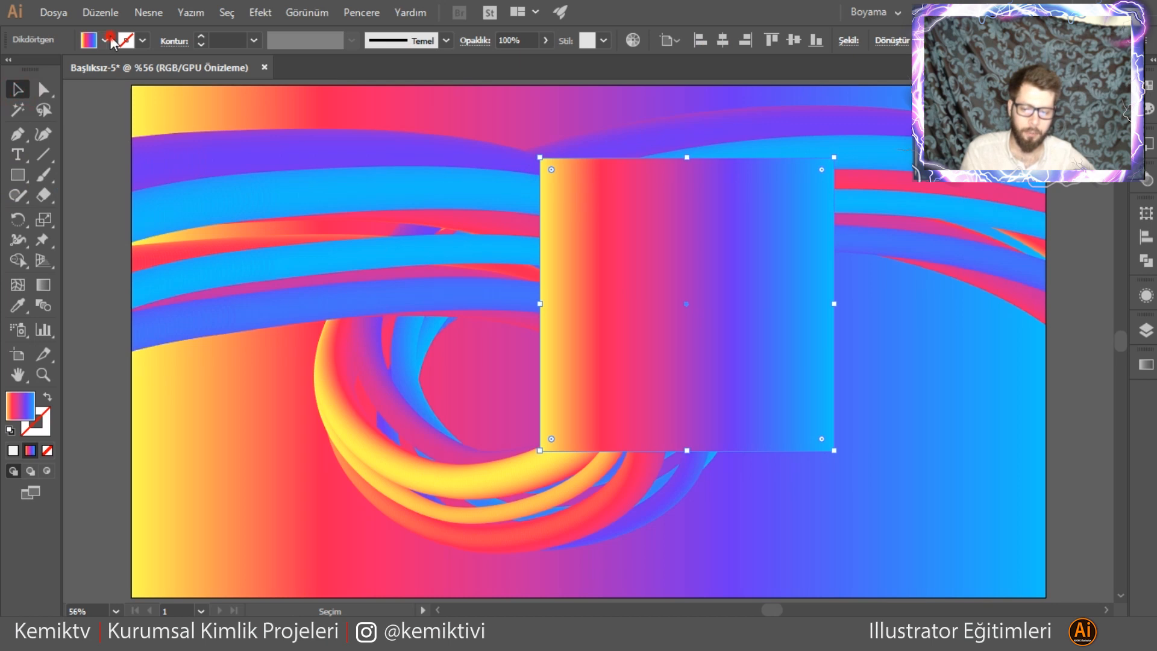
- Remove the square's fill and give it a white 6 pt stroke
click(110, 38)
click(12, 70)
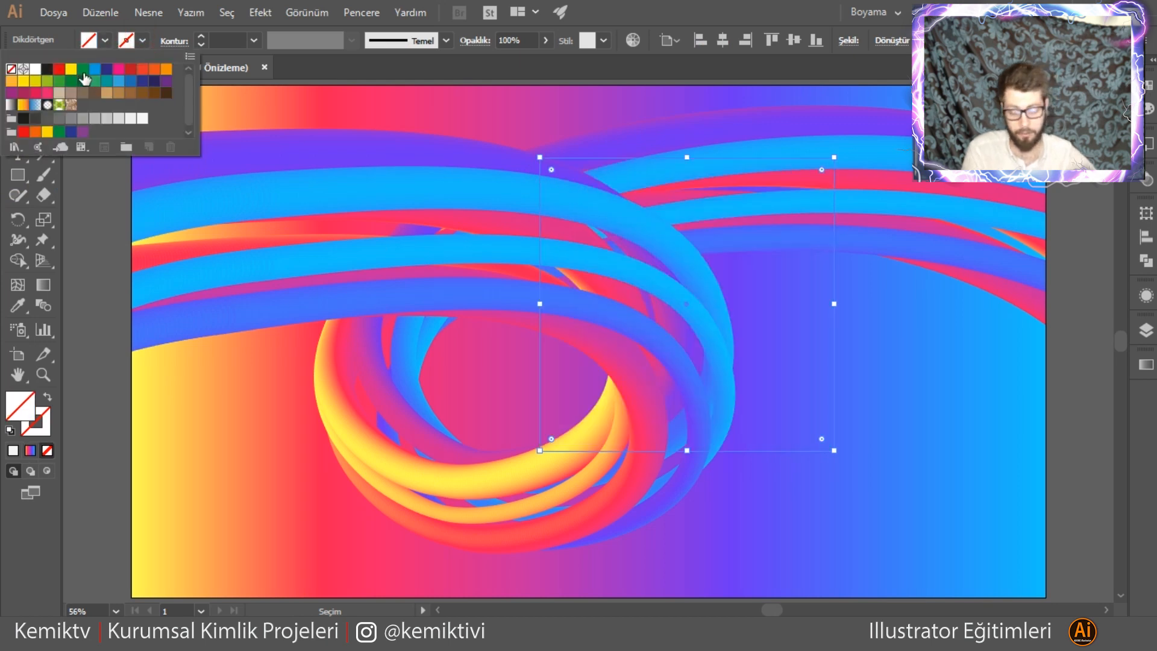
click(35, 69)
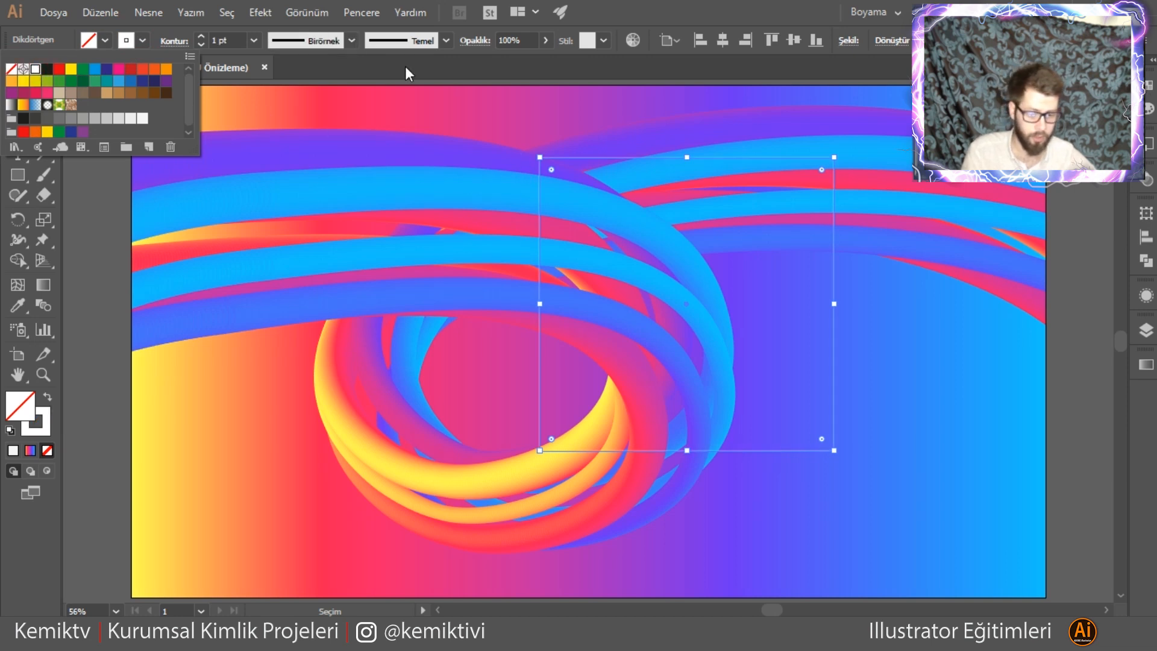
click(254, 39)
click(254, 39)
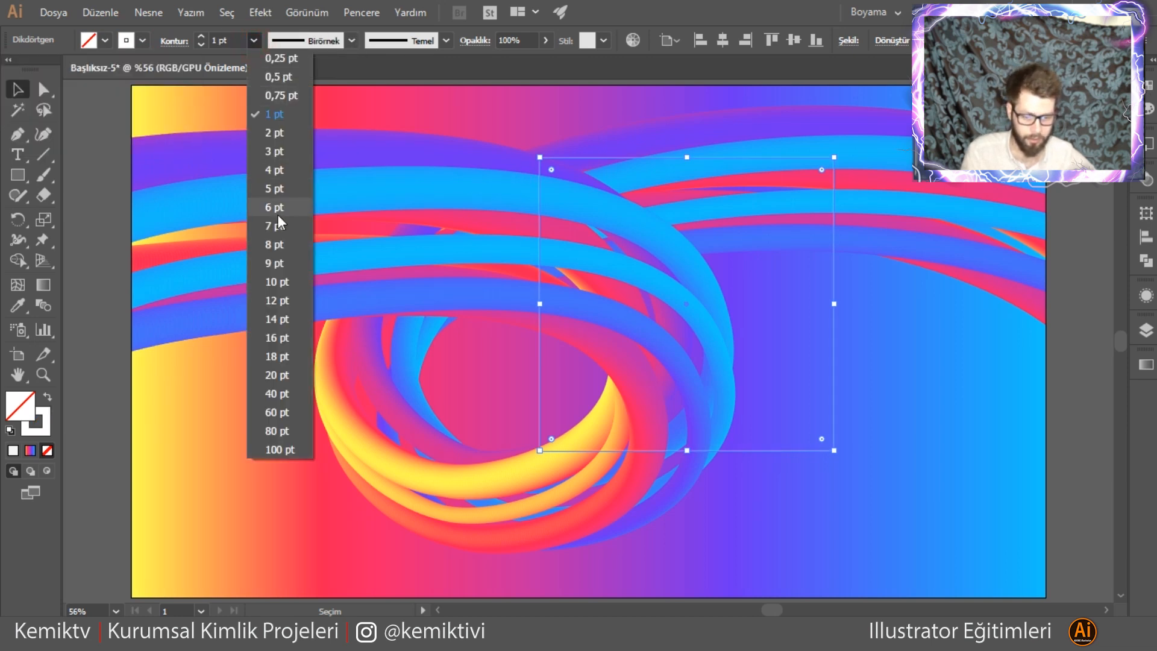
click(273, 206)
- Centre the square horizontally and vertically on the artboard and deselect it
click(723, 43)
click(796, 40)
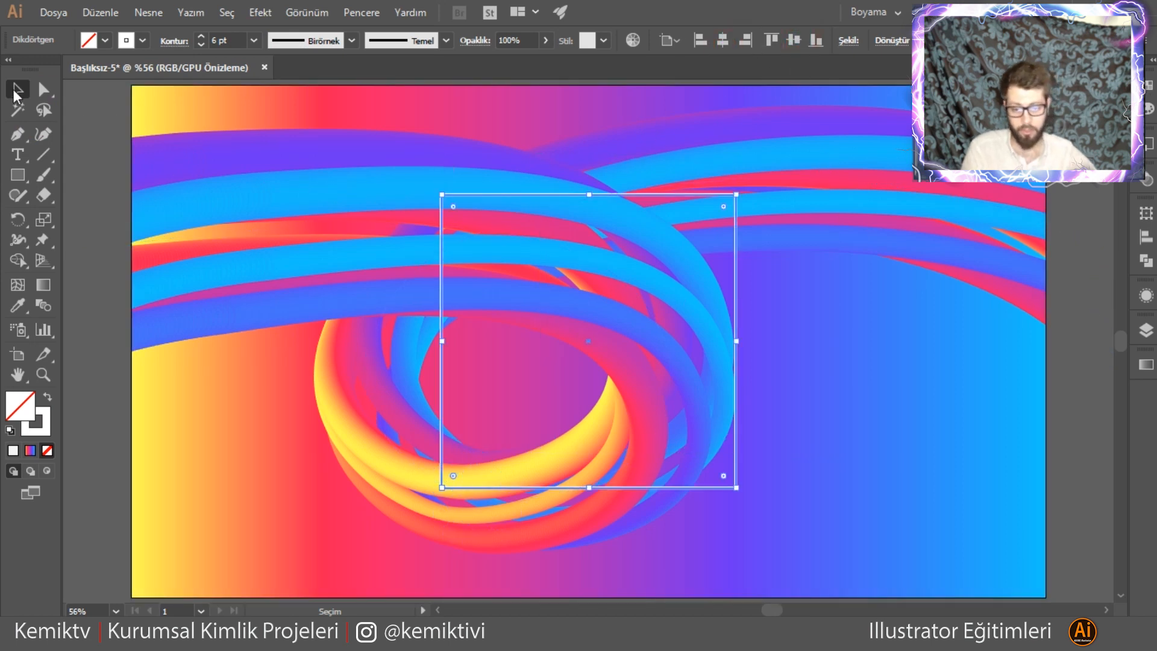
click(100, 172)
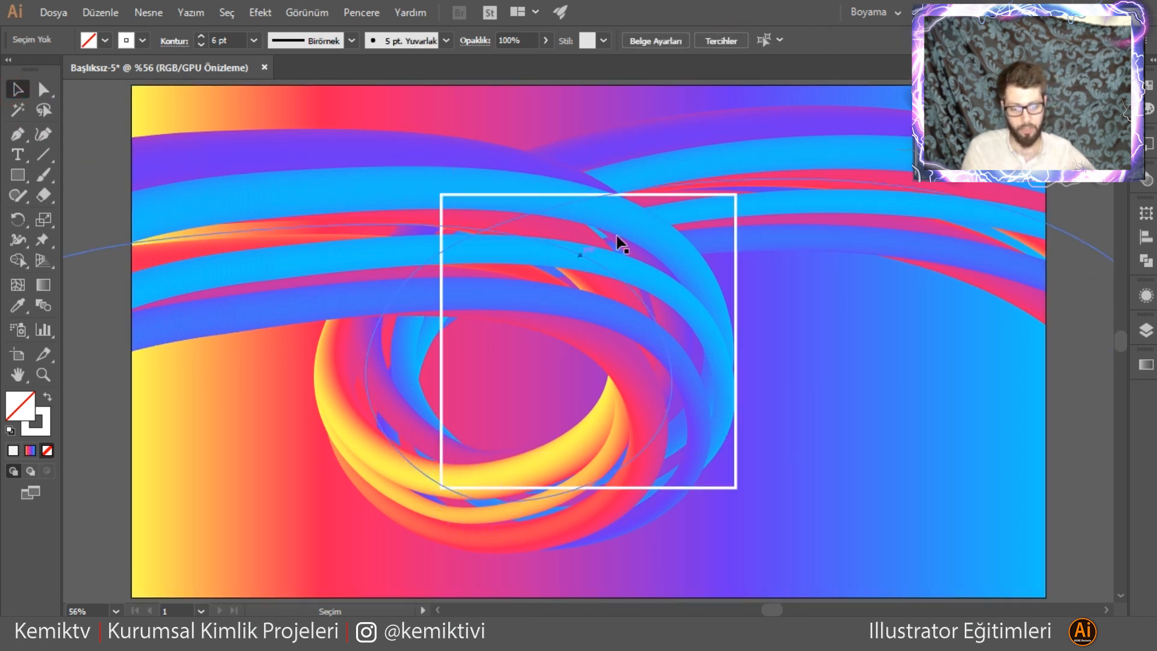
- Copy the background's gradient fill onto the centred square with the Eyedropper
click(734, 196)
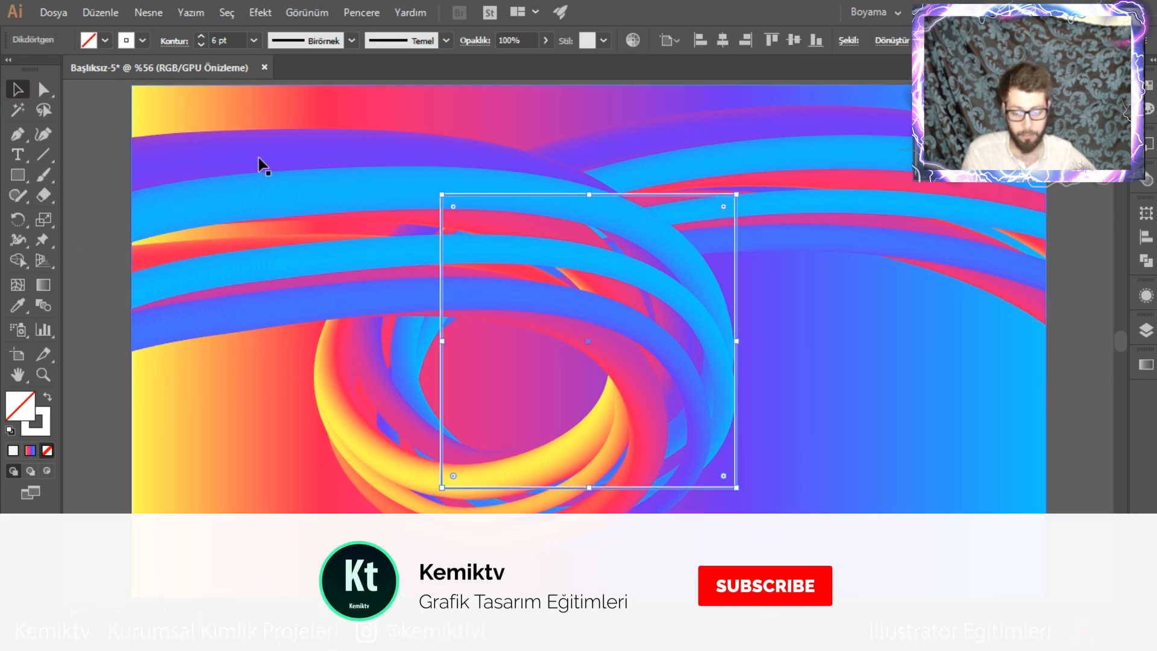
click(18, 305)
click(222, 399)
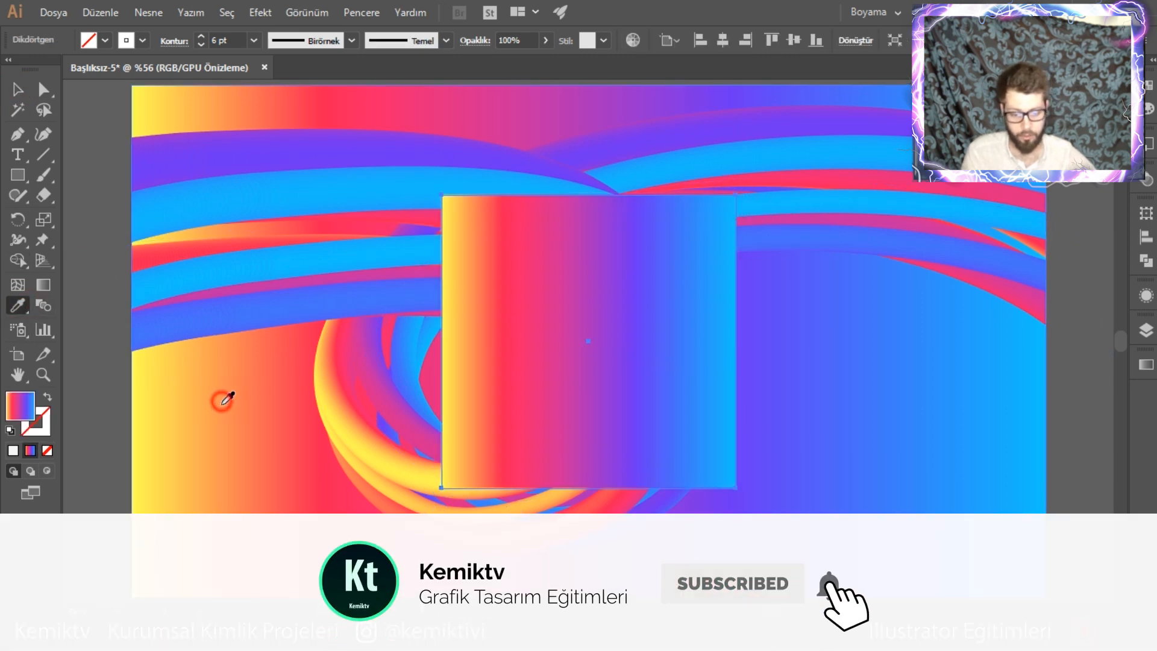
click(18, 89)
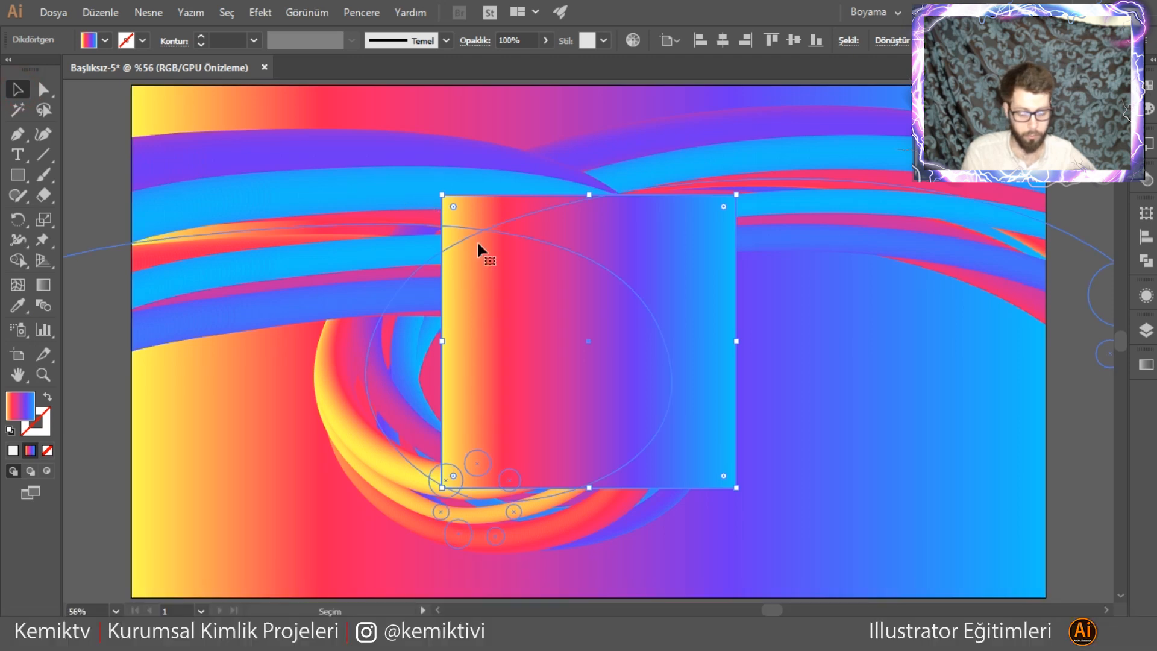
- Redirect the square's gradient diagonally, starting beyond its upper-right corner and ending at its lower-left corner
key(g)
mouse_move(770, 192)
mouse_down()
mouse_move(523, 419)
mouse_move(431, 486)
mouse_up()
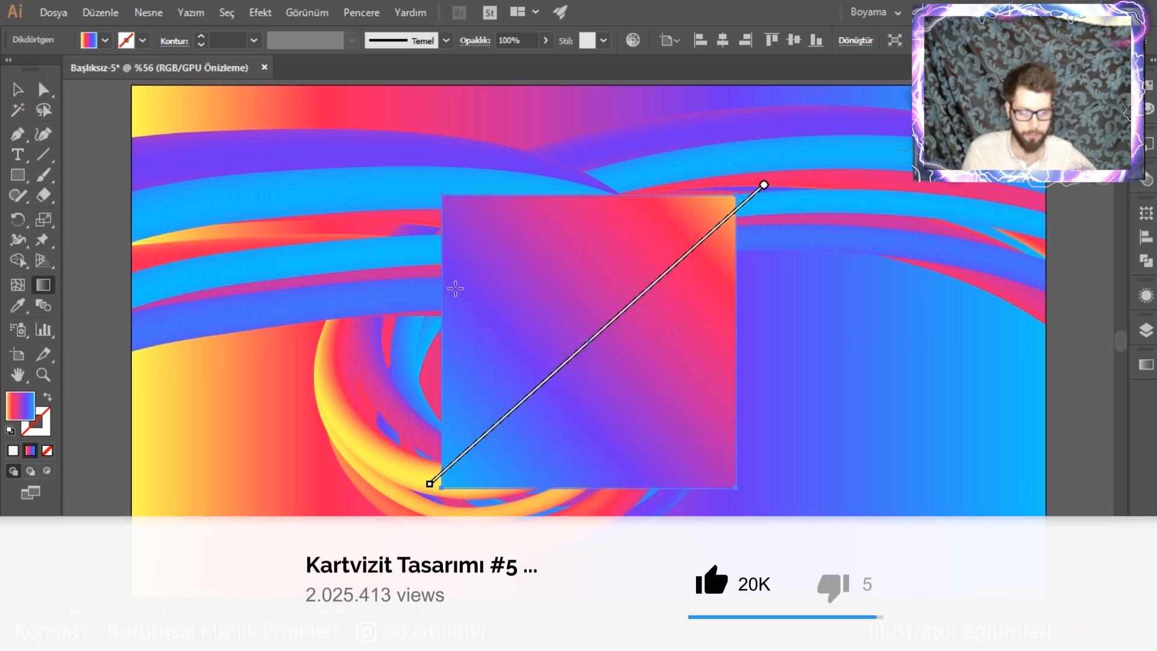
click(18, 89)
click(129, 165)
- Make a slightly smaller copy of the gradient square and remove the copy's fill
click(535, 291)
drag(550, 301, 785, 206)
click(105, 41)
click(12, 68)
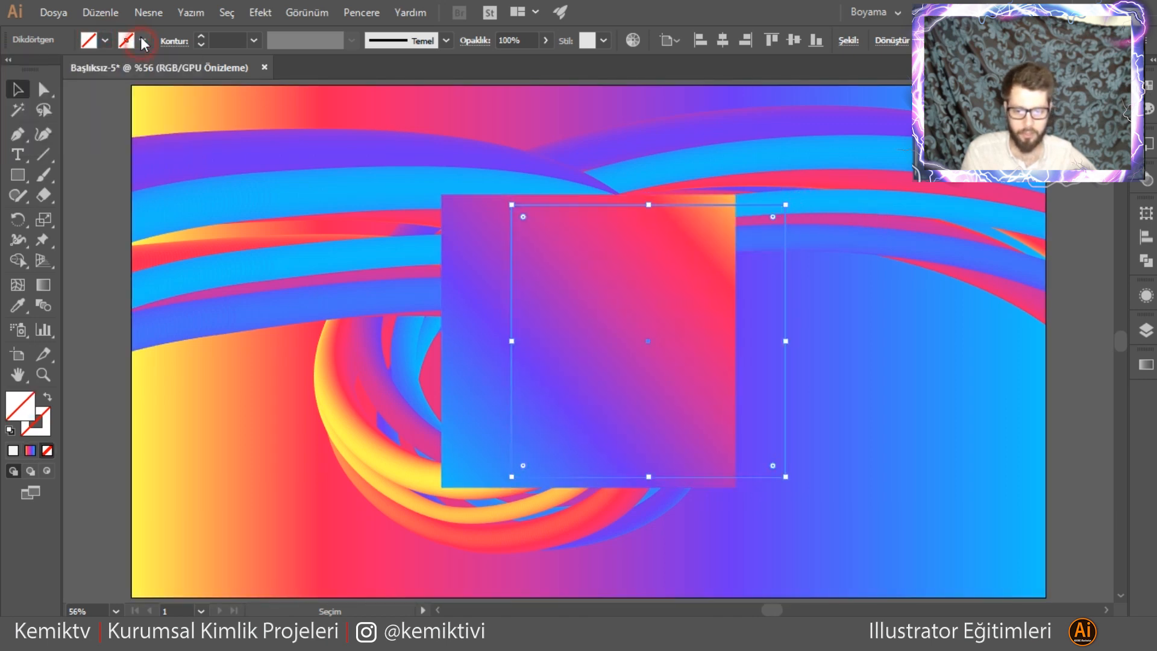
- Give the smaller unfilled square a white 6 pt stroke
click(80, 258)
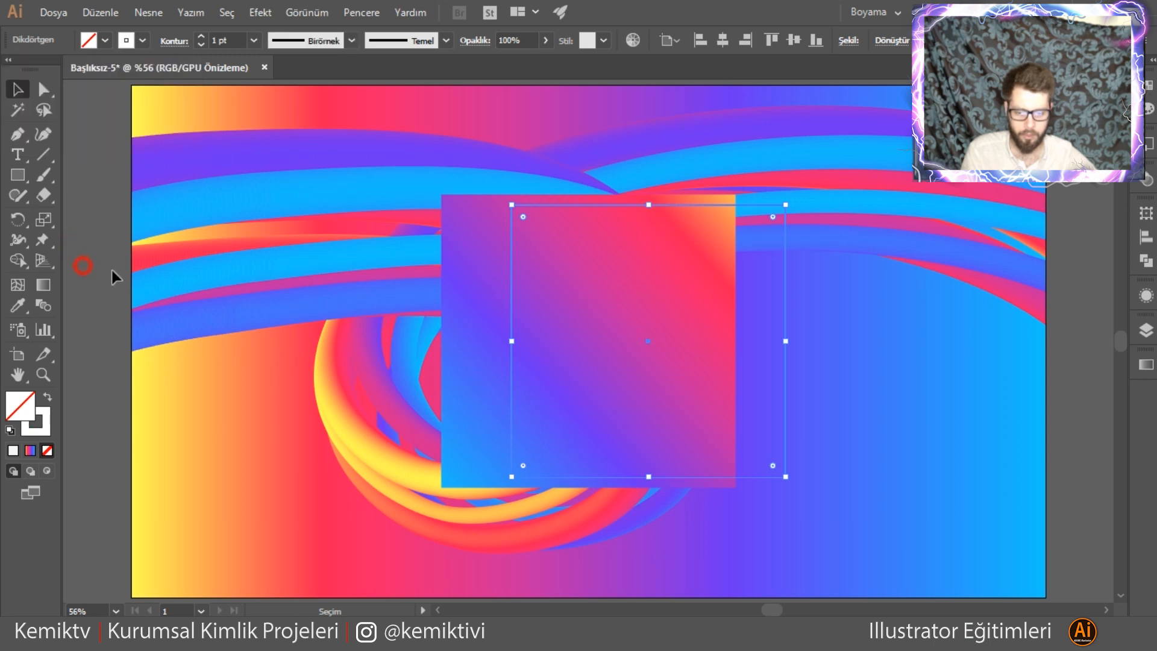
click(509, 244)
click(254, 40)
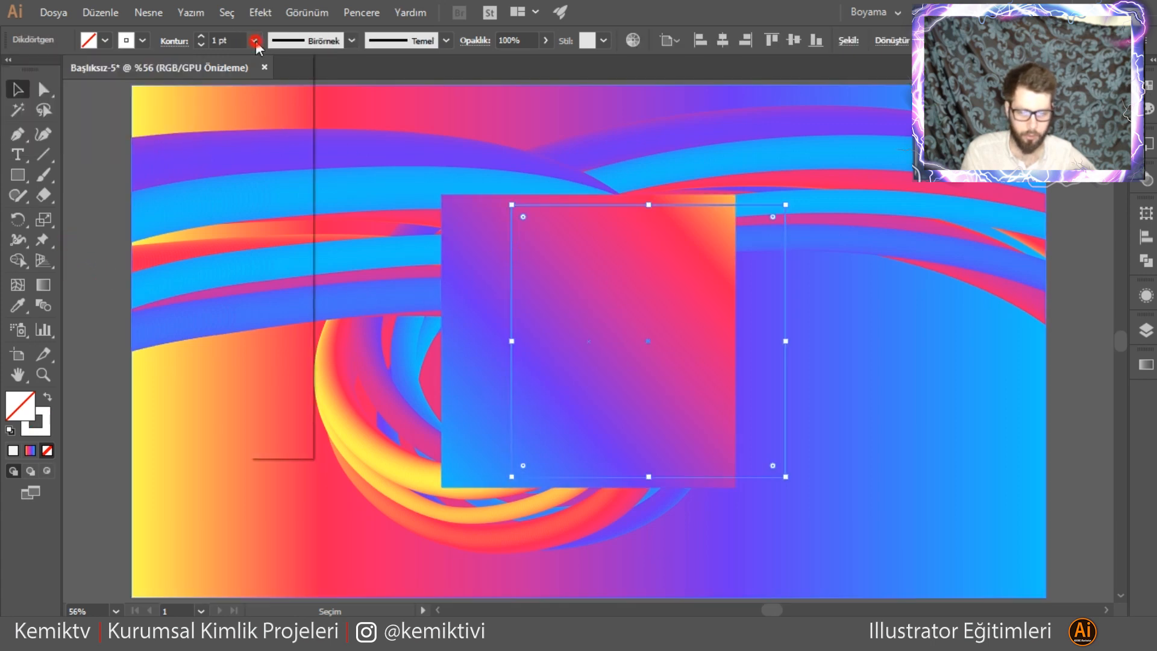
click(276, 206)
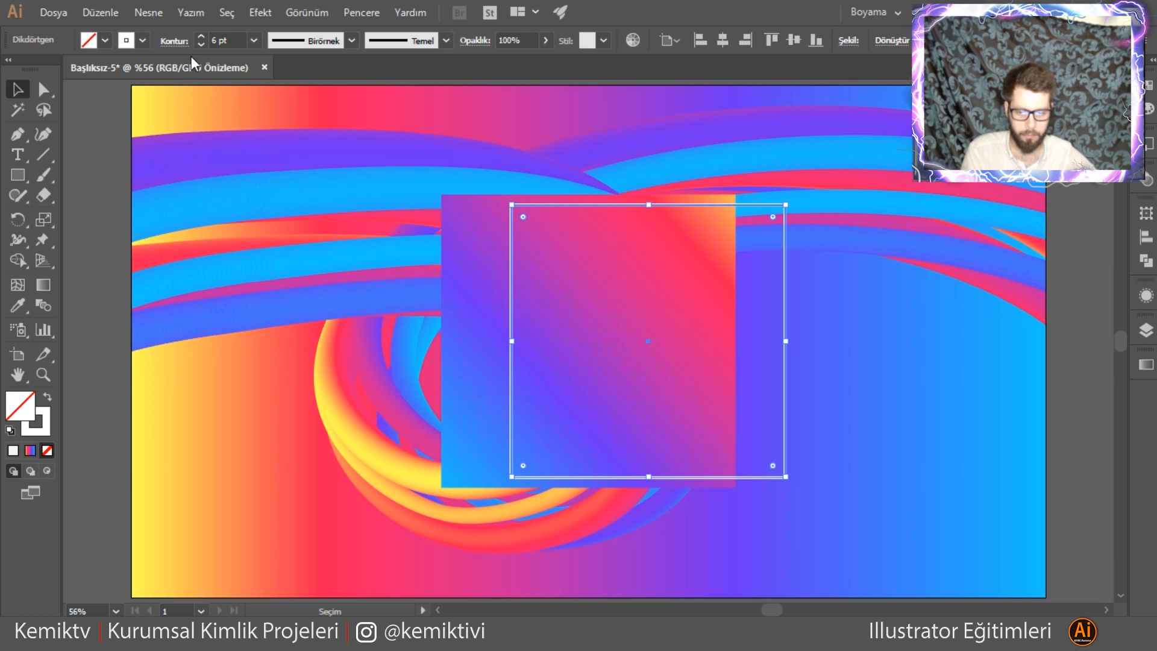
click(174, 40)
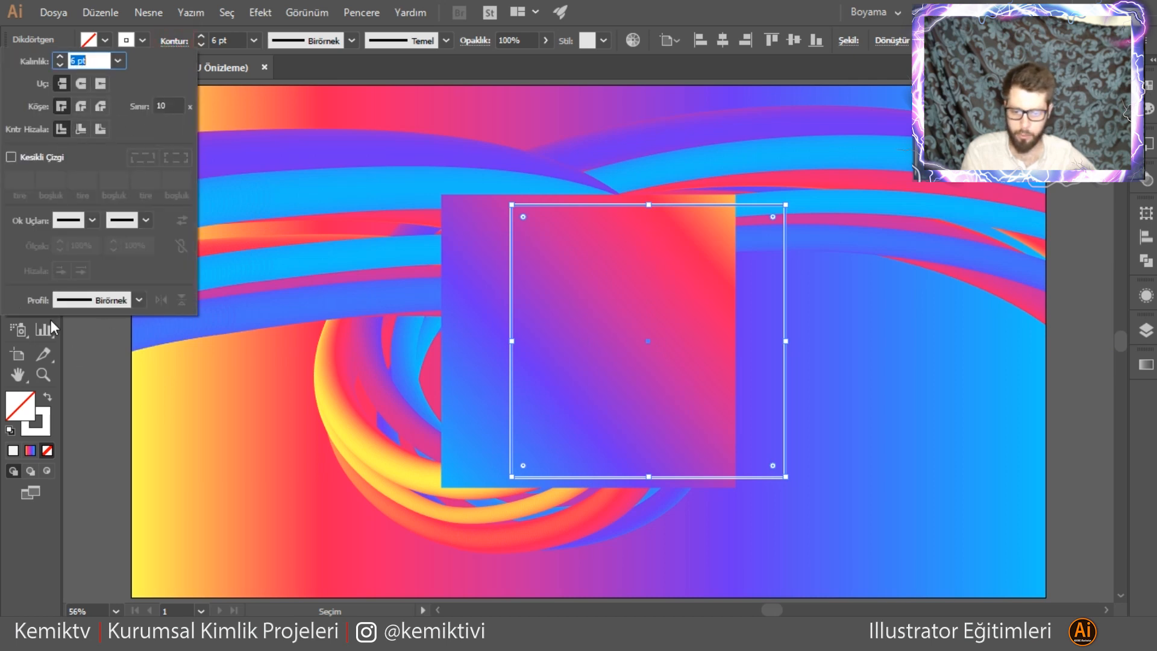
click(88, 391)
click(100, 415)
- Select the white frame and the gradient square and align their centres horizontally and vertically
click(511, 247)
click(481, 232)
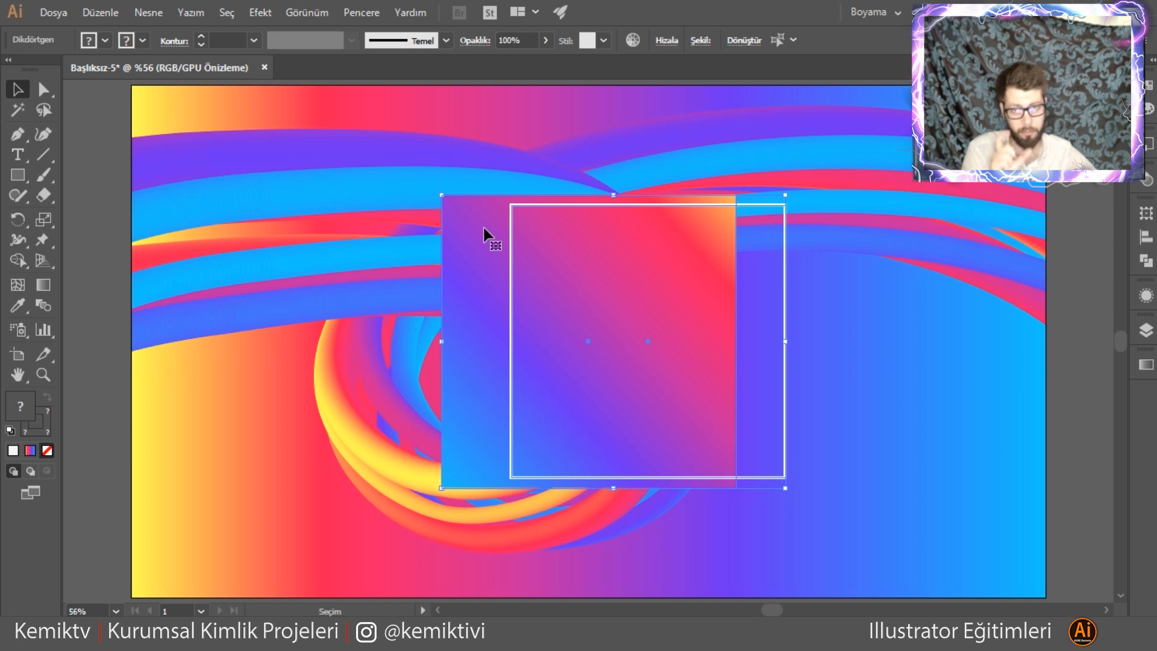
click(665, 39)
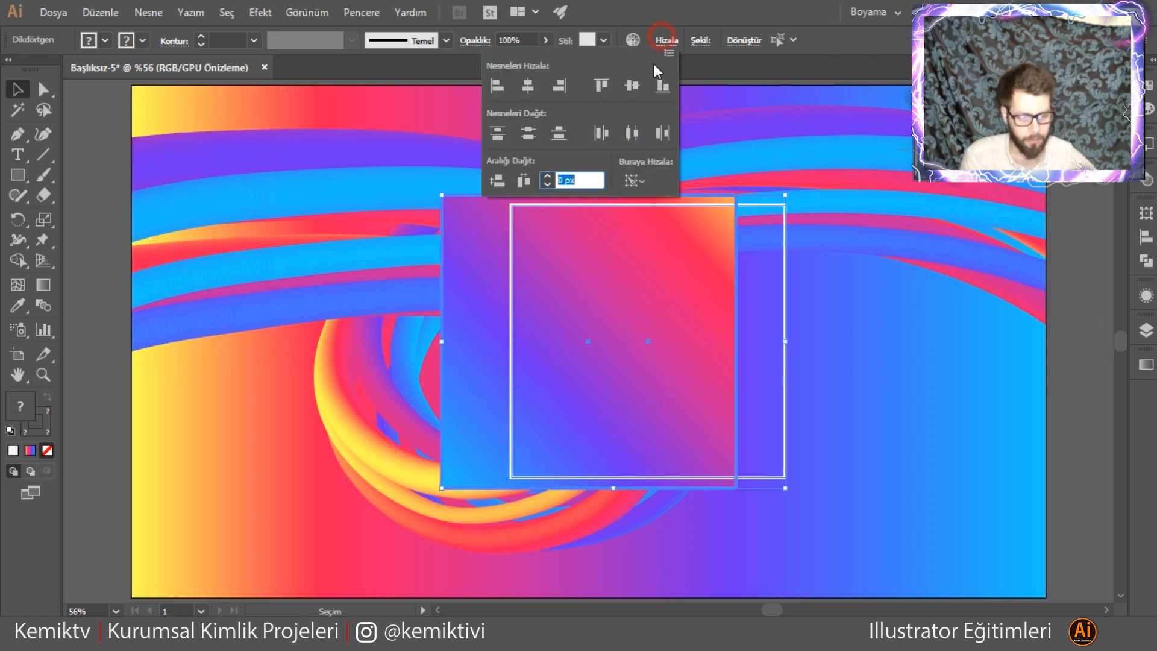
click(528, 85)
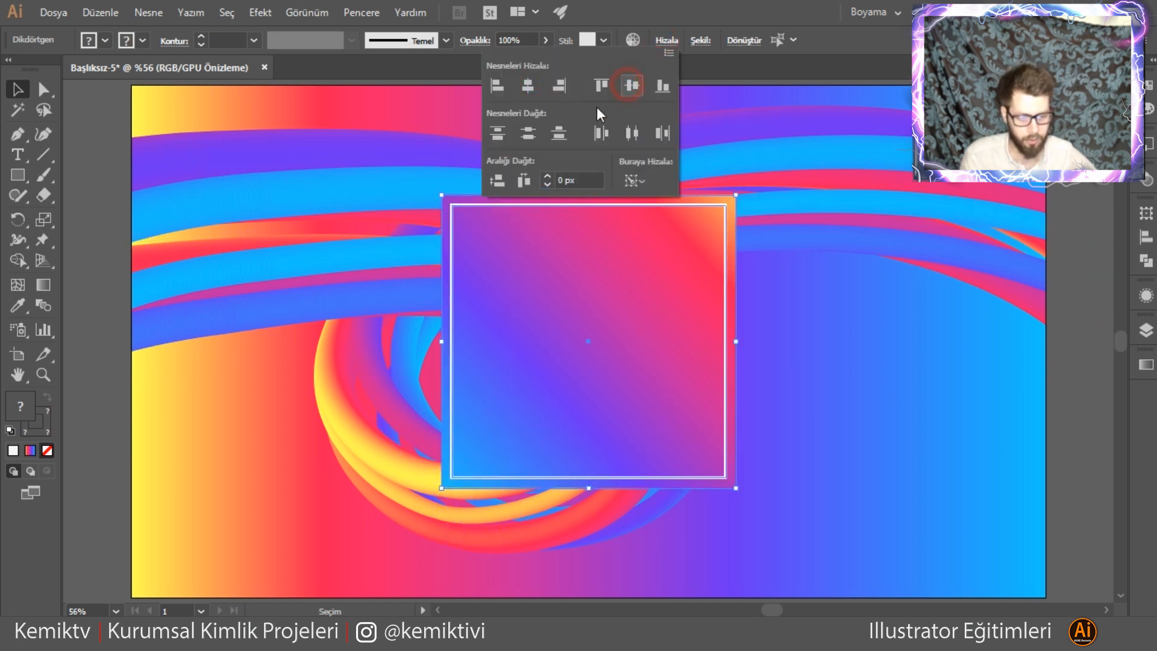
click(88, 211)
- Scale the white frame down a little about its centre to widen the margin inside the gradient square
click(722, 212)
drag(726, 206, 735, 238)
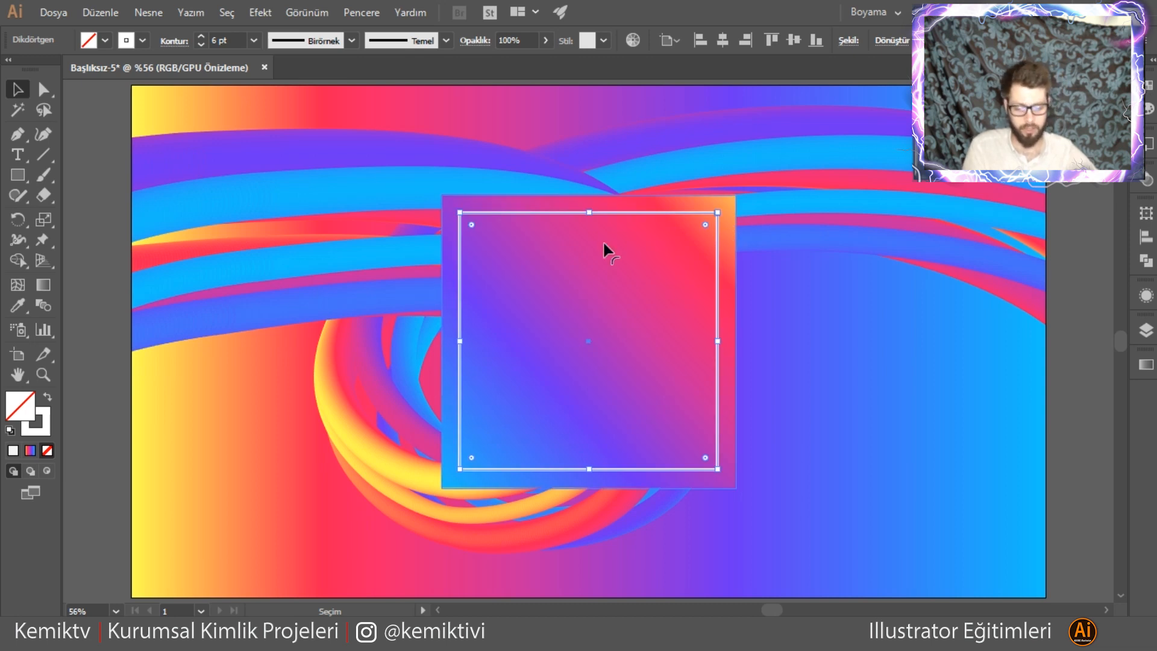
click(879, 317)
- Select the gradient square and open the opacity settings of its fill in Appearance (Görünüm)
click(643, 319)
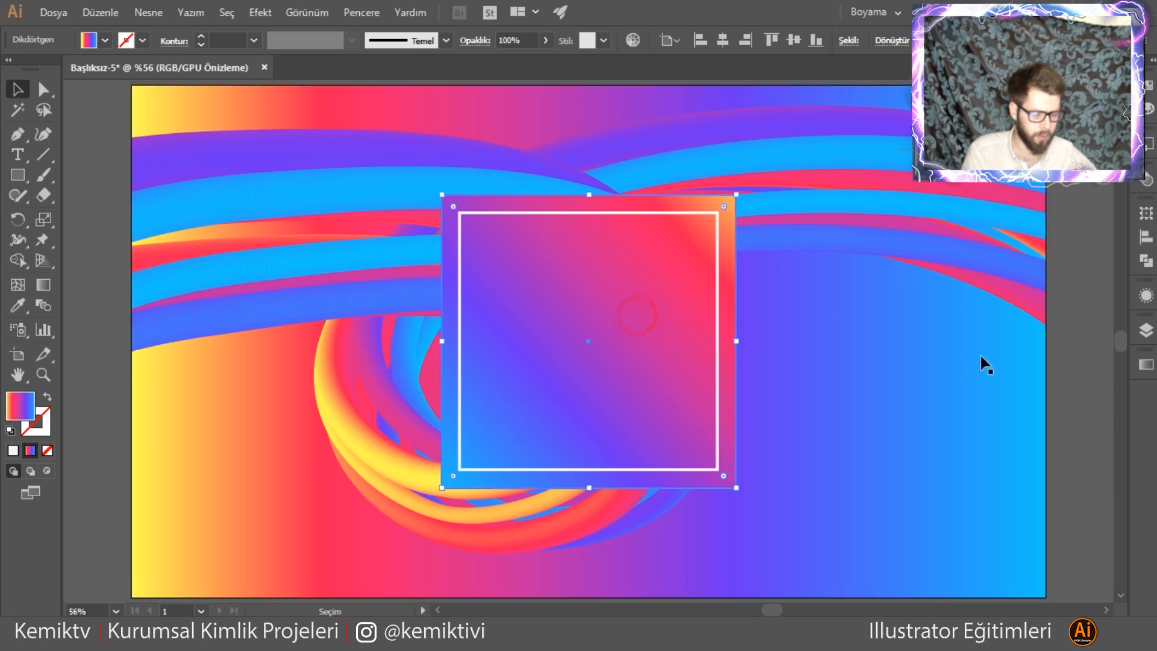
click(1145, 331)
click(1145, 330)
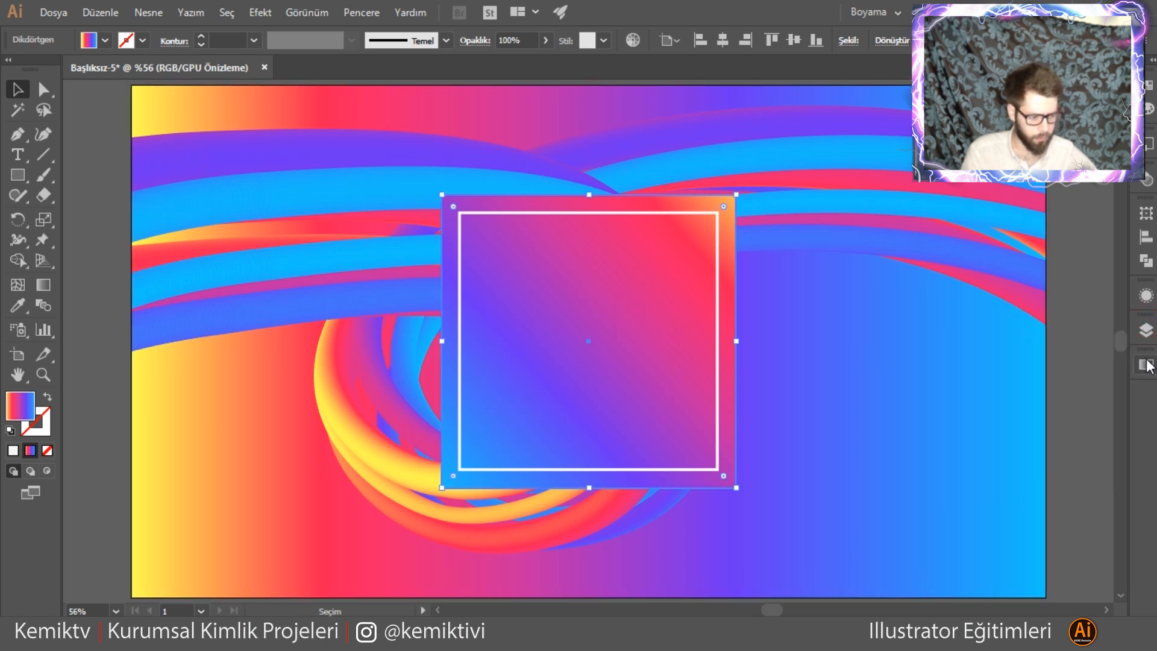
click(1149, 331)
click(1146, 331)
click(1147, 295)
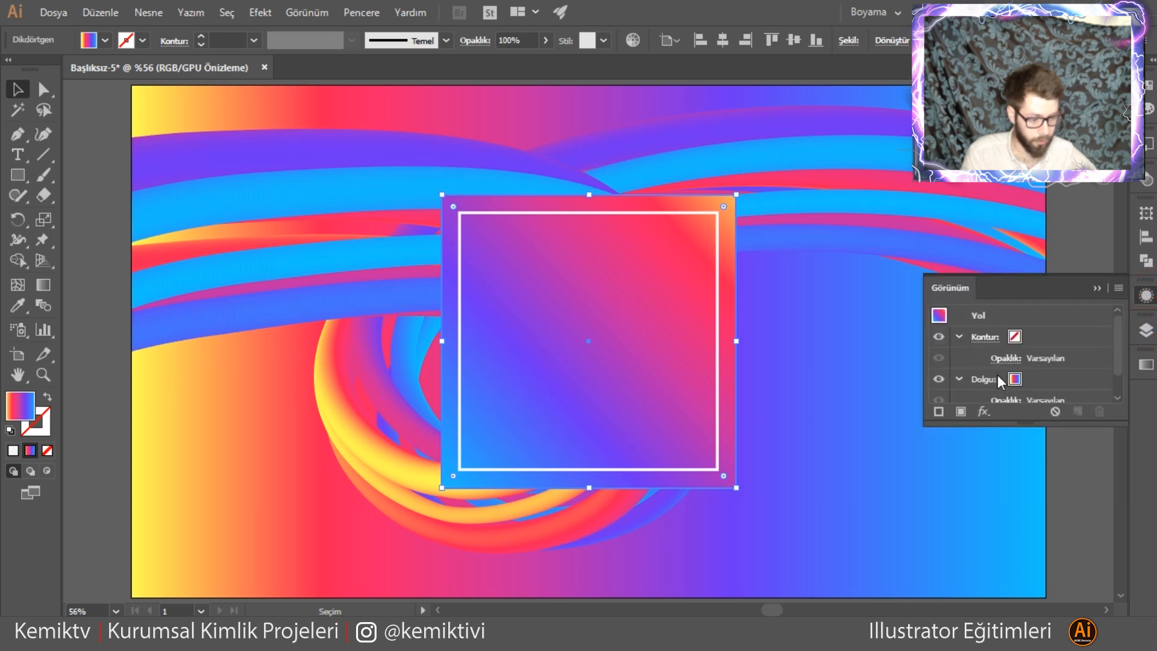
scroll(1040, 399, down, 2)
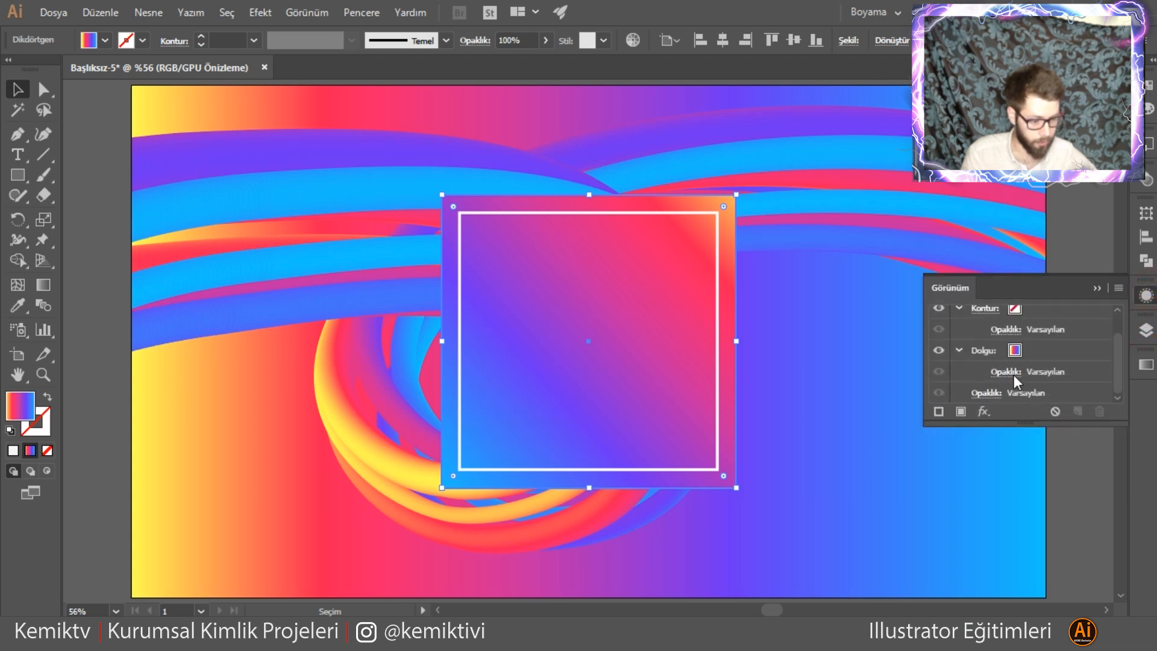
click(1005, 371)
- Try the Kaplama and Ekran blending modes on the square's fill and set the mode to Açıklaştır
click(900, 410)
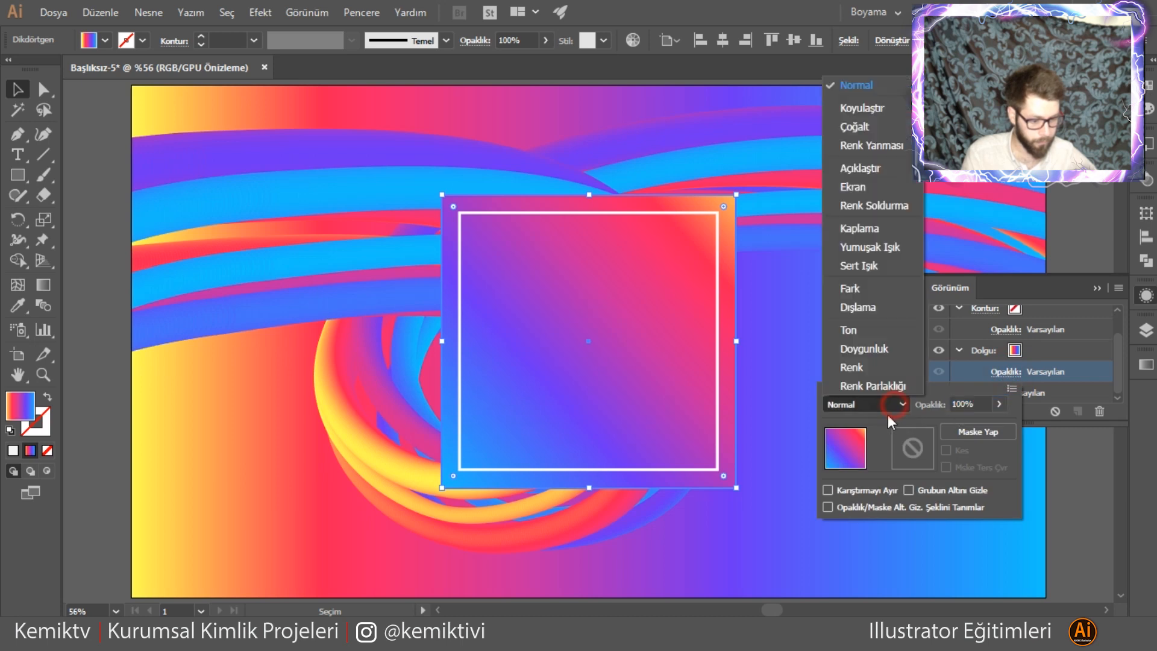
click(859, 236)
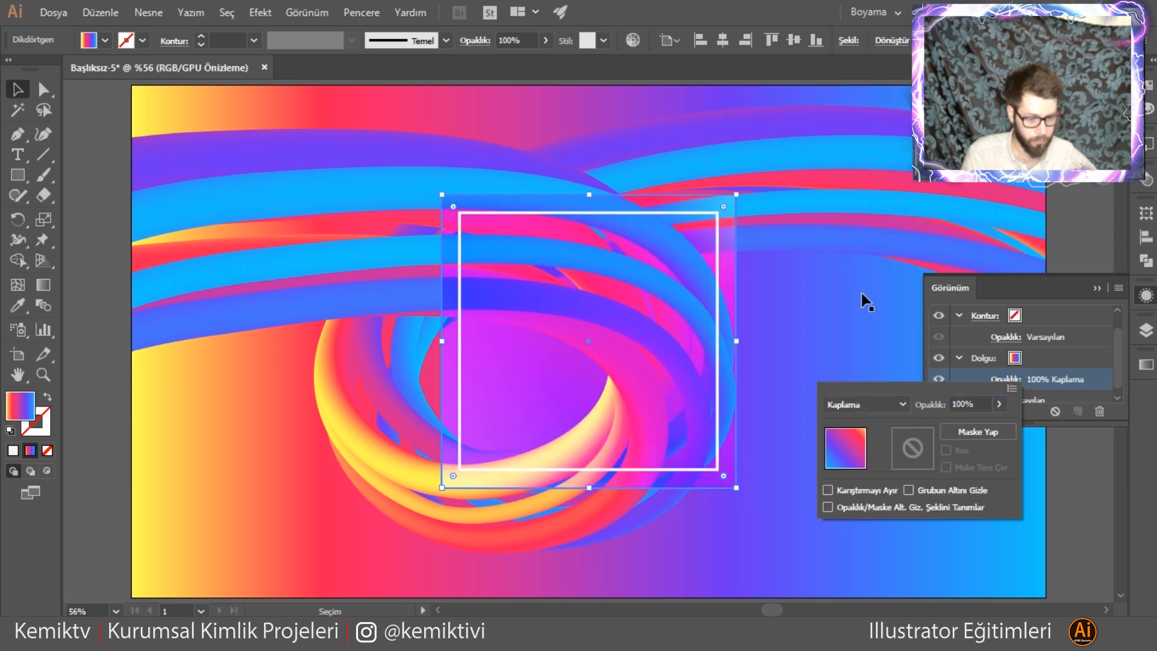
click(881, 409)
click(862, 192)
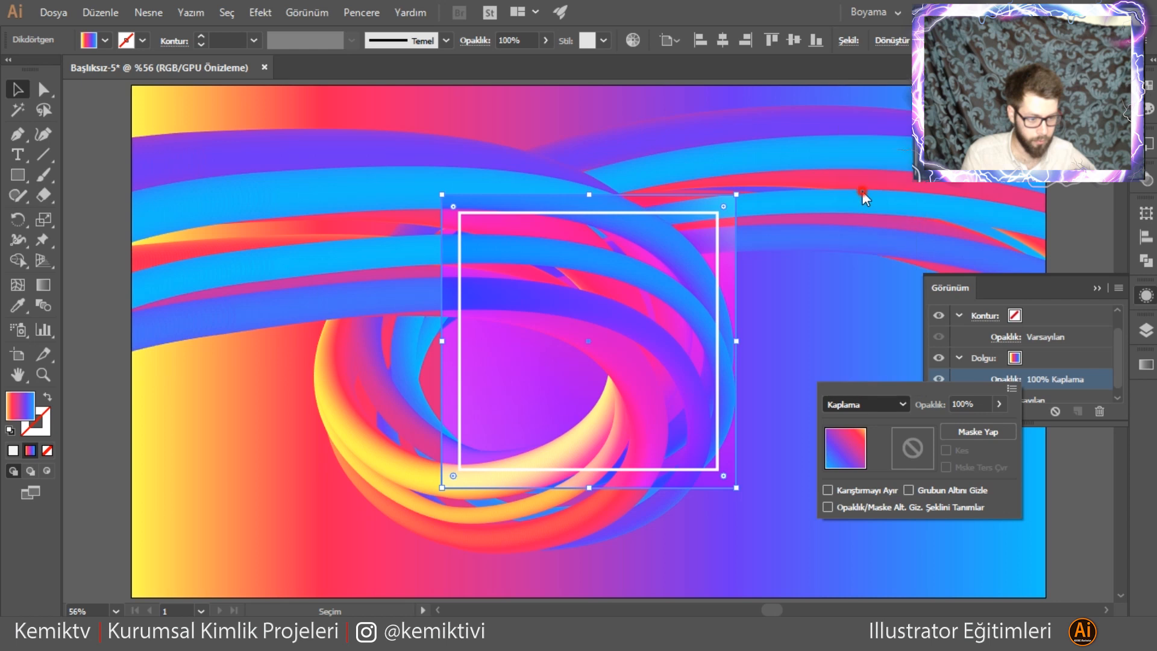
click(867, 403)
click(856, 172)
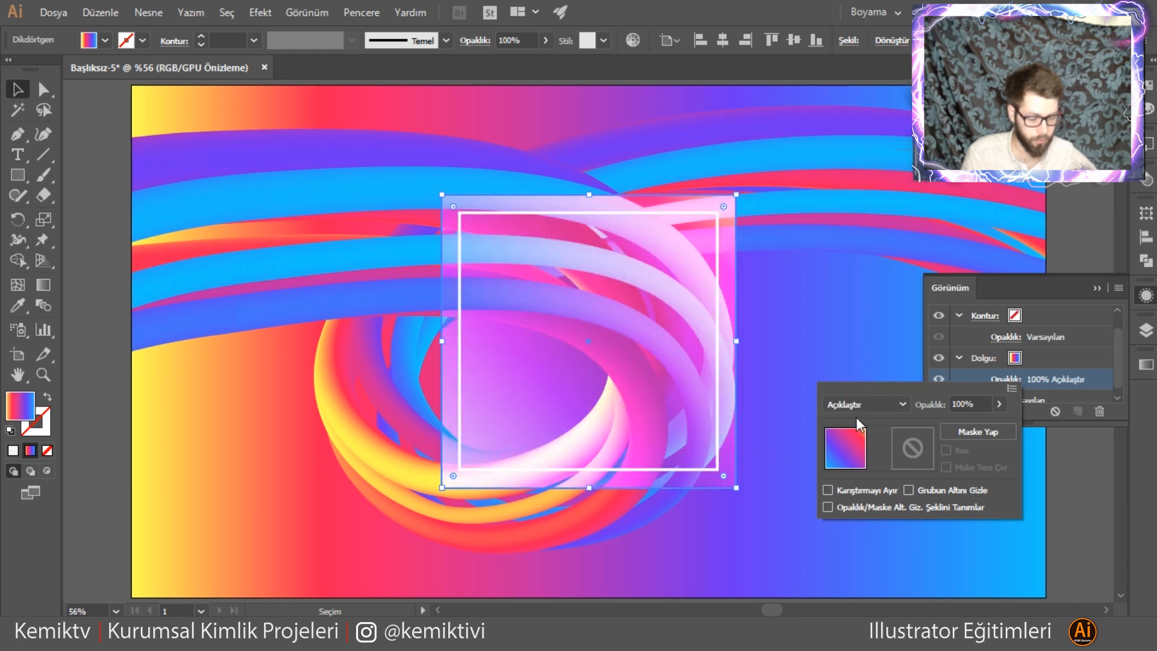
- Try the Kaplama and Koyulaştır blending modes on the gradient square's fill
click(892, 405)
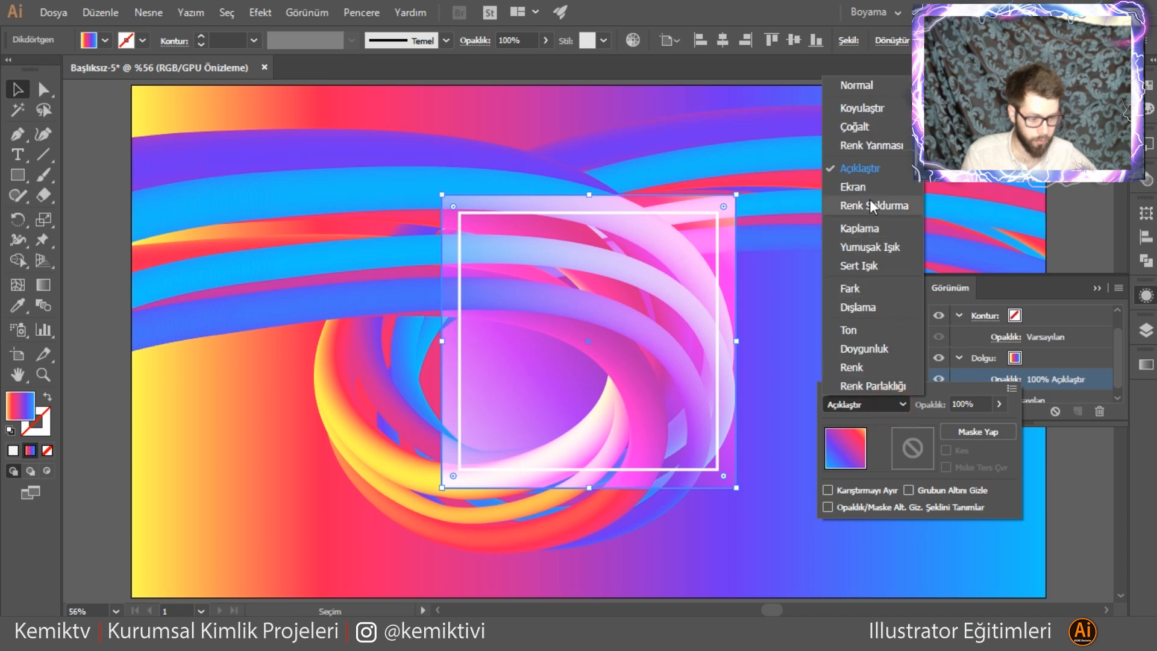
click(875, 224)
click(855, 404)
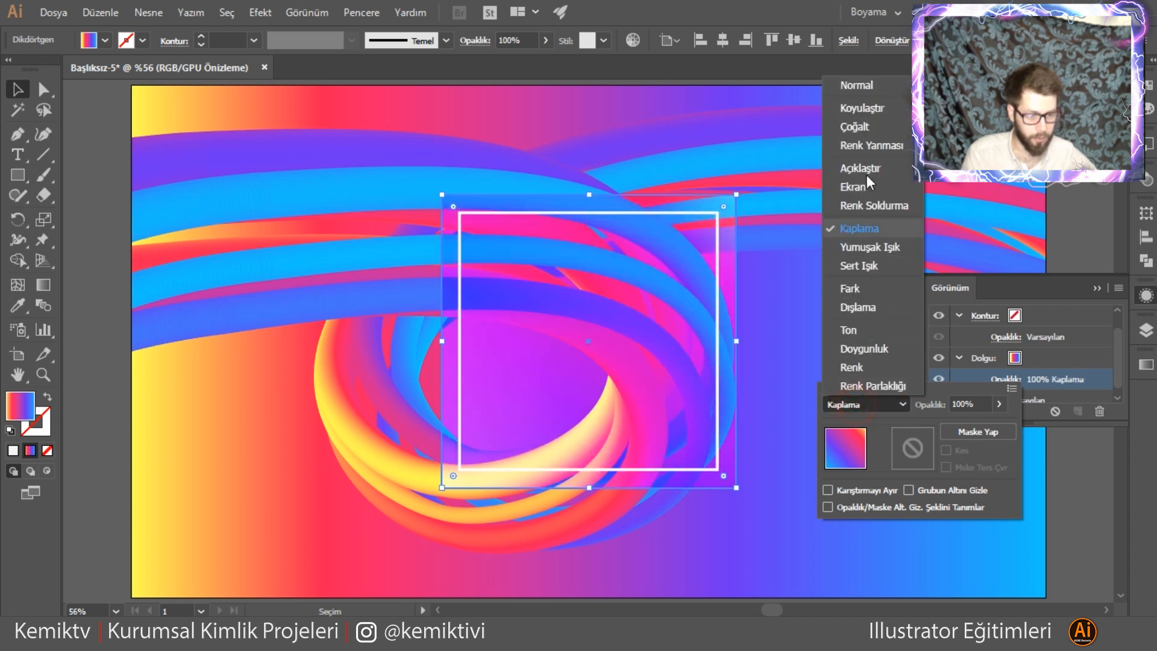
click(868, 107)
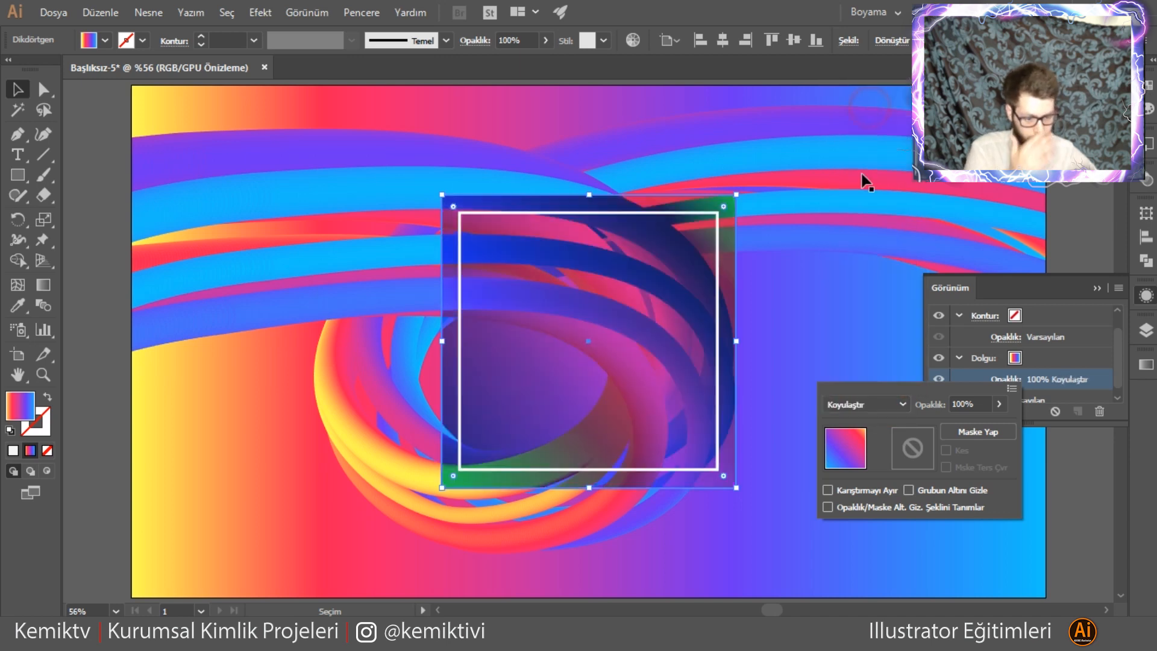
click(853, 229)
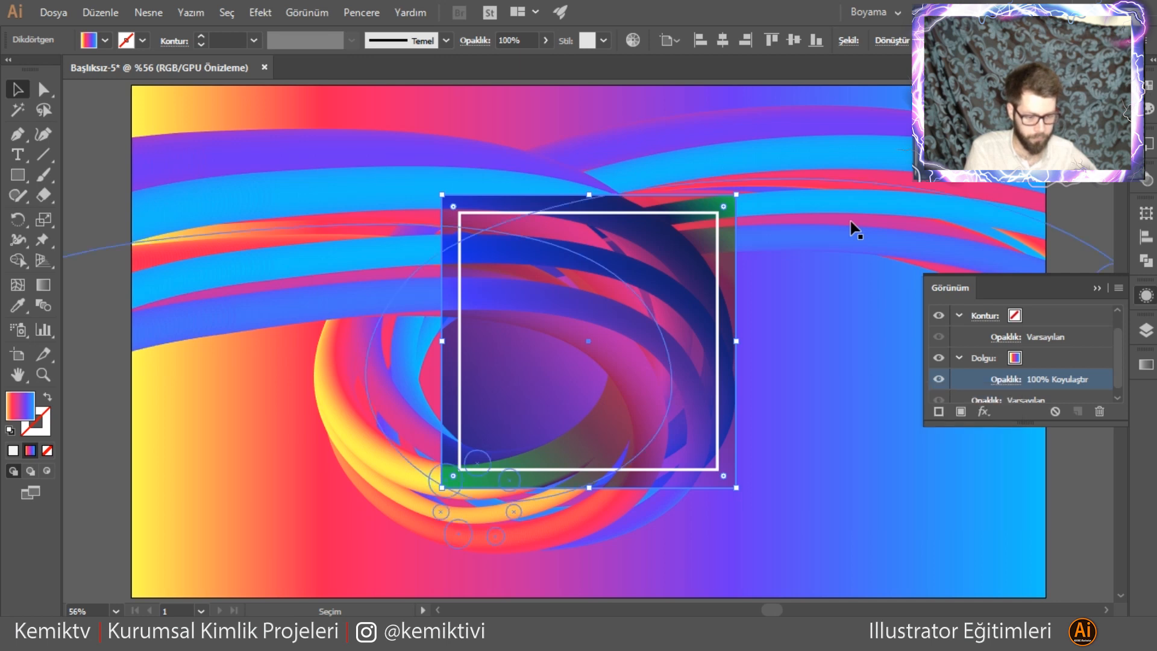
- Reopen the square's fill opacity settings and try the Çoğalt, Renk Yanması and Açıklaştır blending modes
click(1014, 383)
click(898, 412)
click(863, 136)
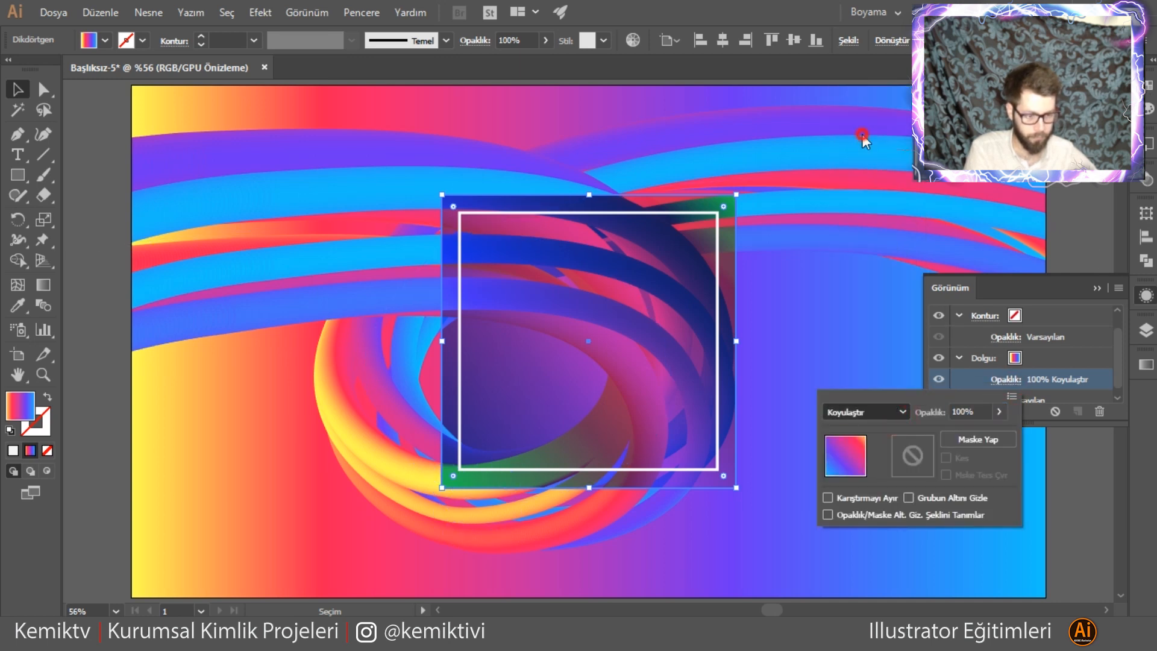
click(868, 412)
click(851, 154)
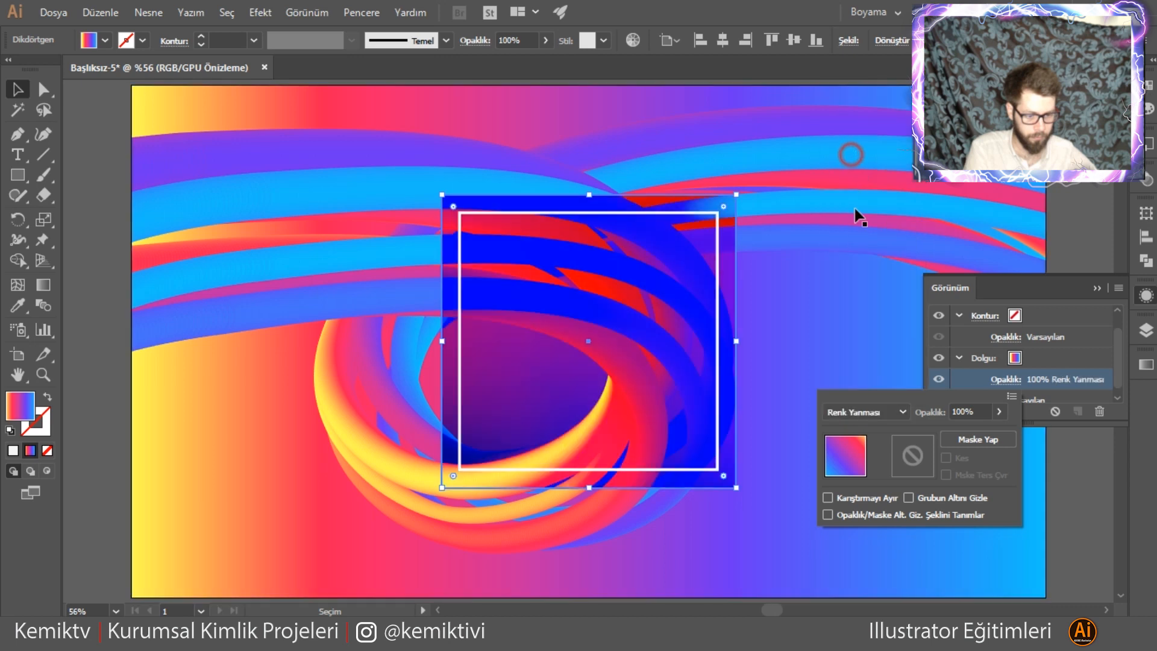
click(870, 412)
click(874, 180)
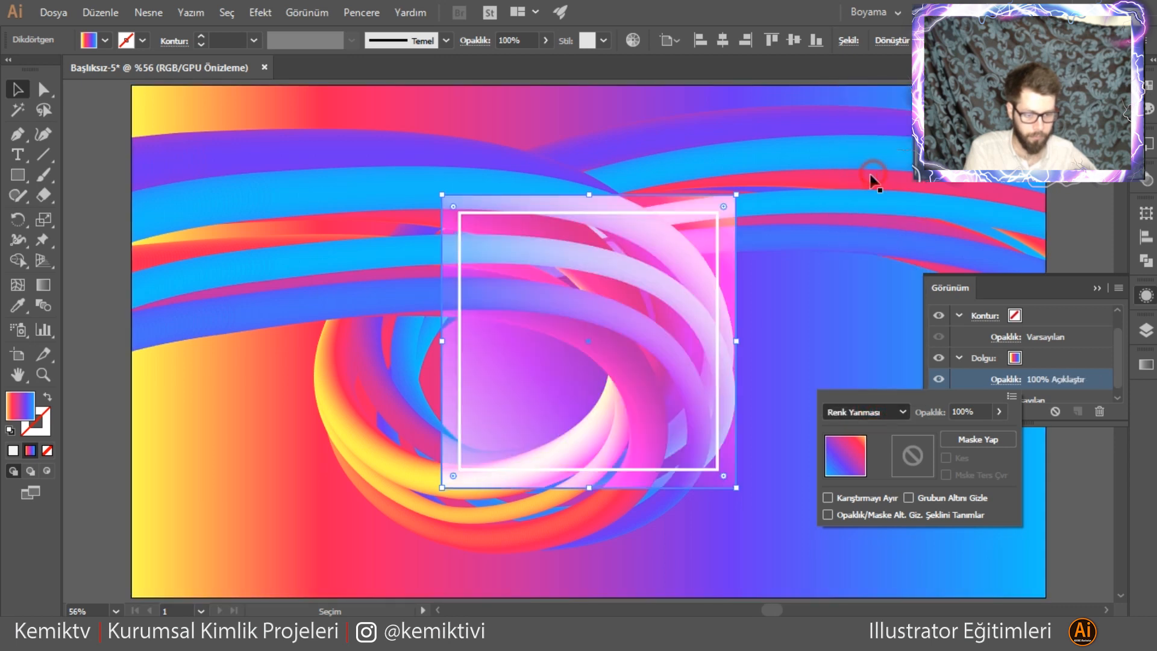
- Try the Ekran and Renk Soldurma blending modes on the square's fill
click(870, 411)
click(878, 197)
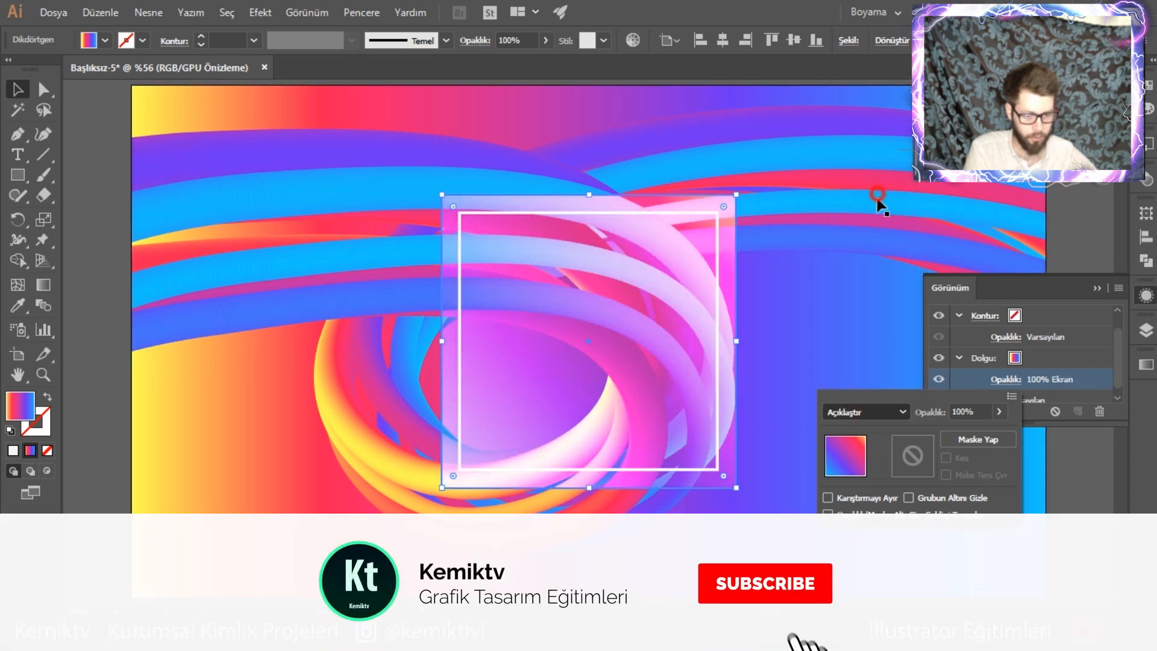
click(870, 411)
click(869, 214)
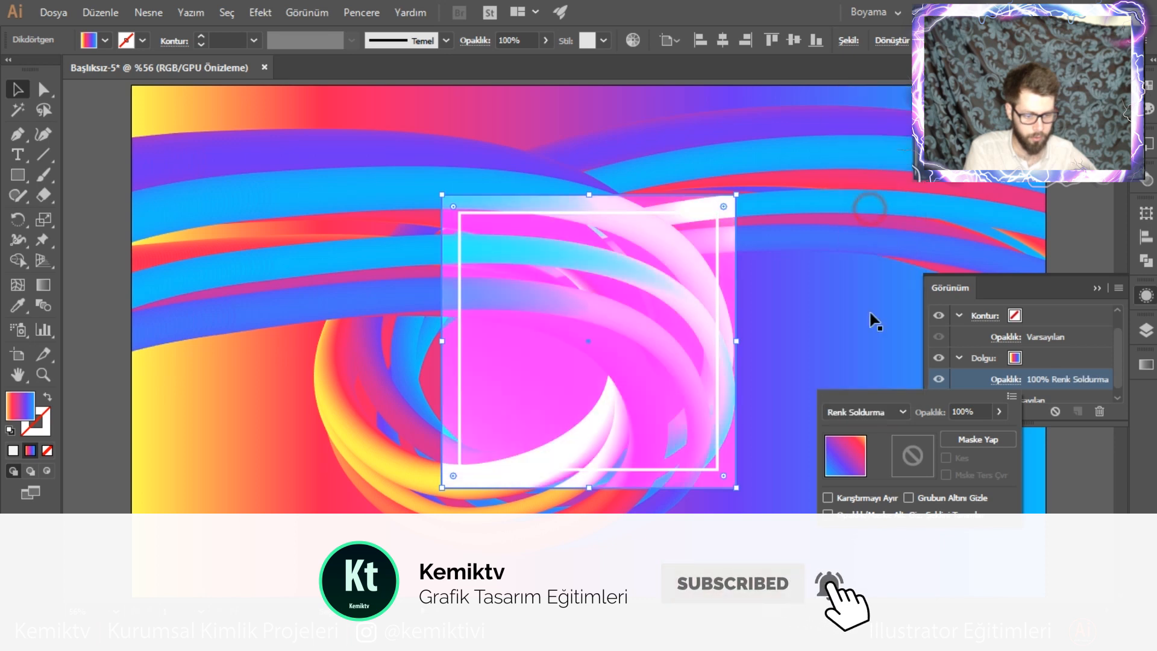
- Try the Fark, Dışlama and Doygunluk blending modes on the square's fill
click(870, 411)
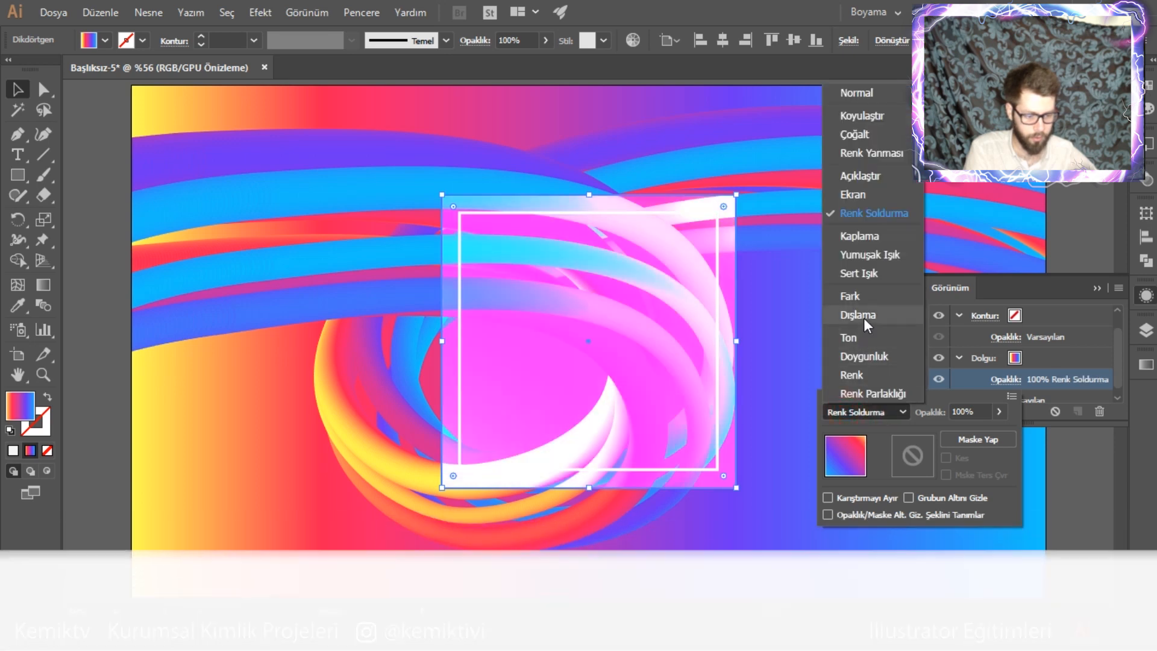
click(866, 296)
click(864, 413)
click(857, 315)
click(869, 411)
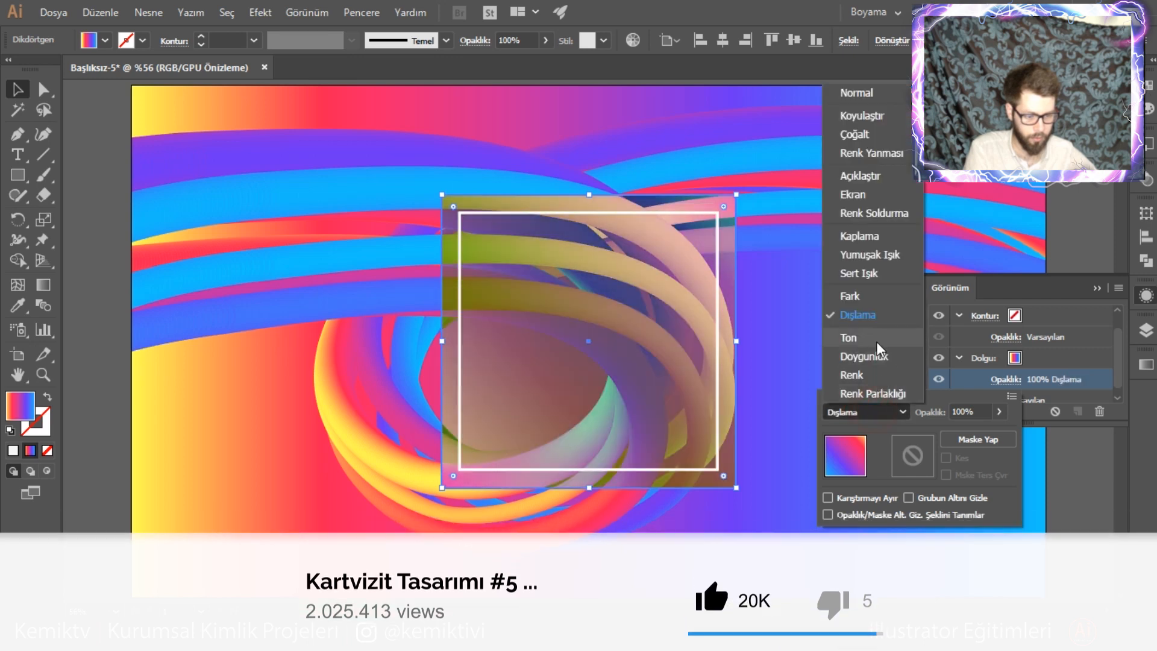
click(880, 349)
click(874, 407)
click(872, 358)
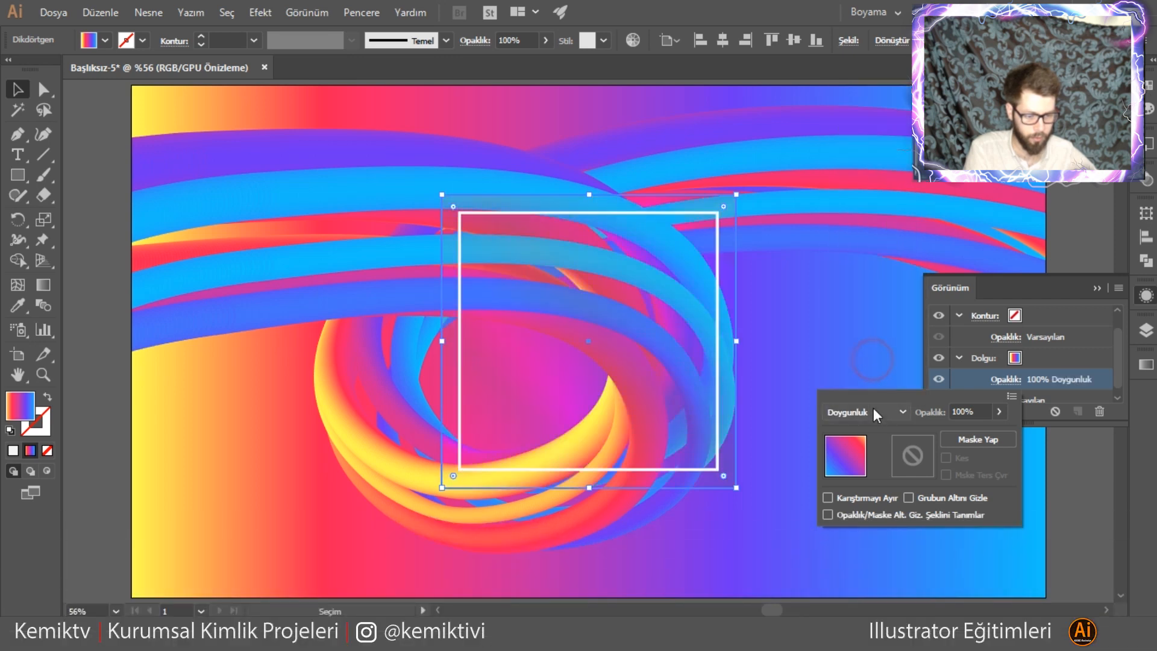
- Compare the Renk and Renk Parlaklığı blending modes on the square's fill, choose Renk and leave its opacity settings
click(873, 408)
click(866, 369)
click(869, 407)
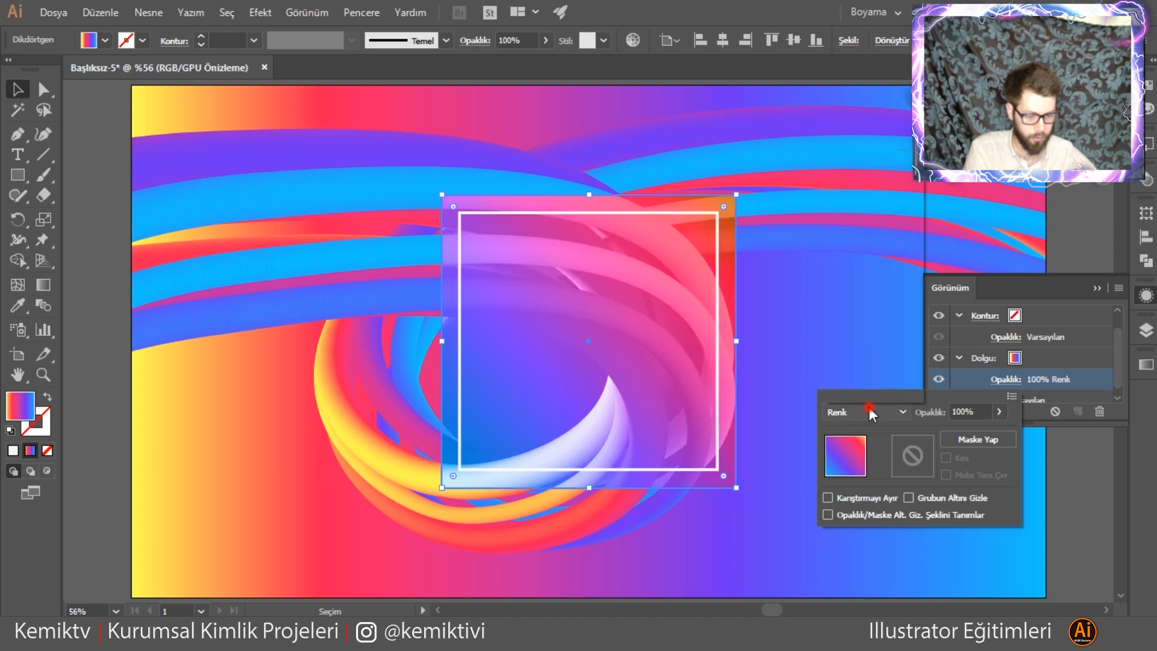
click(875, 392)
click(869, 414)
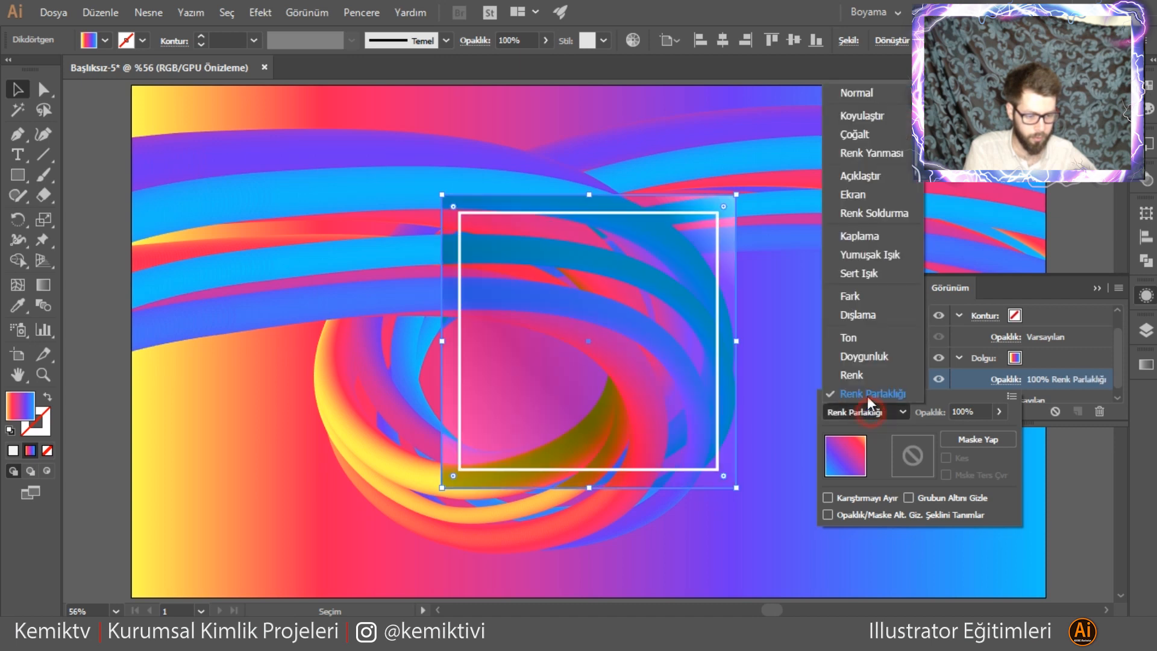
click(863, 378)
click(235, 350)
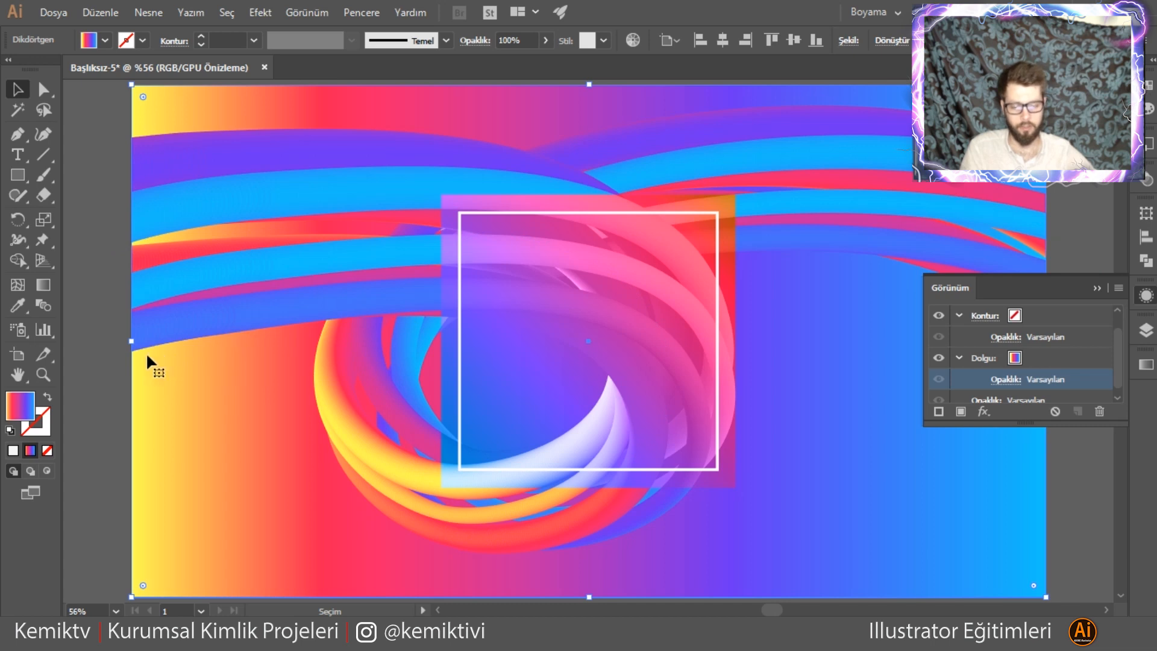
- Reselect the gradient square, try the Açıklaştır and Ekran blending modes on its fill, and close the opacity settings
click(568, 349)
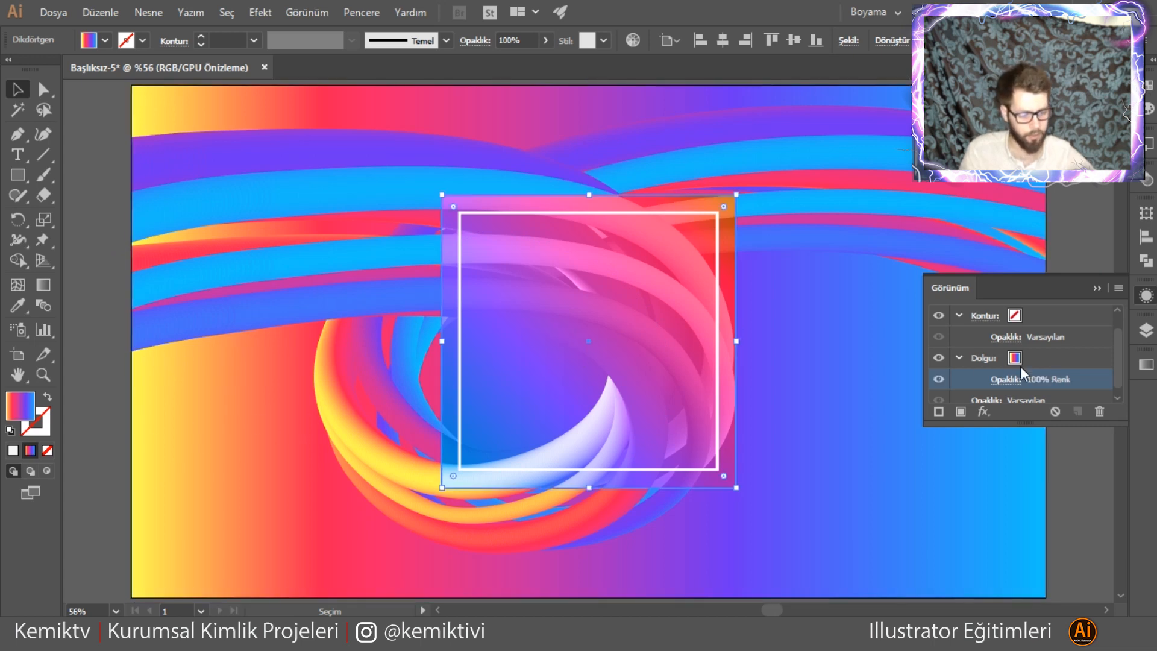
click(1006, 378)
click(859, 411)
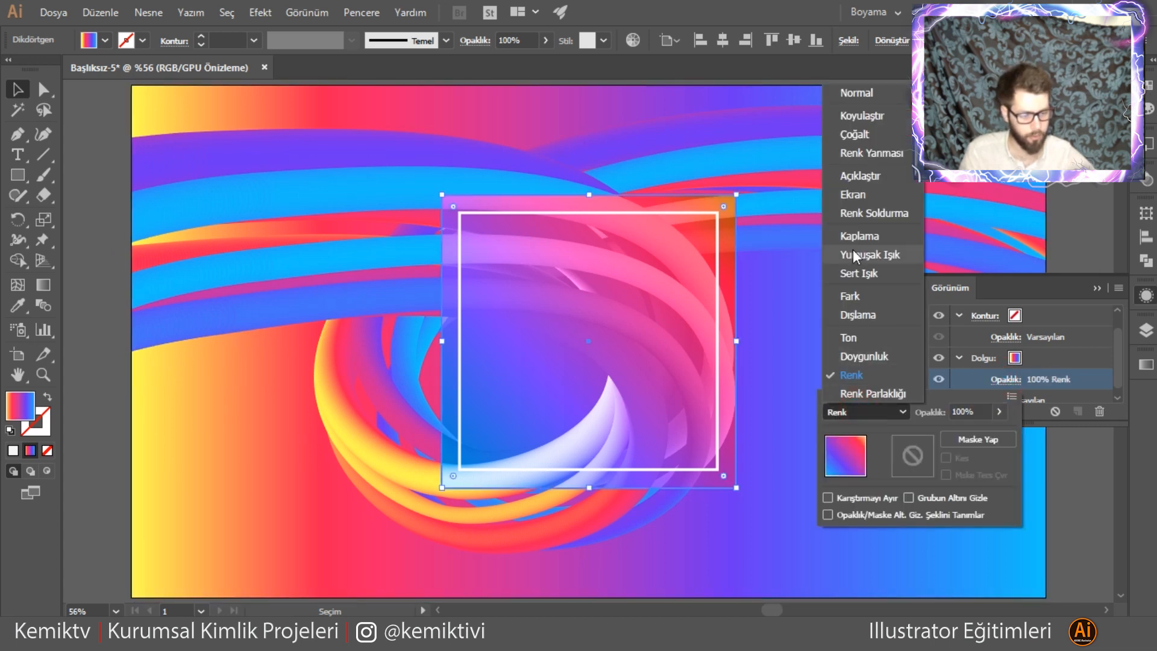
click(869, 182)
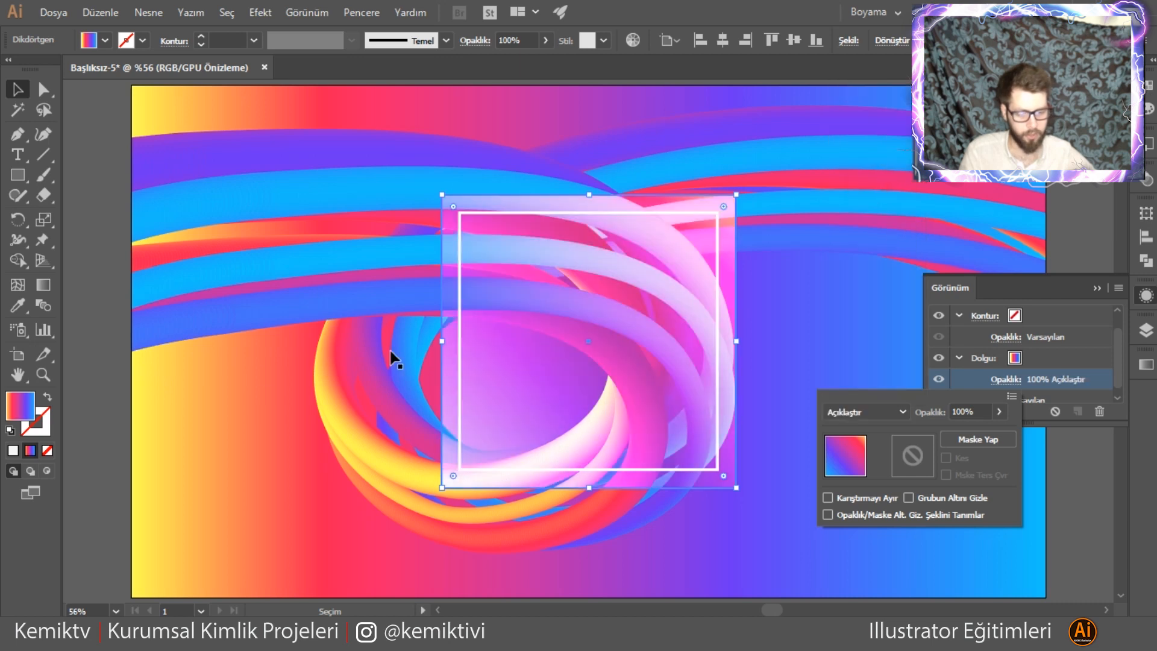
click(820, 411)
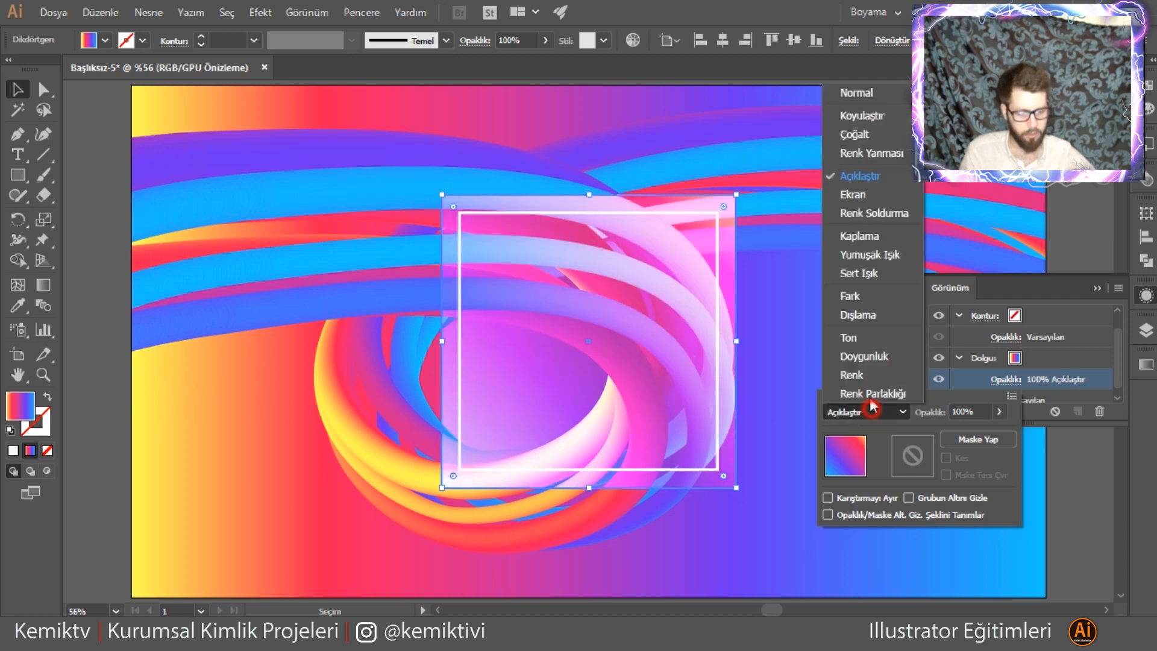
click(863, 194)
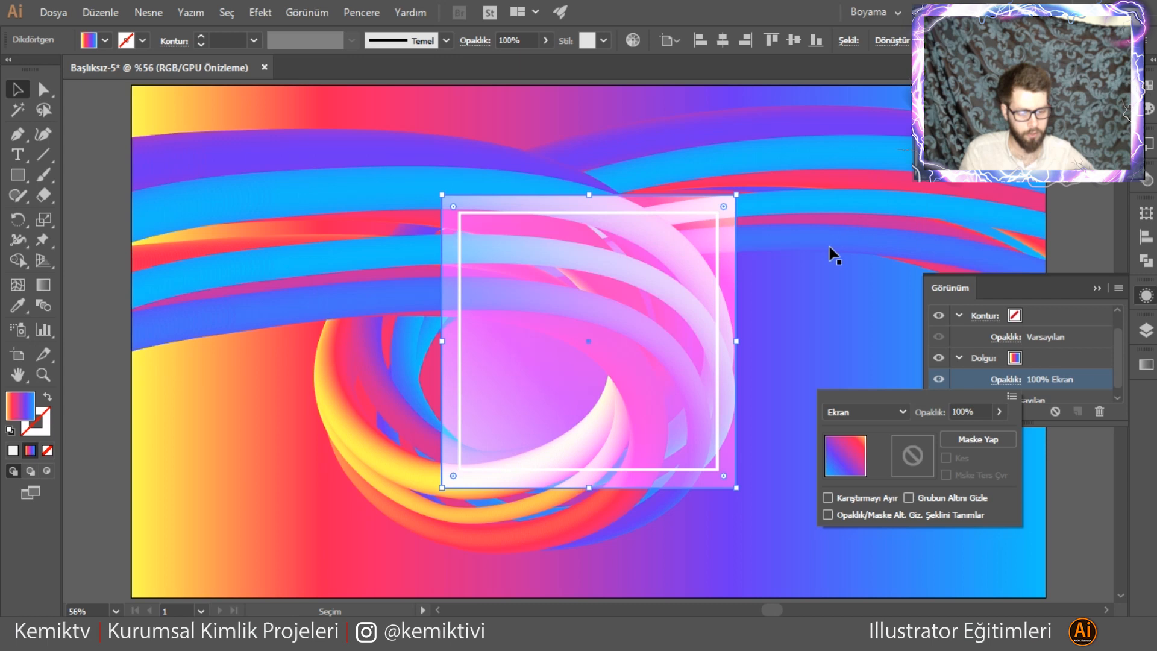
click(90, 326)
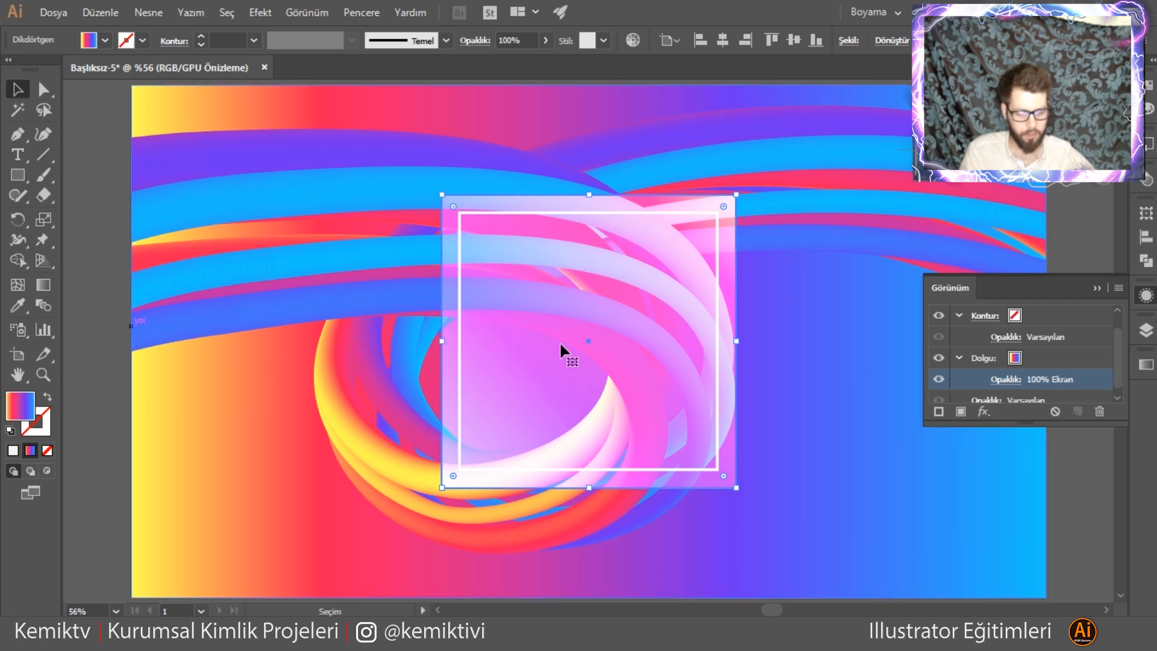
- Set the blending mode of the gradient square's fill to Renk and deselect it
click(993, 377)
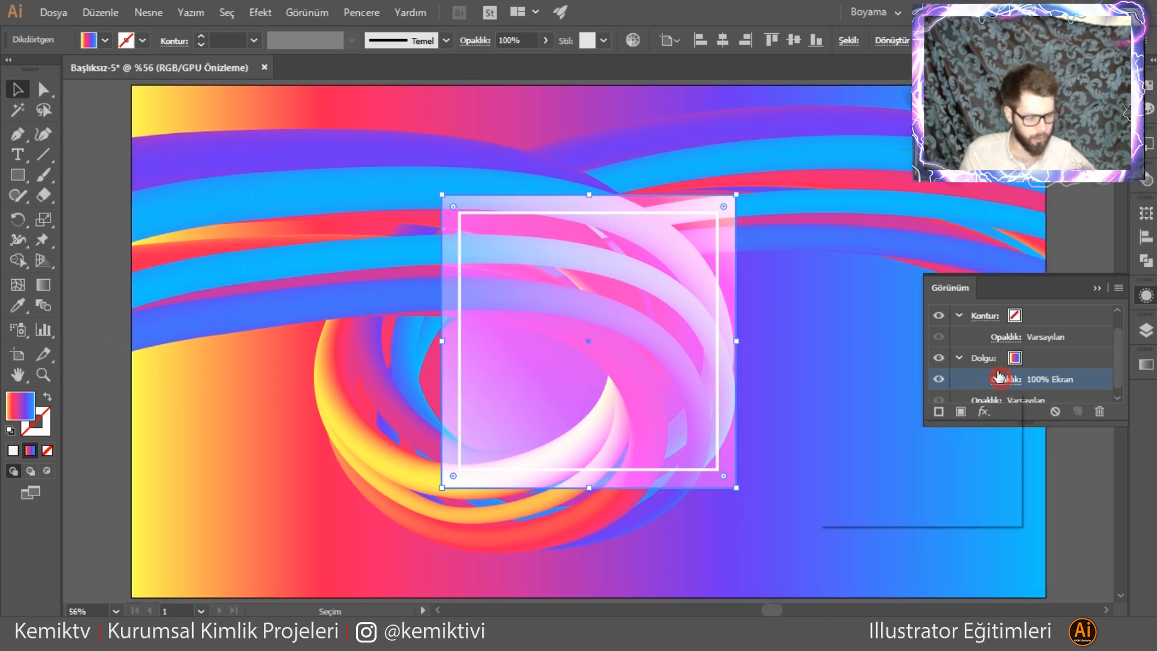
click(900, 411)
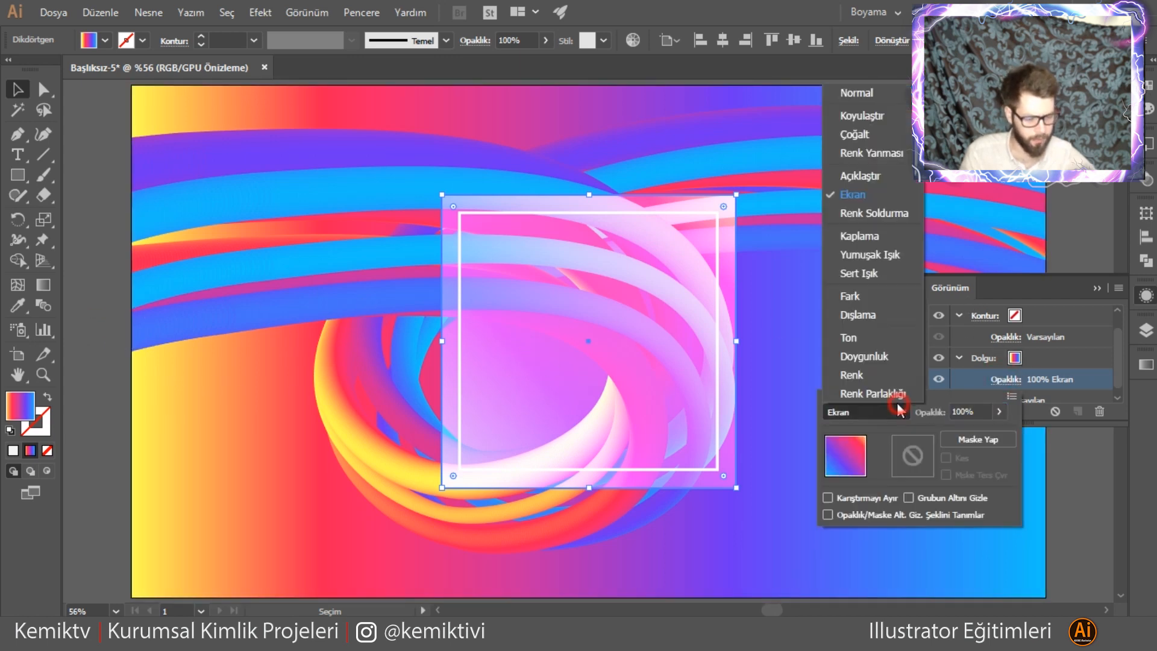
click(868, 368)
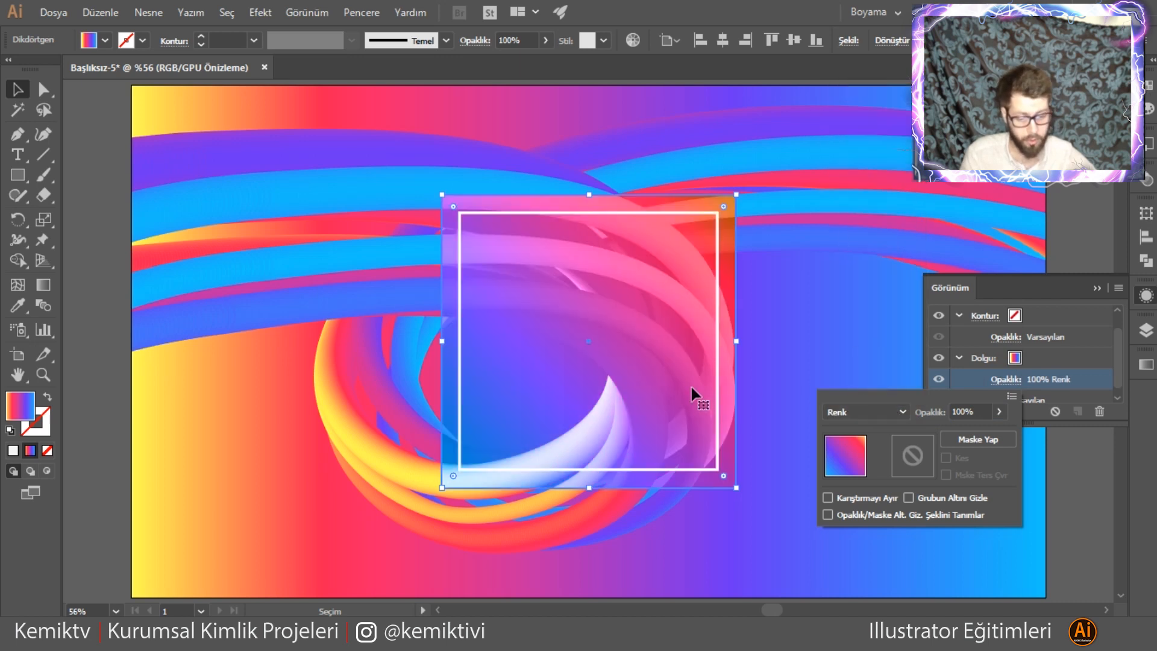
click(120, 318)
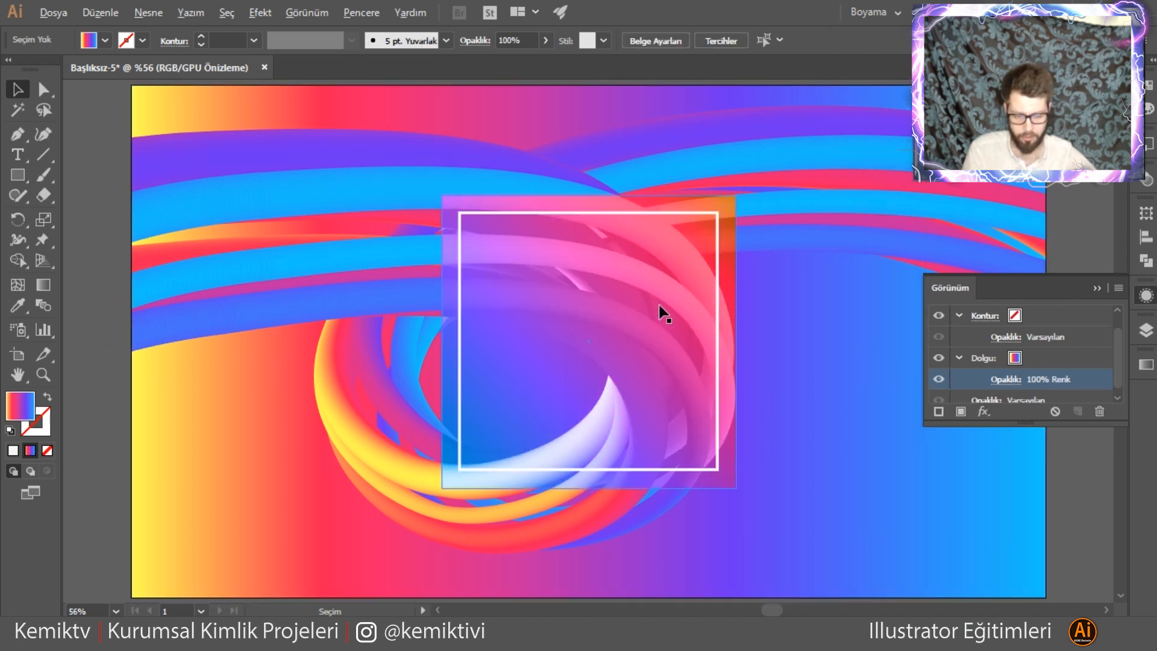
scroll(664, 313, down, 2)
click(276, 348)
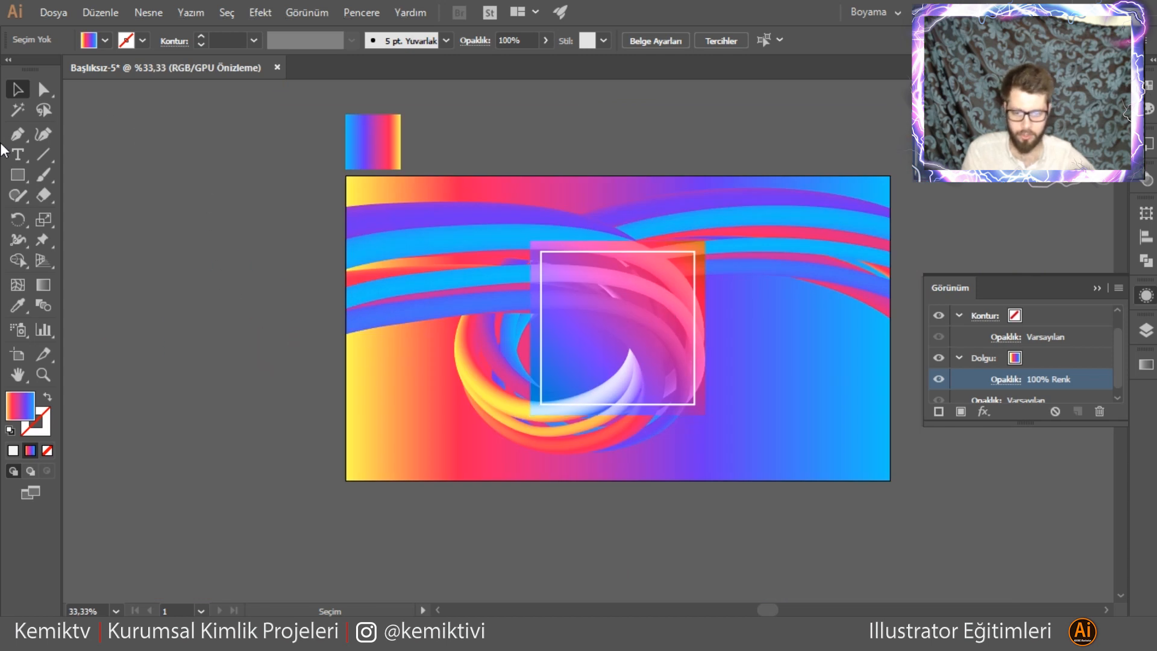
click(17, 154)
key(Escape)
key(Delete)
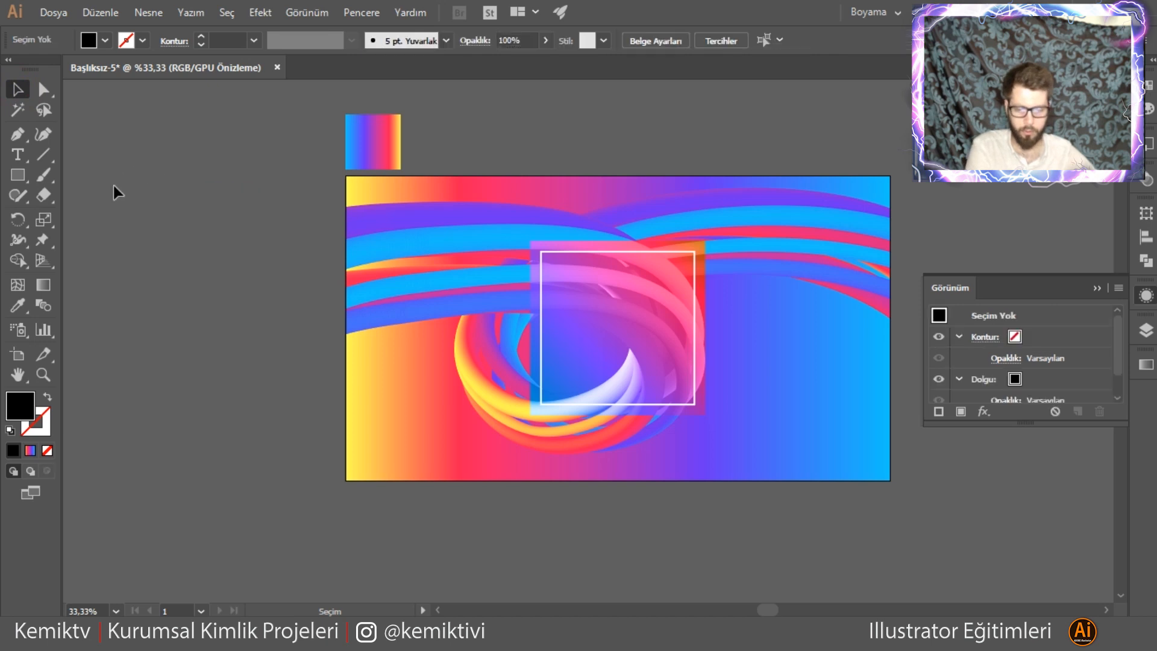
- Enter the text A' in Myriad Pro on the empty canvas beside the artboard and scale it to about 382 pt
click(17, 154)
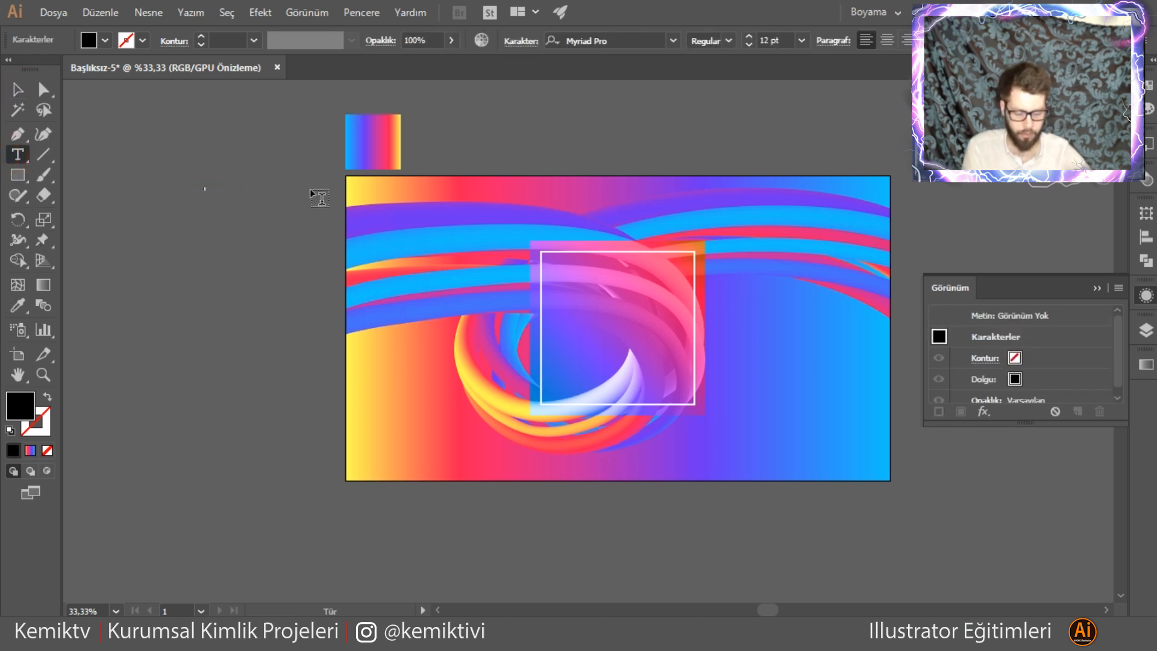
click(18, 88)
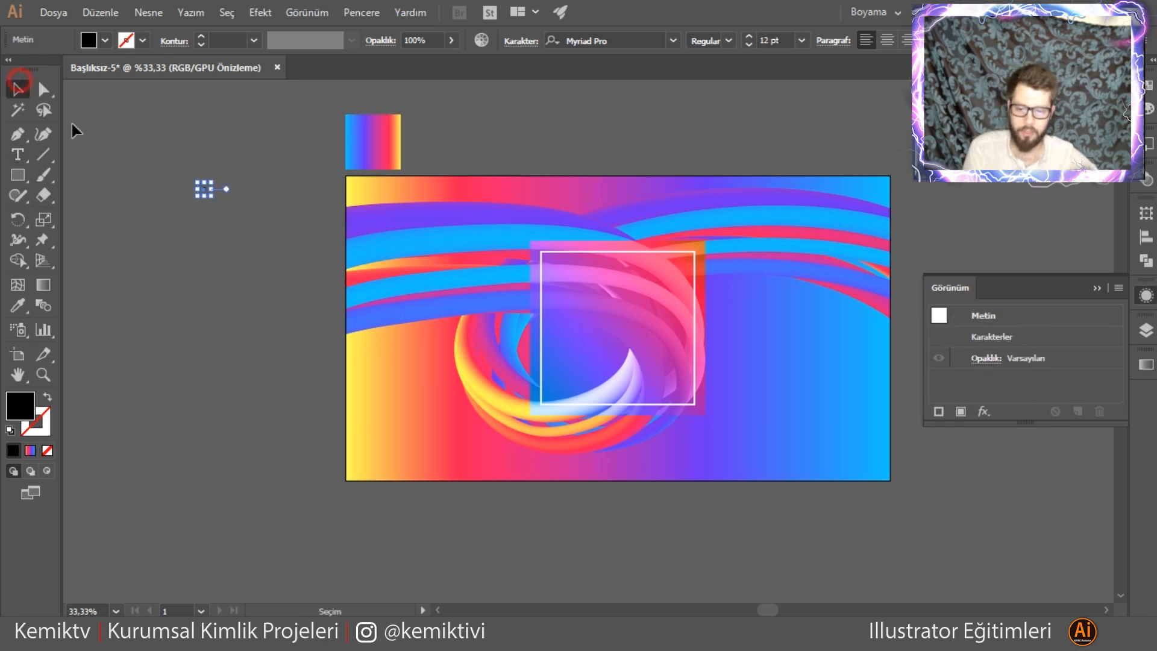
drag(206, 188, 246, 247)
- Switch the keyboard layout to Türkçe Q and replace the apostrophe in the text with i so it reads Ai
click(1028, 634)
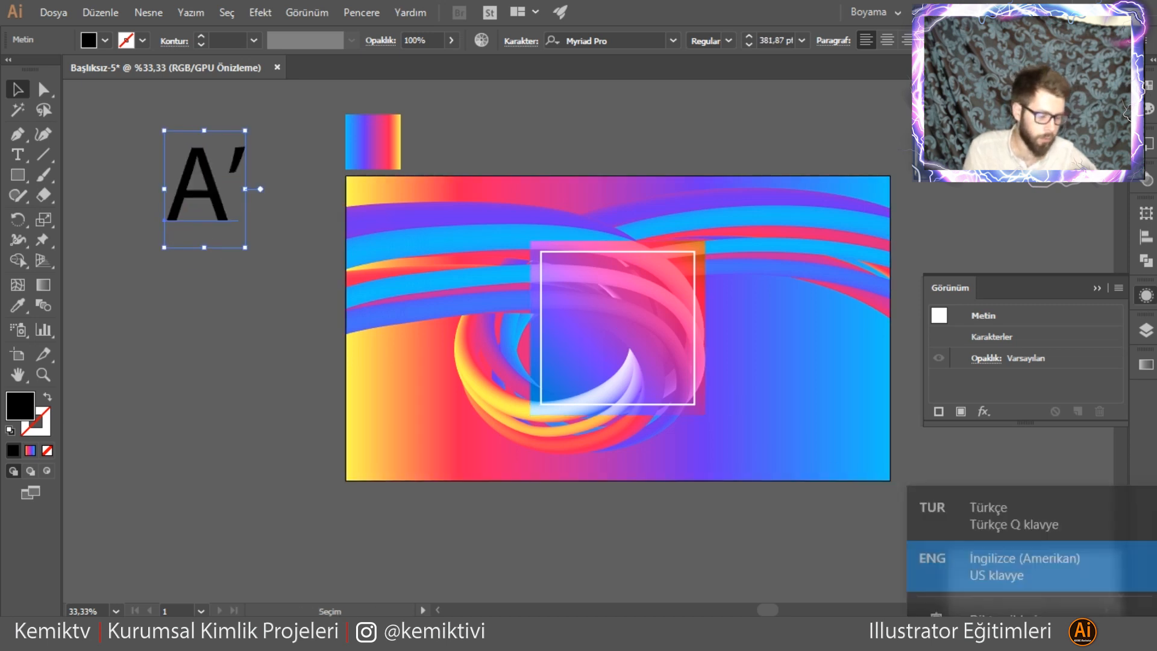
click(999, 490)
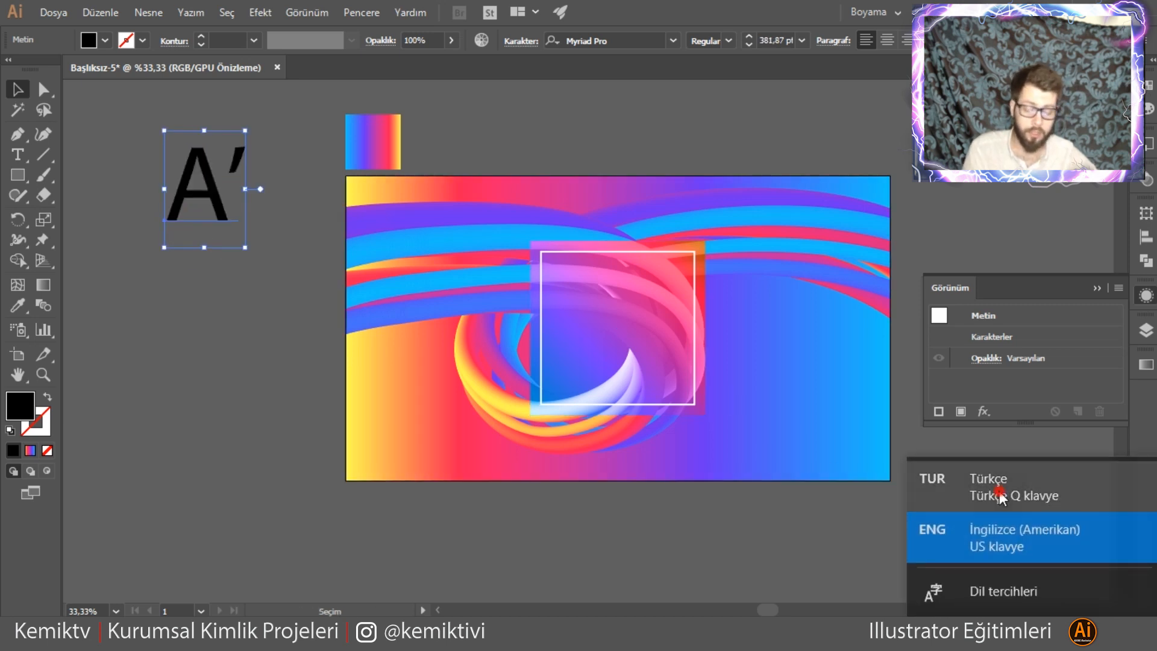
double_click(213, 177)
key(shift+Left)
text(i)
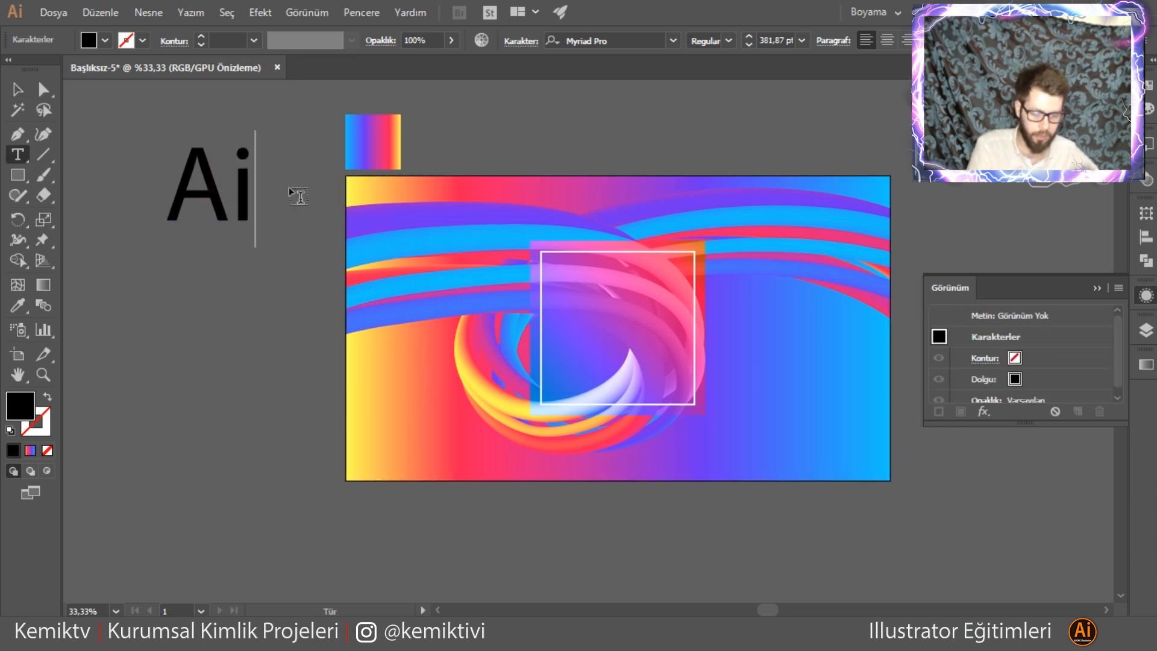
click(17, 90)
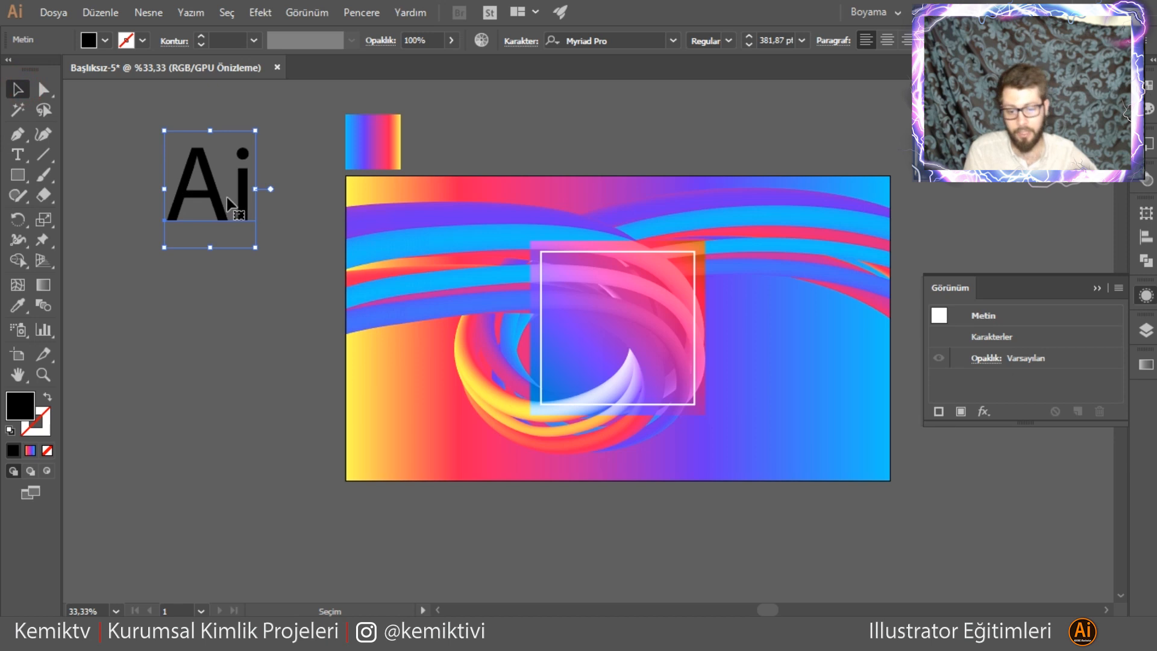
- Move the Ai text inside the white frame and set its font style to Semibold
drag(225, 192, 627, 311)
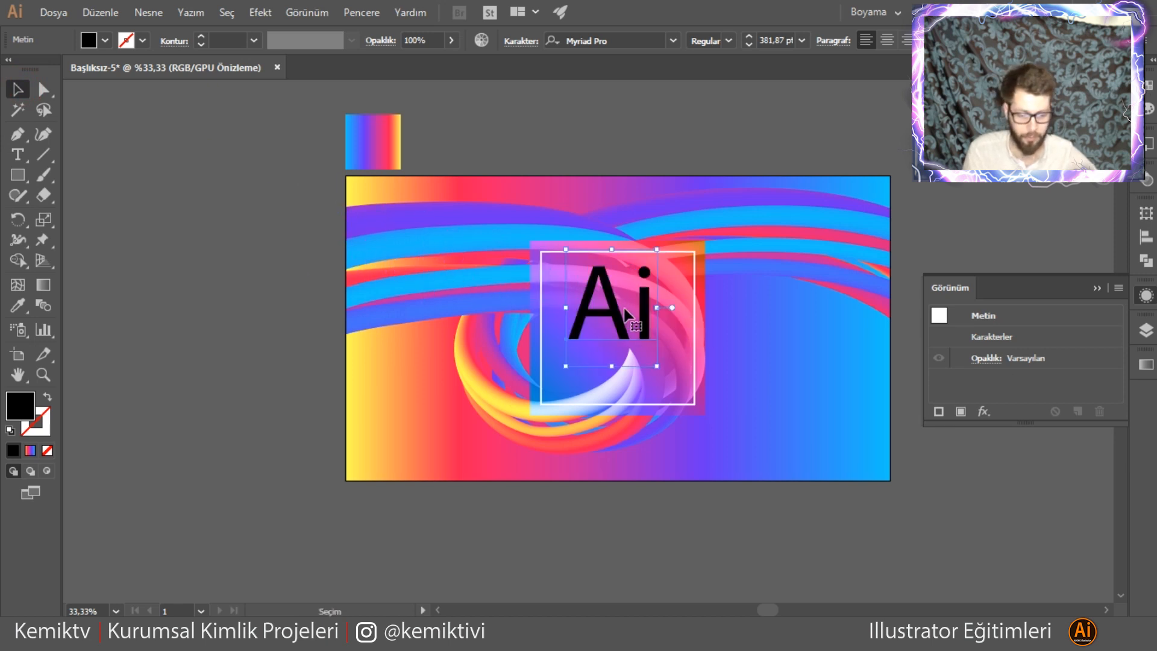
click(728, 42)
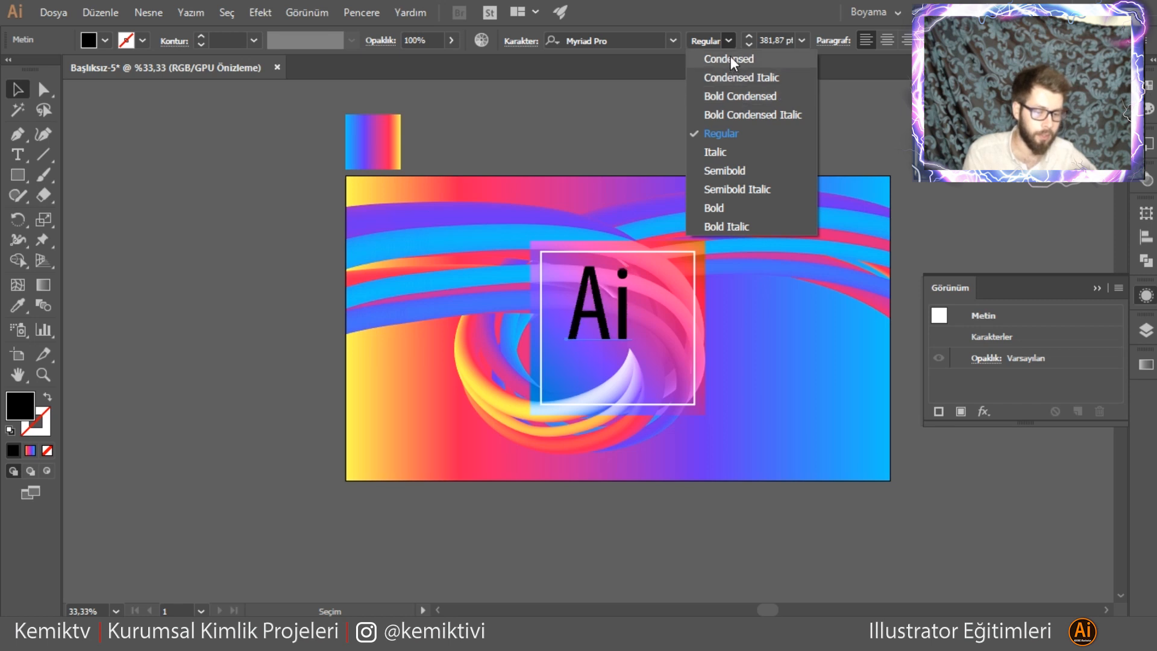
click(733, 172)
click(152, 170)
- Scale the Ai text down to about 307 pt within the white frame
click(638, 310)
drag(612, 369, 610, 343)
scroll(687, 298, up, 1)
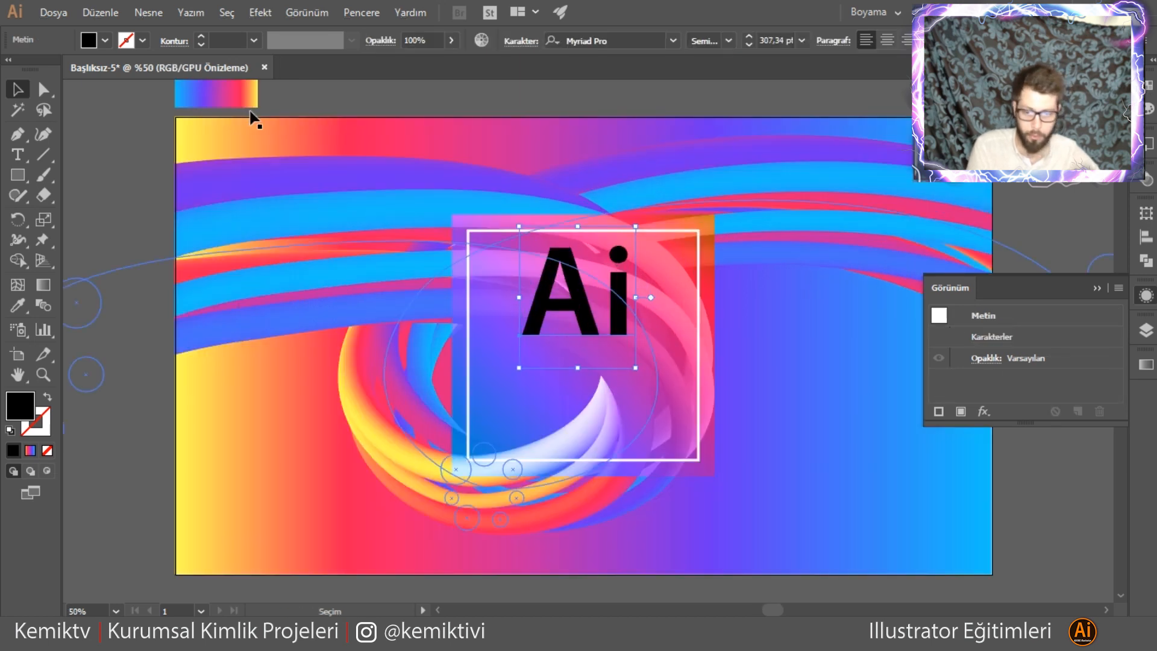
- Fill the Ai text with white and centre it horizontally with the white frame
click(104, 41)
click(37, 72)
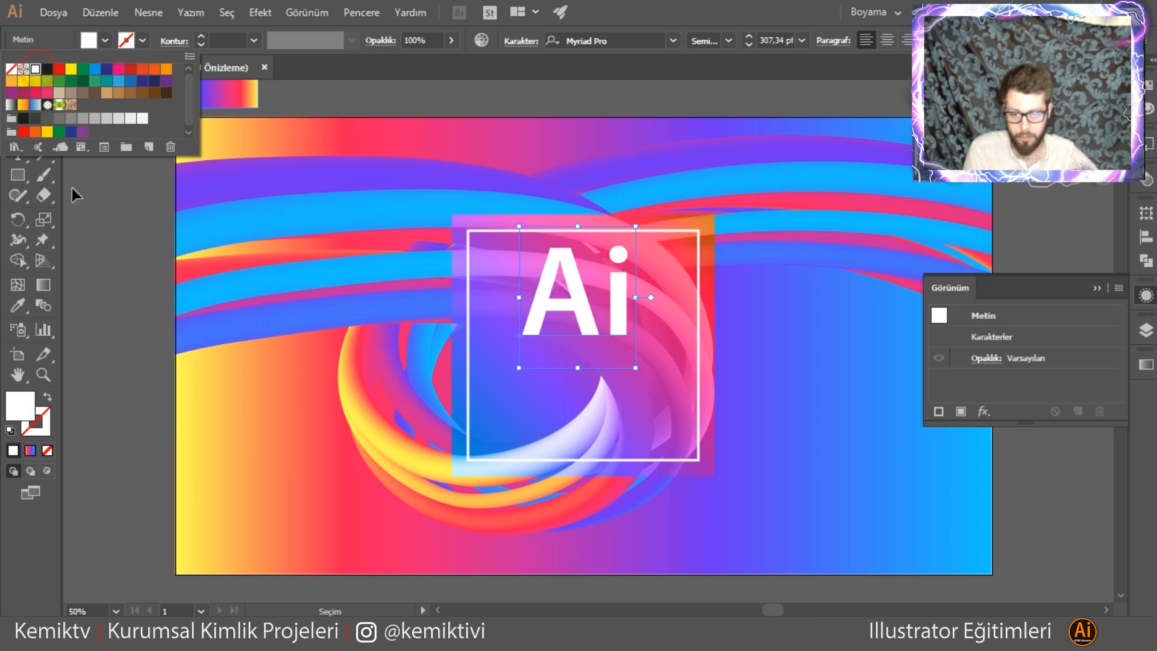
click(96, 215)
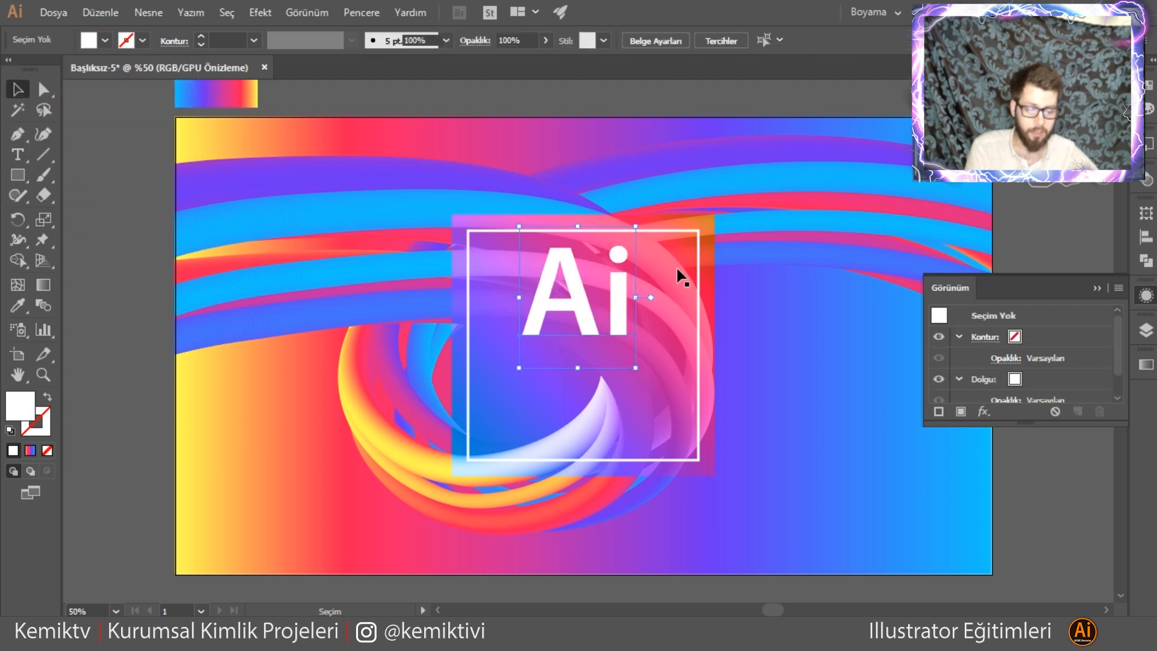
shift+click(699, 281)
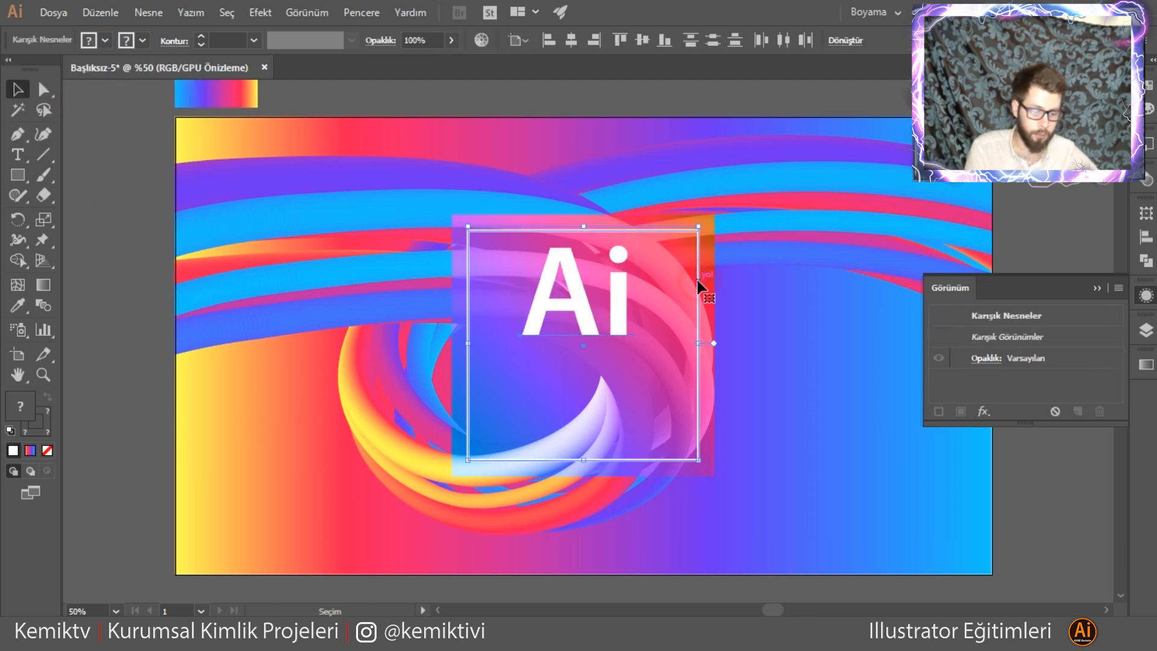
click(571, 41)
- Place a smaller copy of the Ai text, about 188 pt, beneath it and replace its wording with Abstract
click(580, 304)
drag(581, 305, 587, 427)
double_click(613, 395)
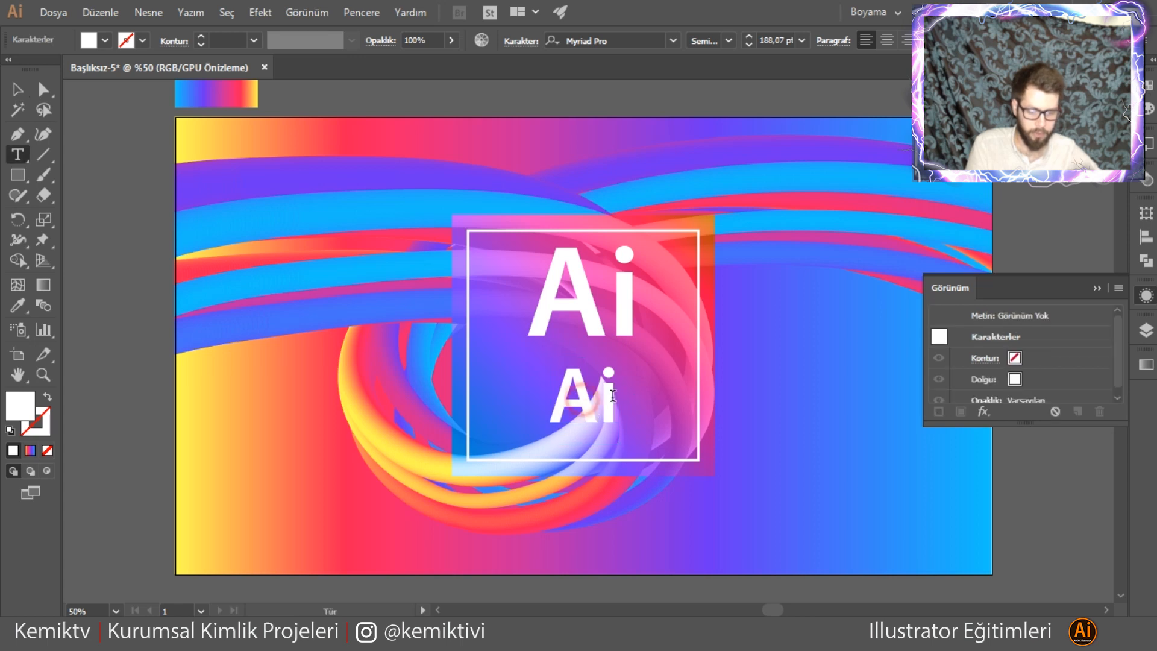
double_click(616, 393)
text(Ab)
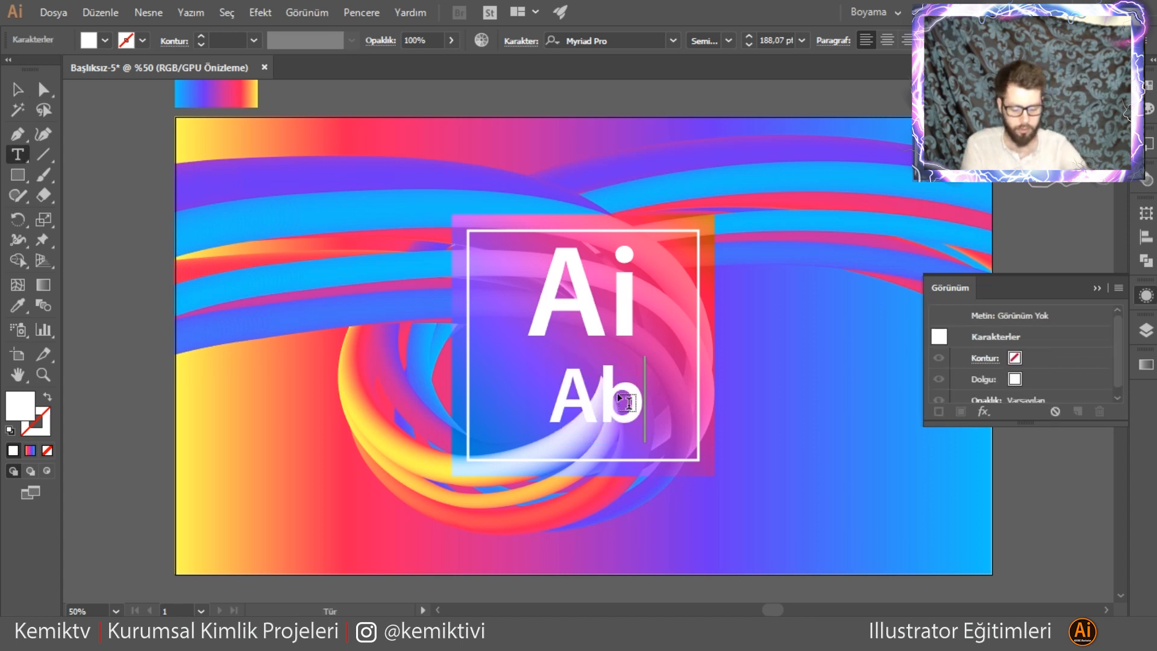
text(st)
key(BackSpace)
key(BackSpace)
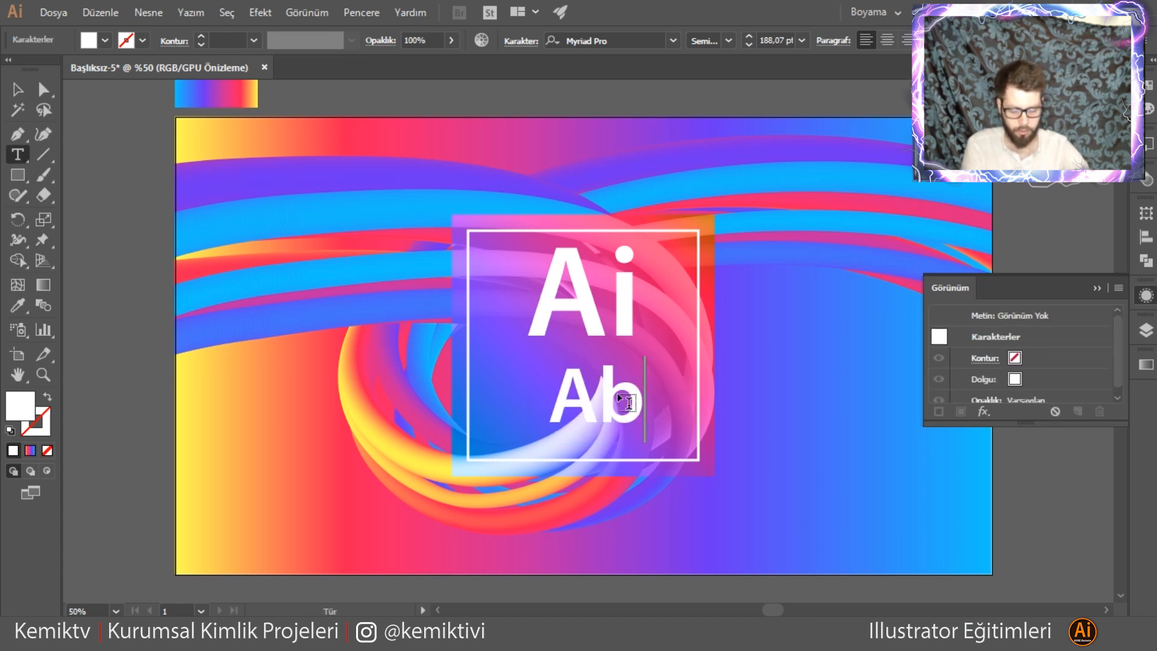
text(stract)
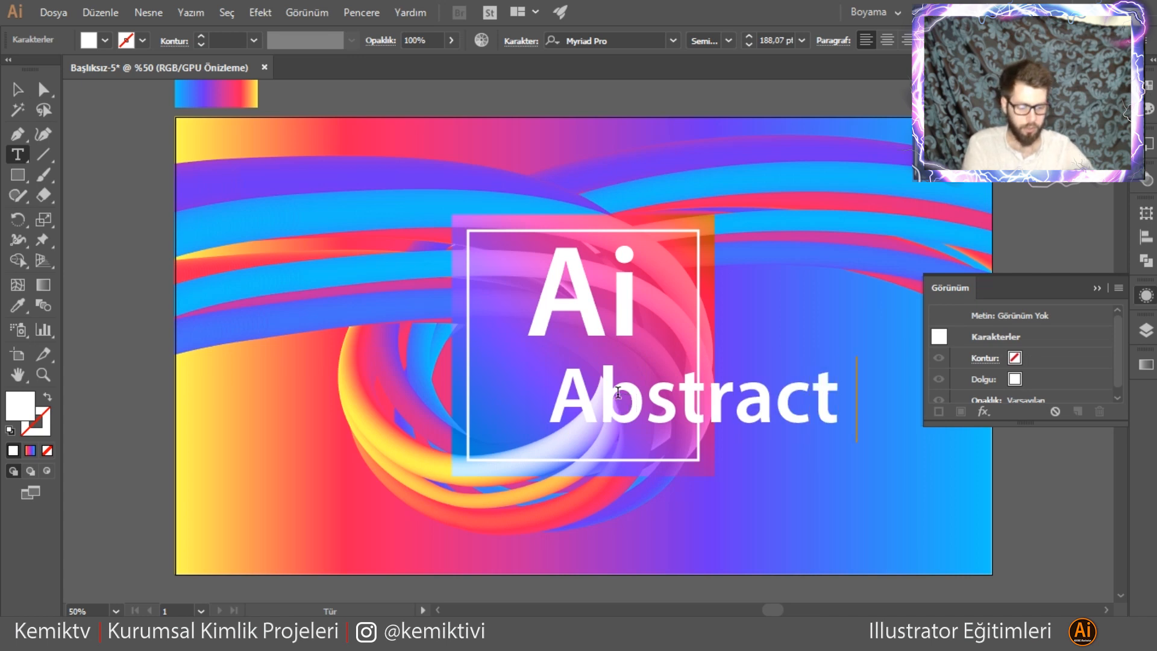
key(BackSpace)
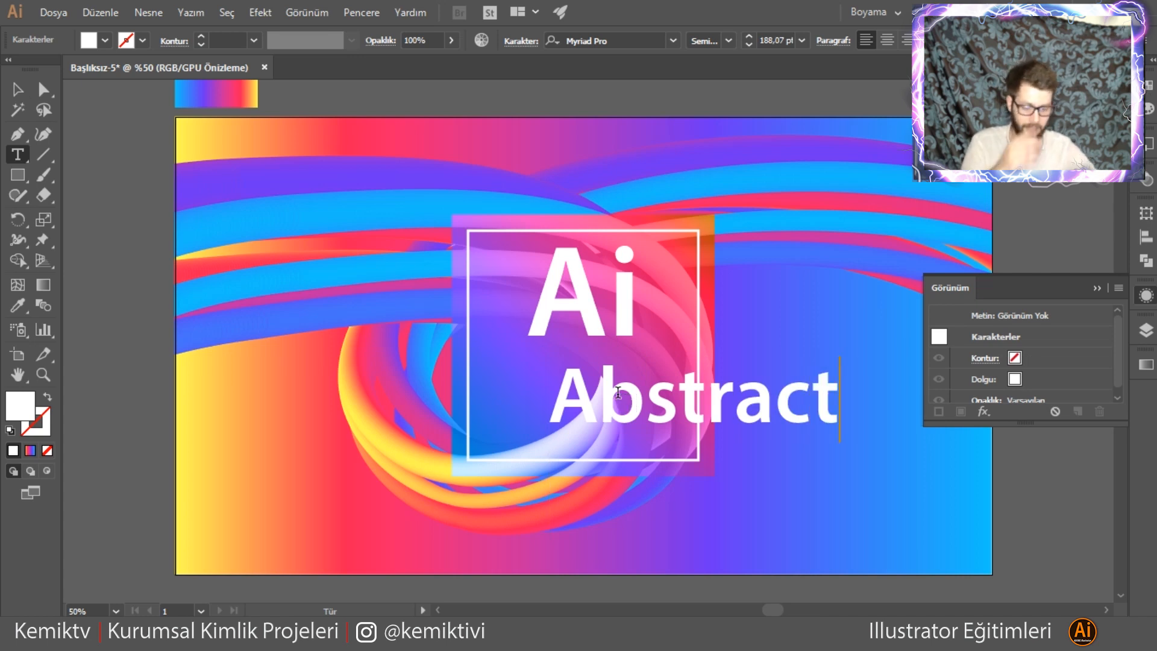
- Scale the Abstract text down to about 130 pt below Ai and centre it horizontally with the white frame
click(17, 89)
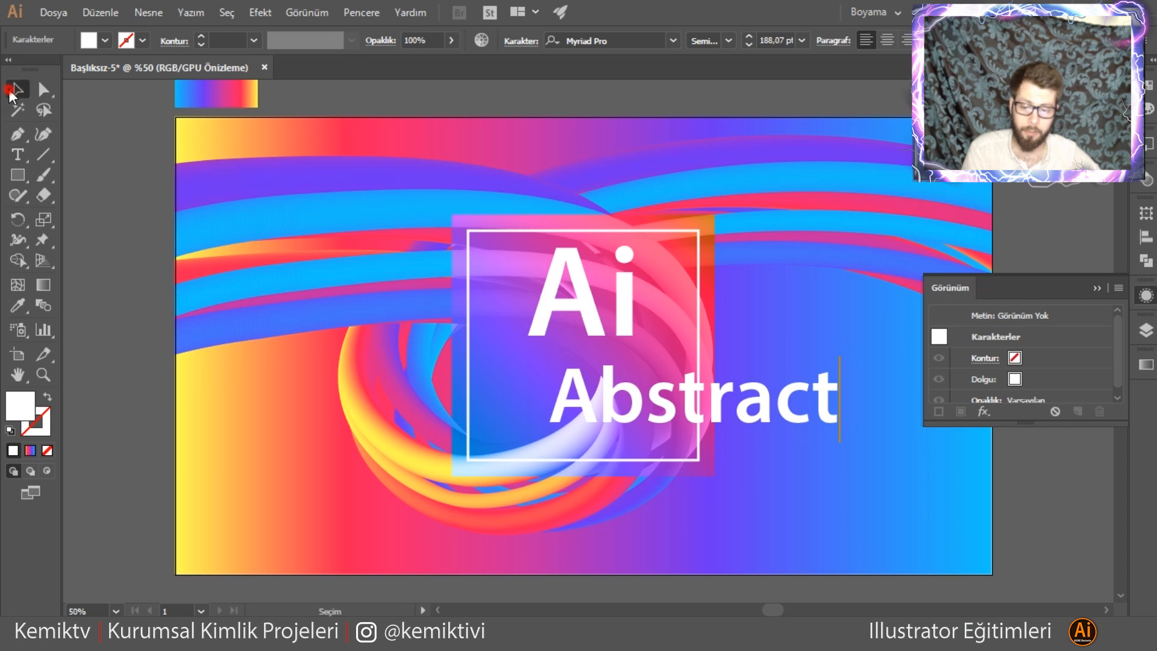
drag(844, 441, 780, 422)
drag(663, 394, 599, 395)
drag(710, 382, 686, 380)
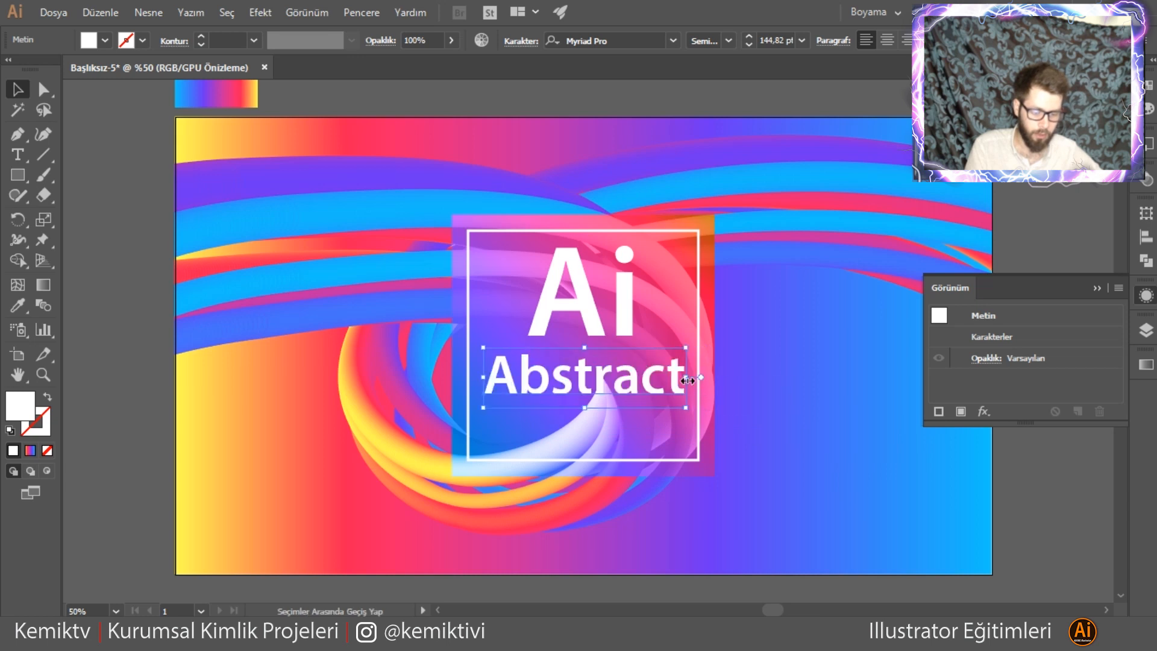
shift+click(698, 324)
click(570, 42)
click(661, 90)
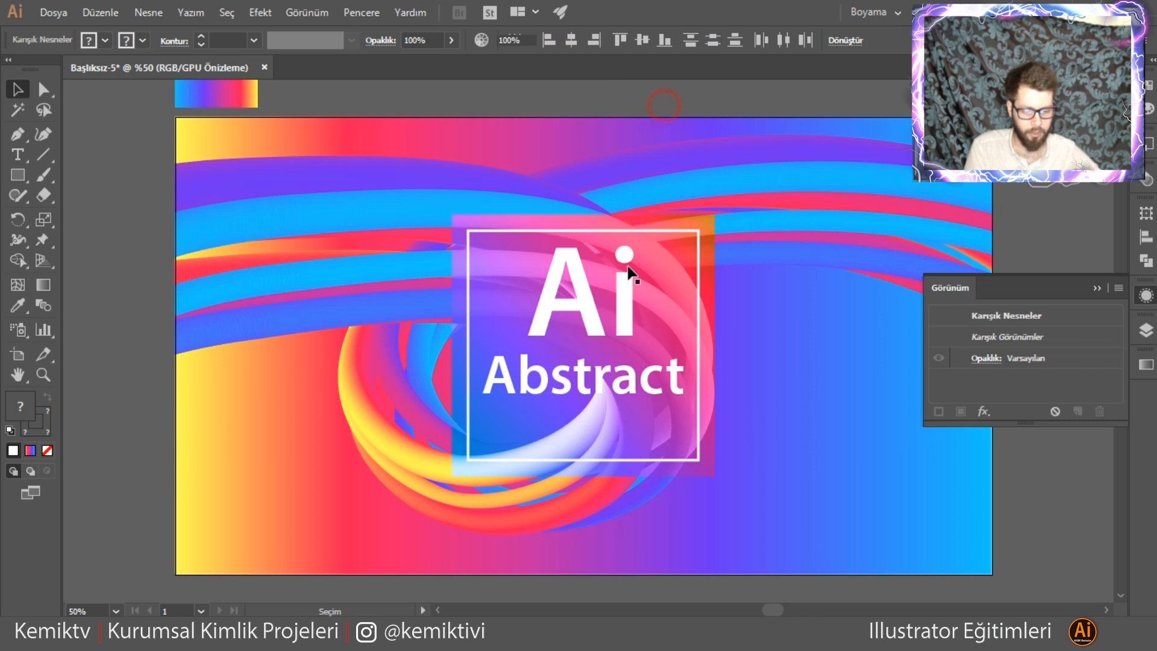
- Duplicate the Abstract text directly beneath itself and replace the copy's wording with Tutorials
click(595, 382)
drag(619, 380, 624, 435)
double_click(624, 435)
double_click(645, 429)
text(Tutoria)
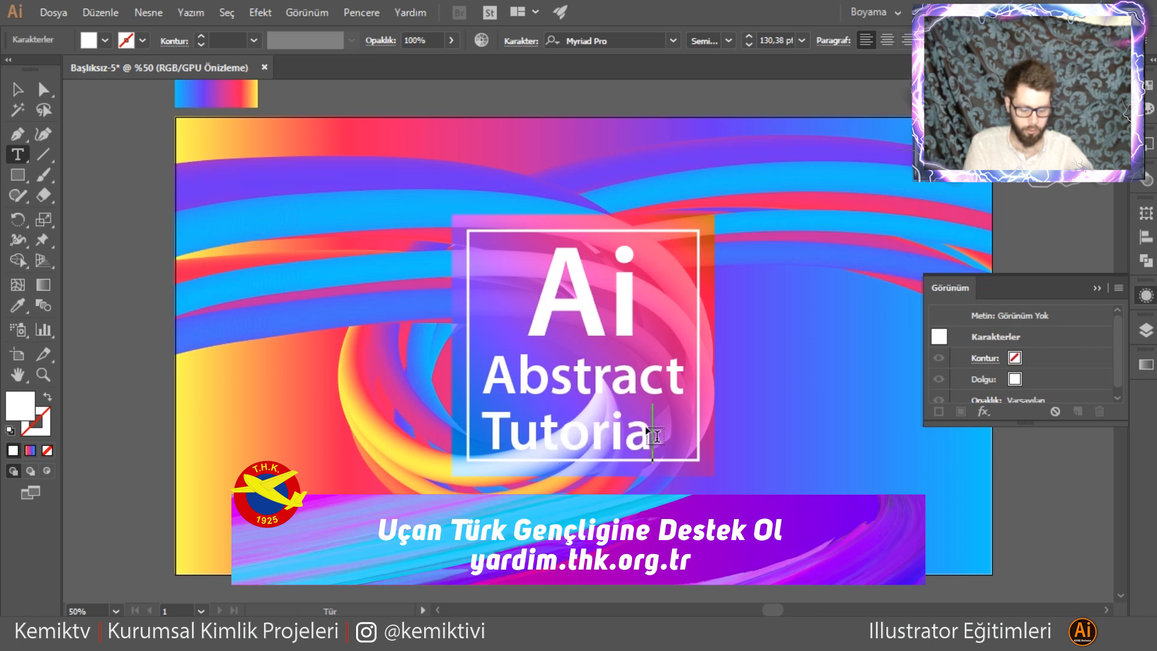
text(ls)
click(17, 89)
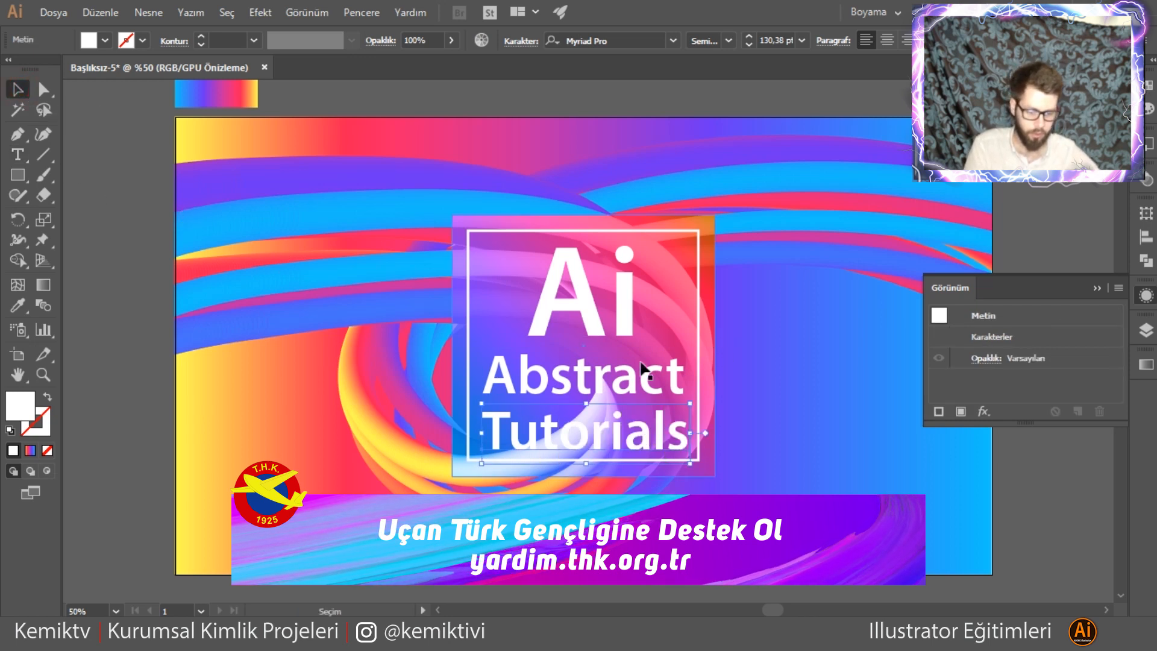
- Set the font style of the Tutorials text to Regular and that of the Abstract text to Bold
click(730, 41)
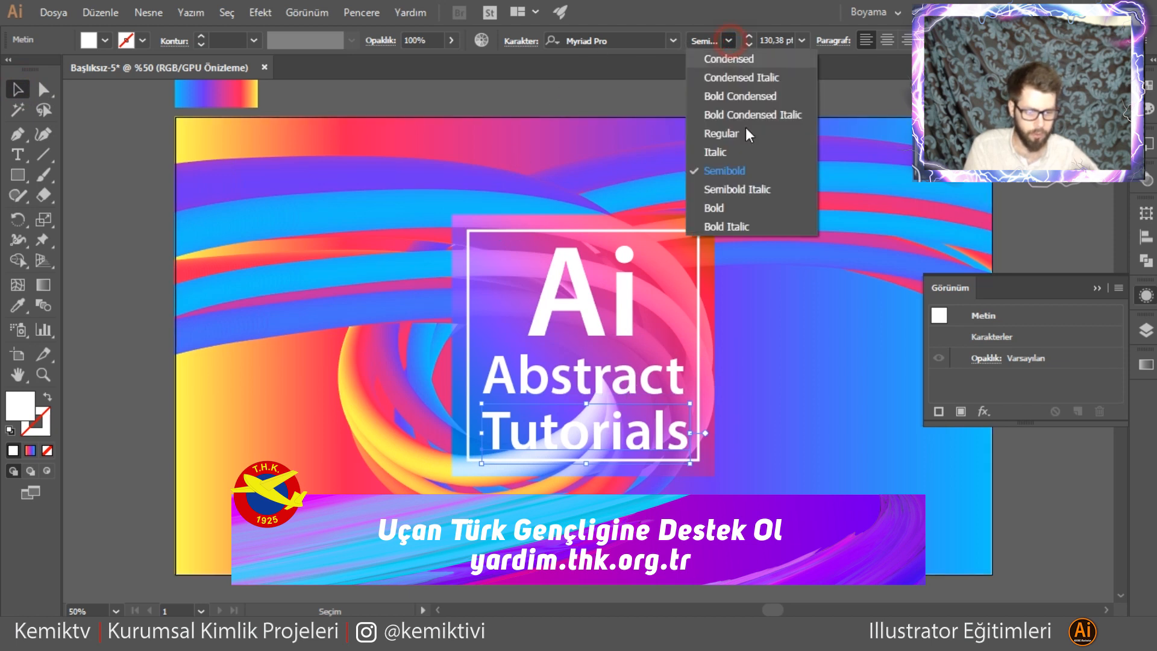
click(723, 133)
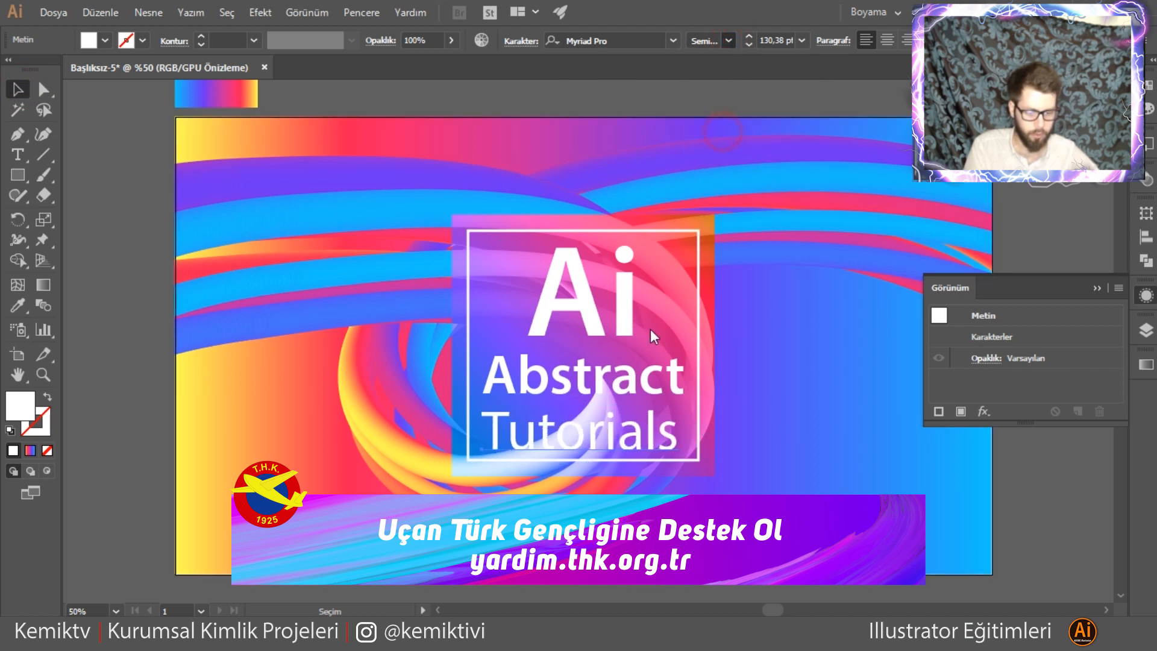
click(627, 378)
click(729, 41)
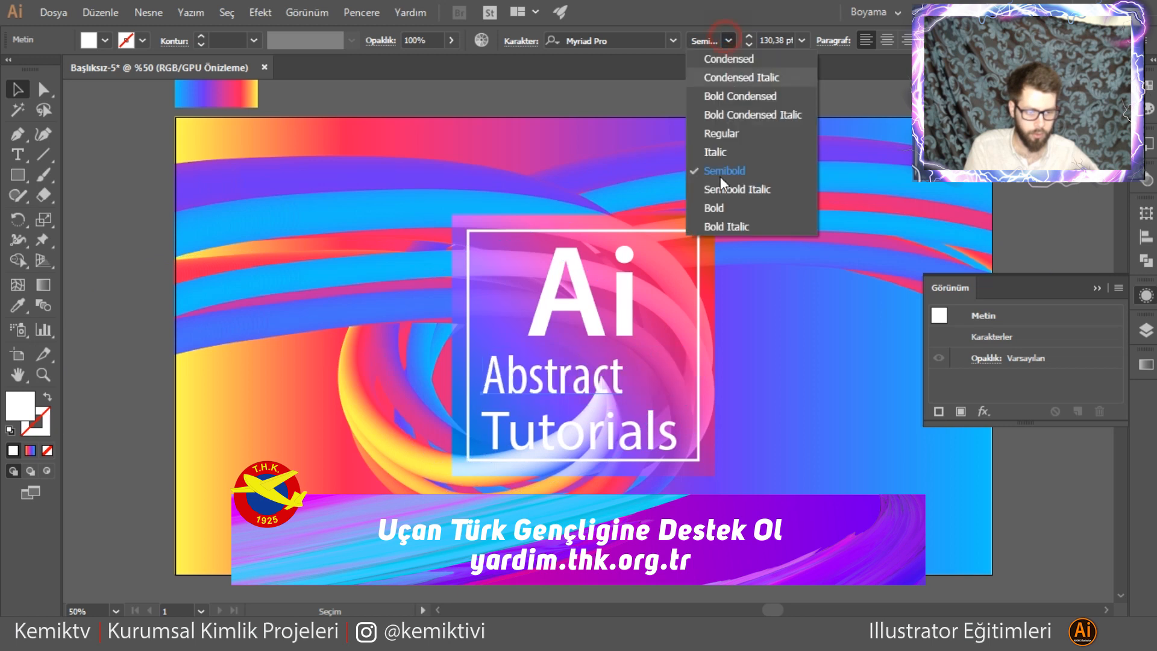
click(720, 206)
- Set the Ai text's font style to Regular, move the Abstract text slightly upward, and deselect it
click(632, 284)
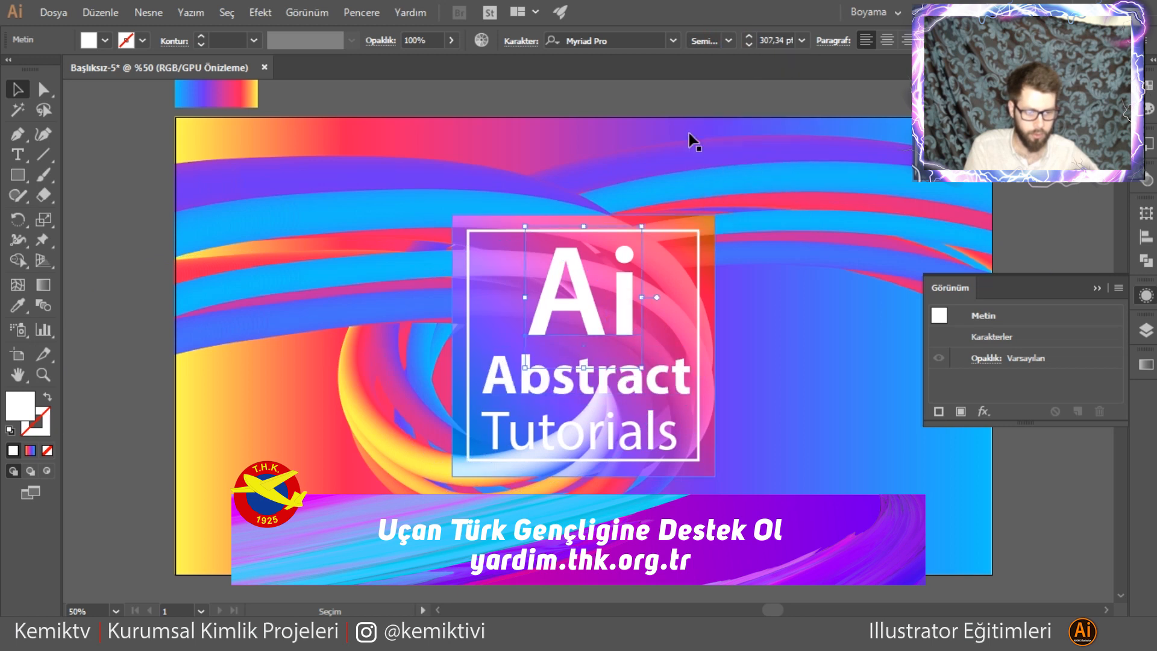
click(730, 41)
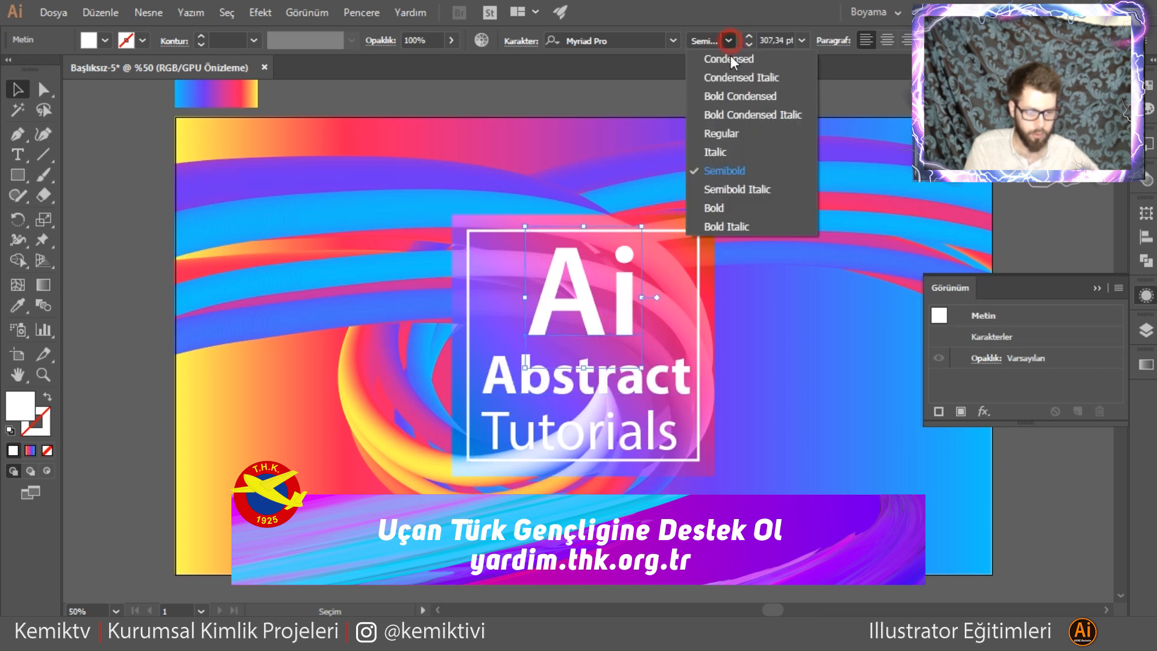
click(732, 135)
drag(634, 386, 634, 384)
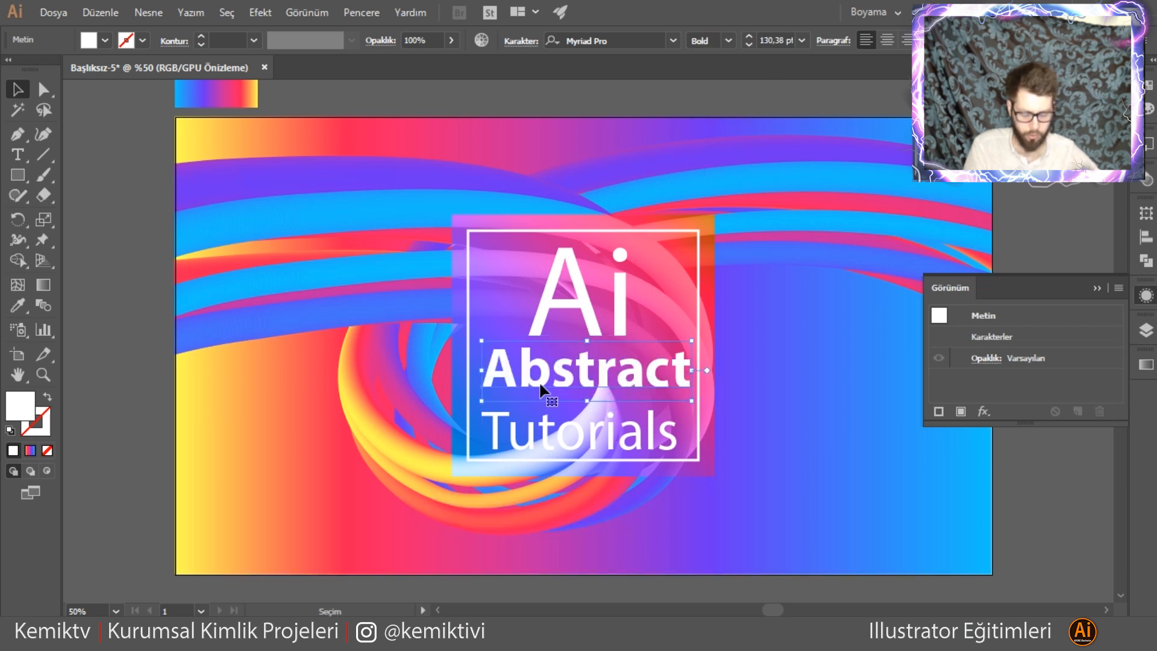
click(173, 320)
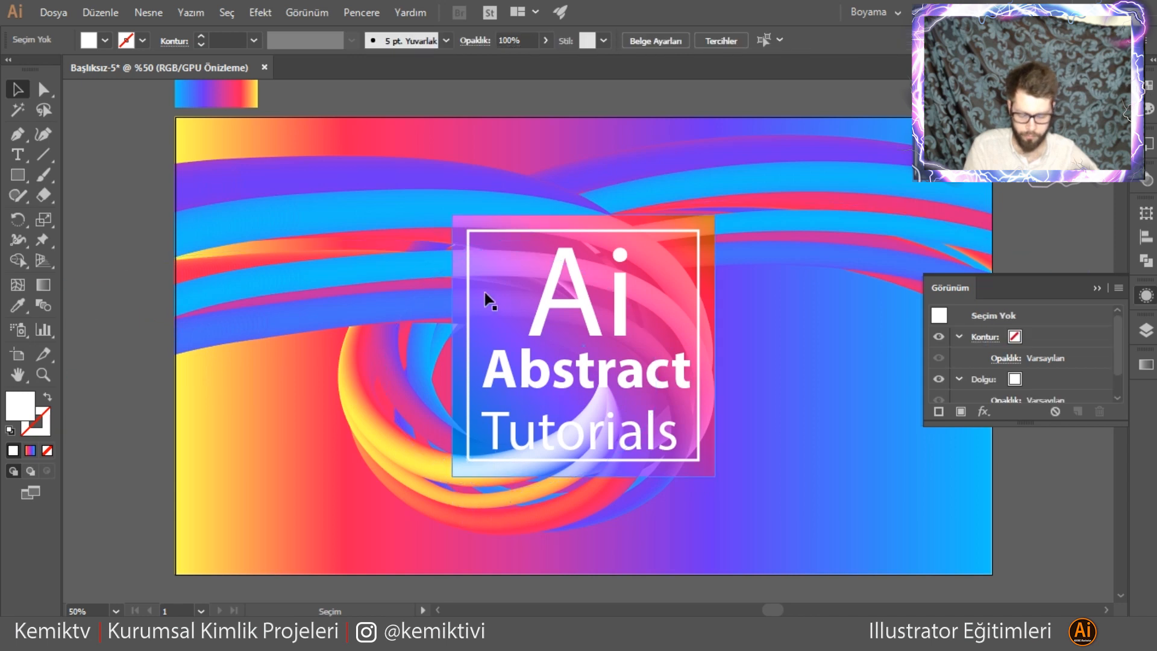
click(1079, 286)
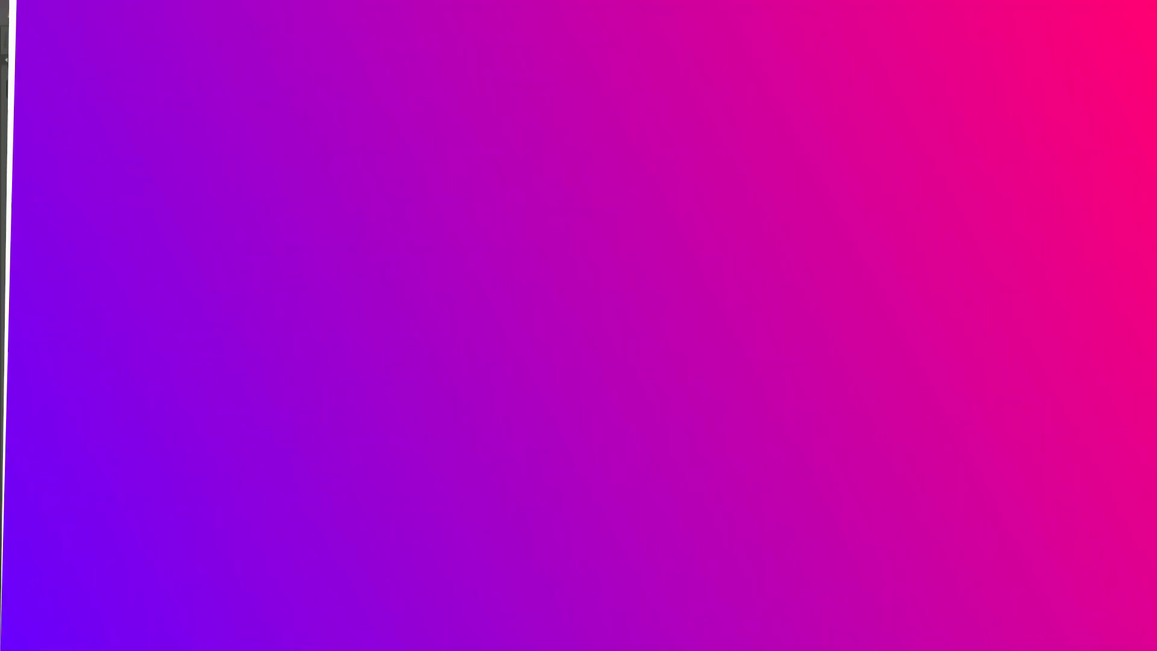